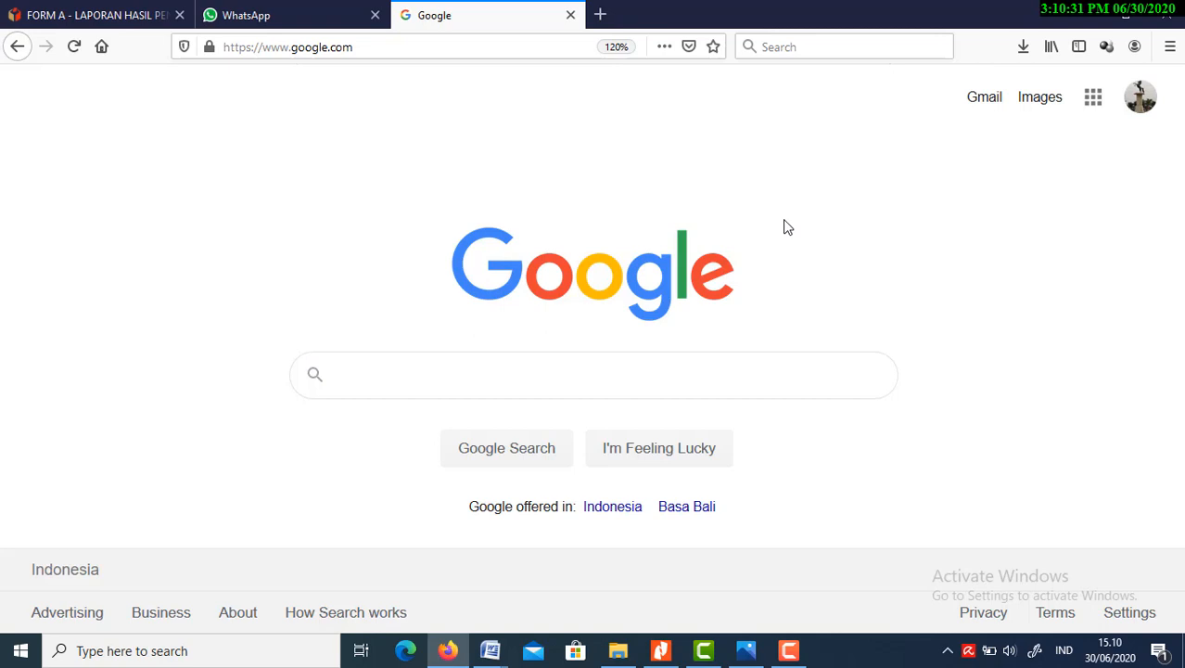
Open Google Drive and create a blank Google Form in My Drive, dismissing the tip about reusing questions
left_click(1093, 101)
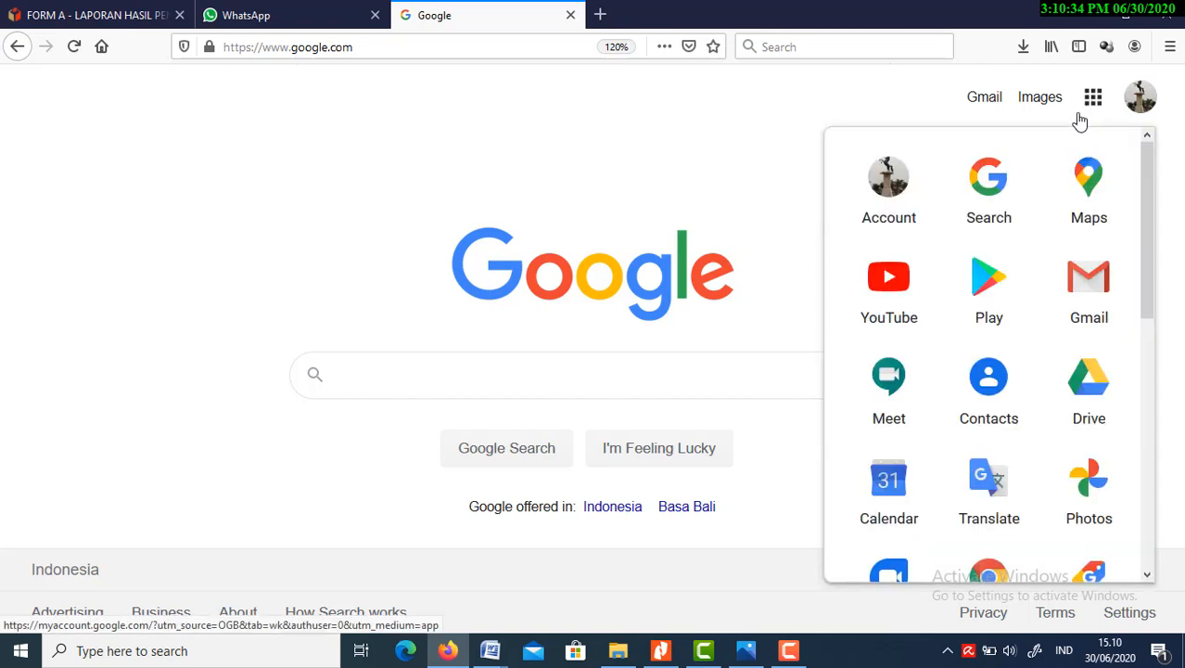
left_click(1083, 388)
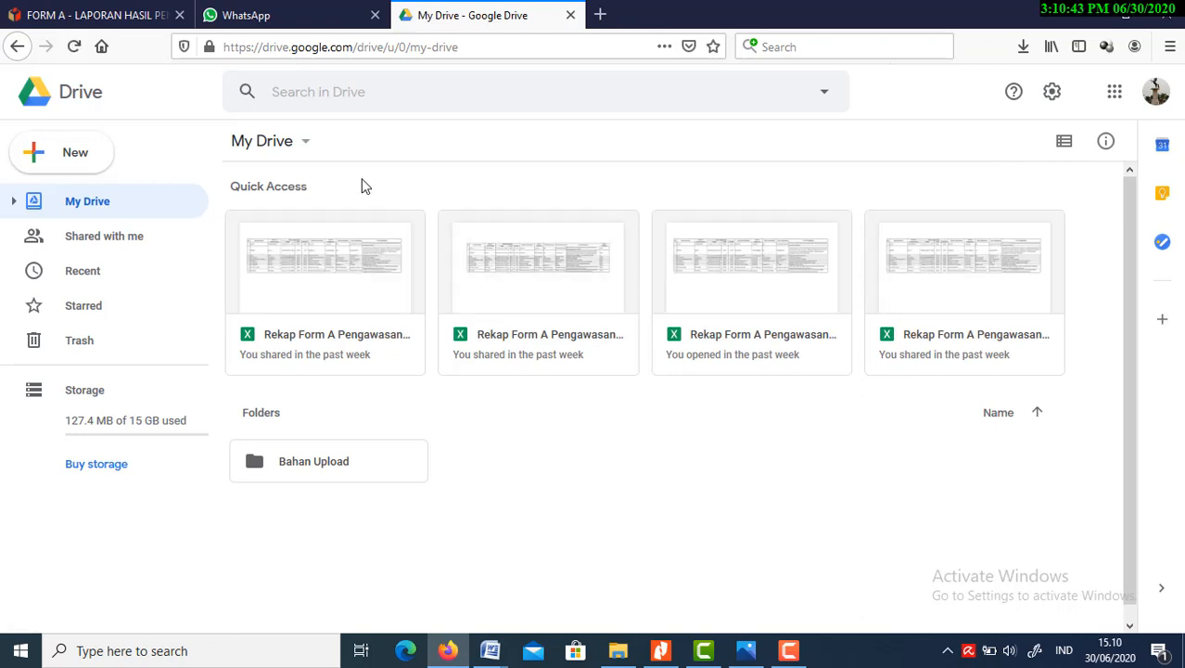
left_click(306, 147)
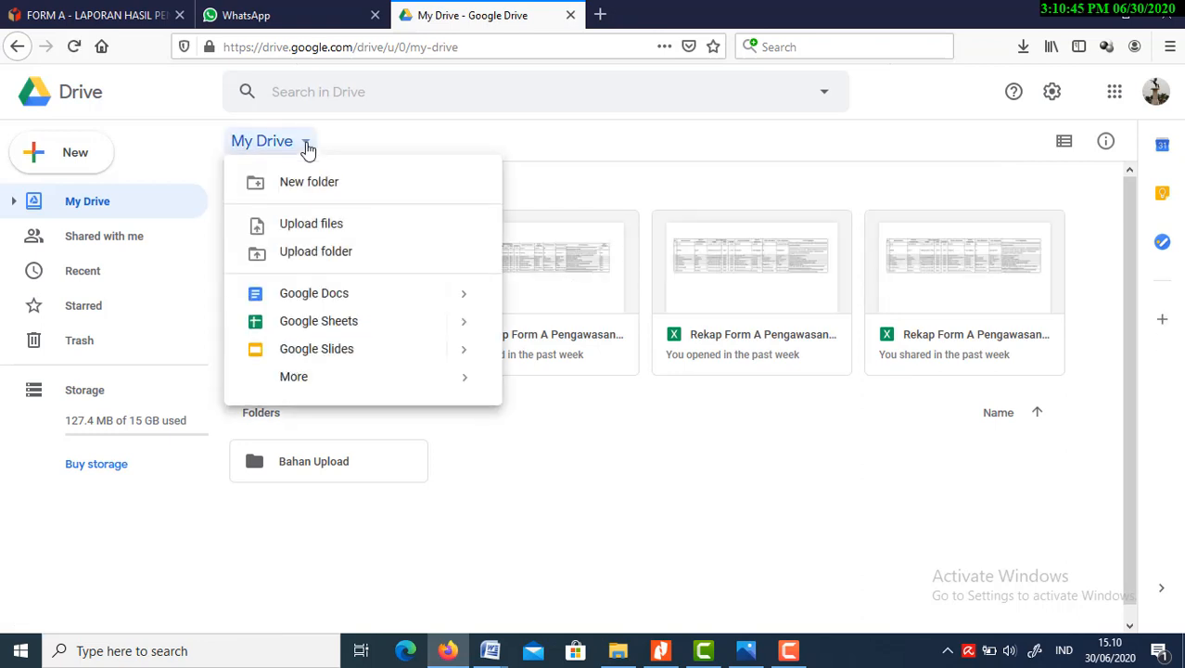
mouse_move(372, 382)
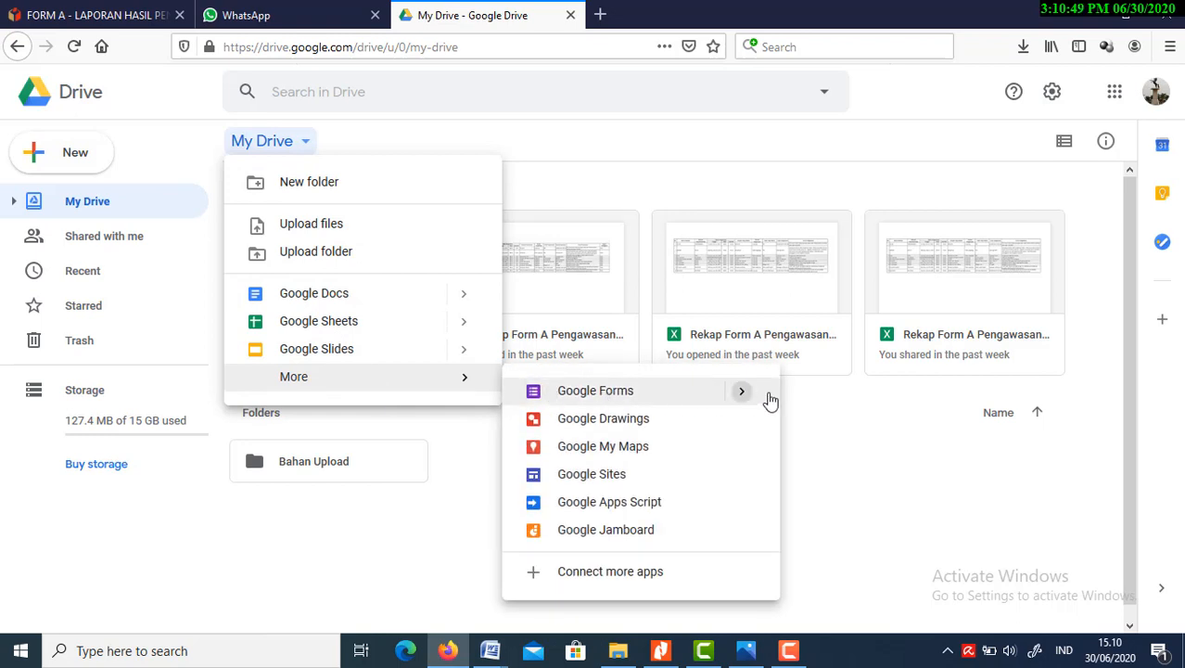
mouse_move(754, 396)
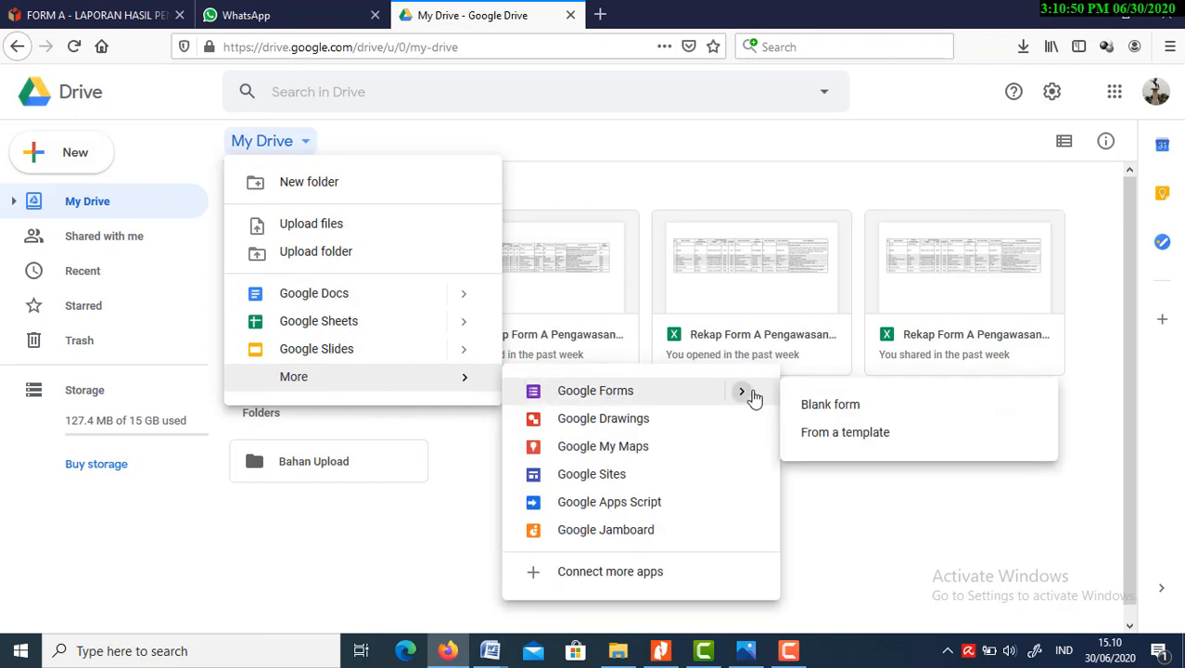
left_click(839, 407)
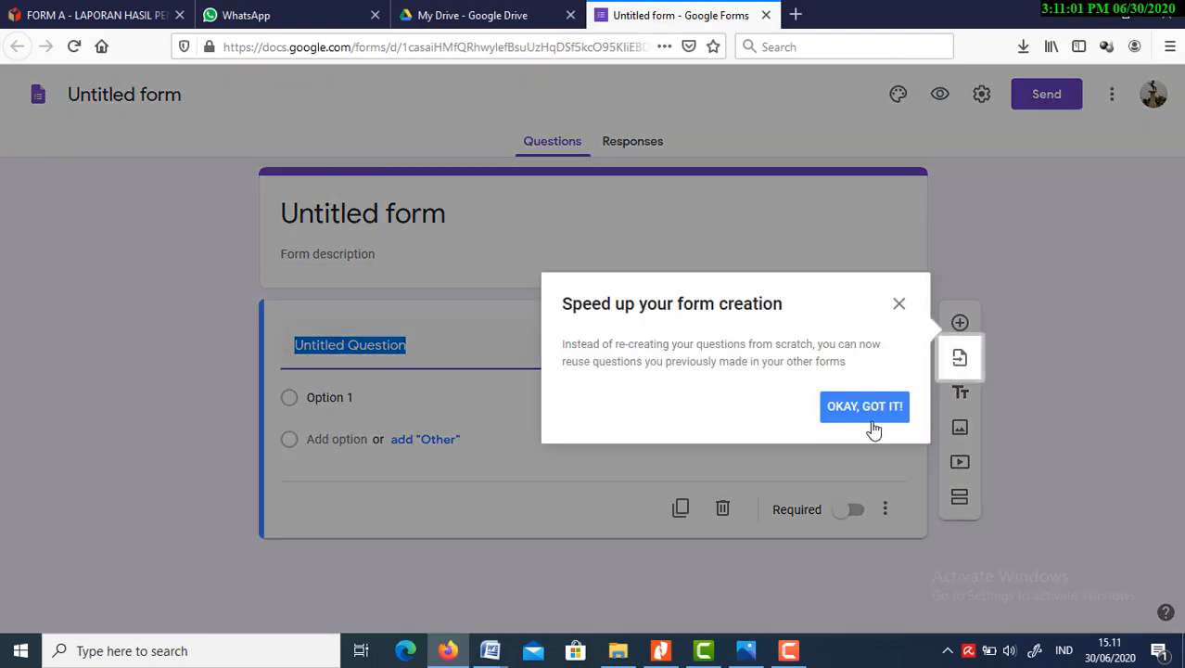
left_click(871, 419)
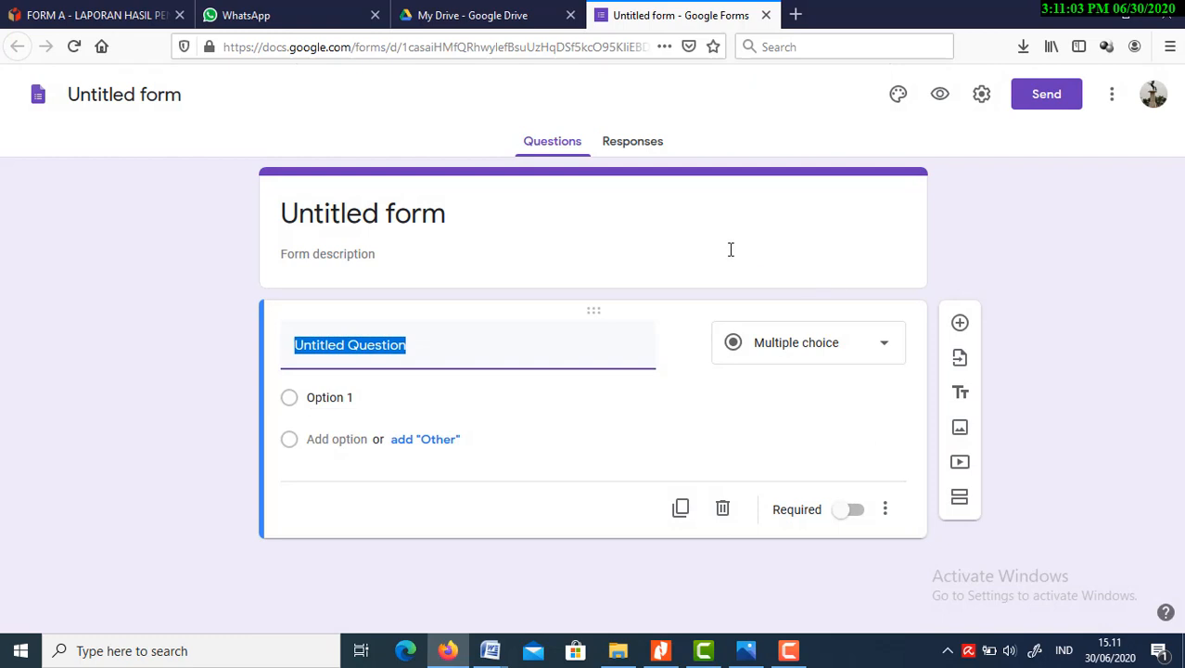
Upload the PANWASCAM CEPU image from the Downloads folder as the form's header image
left_click(572, 221)
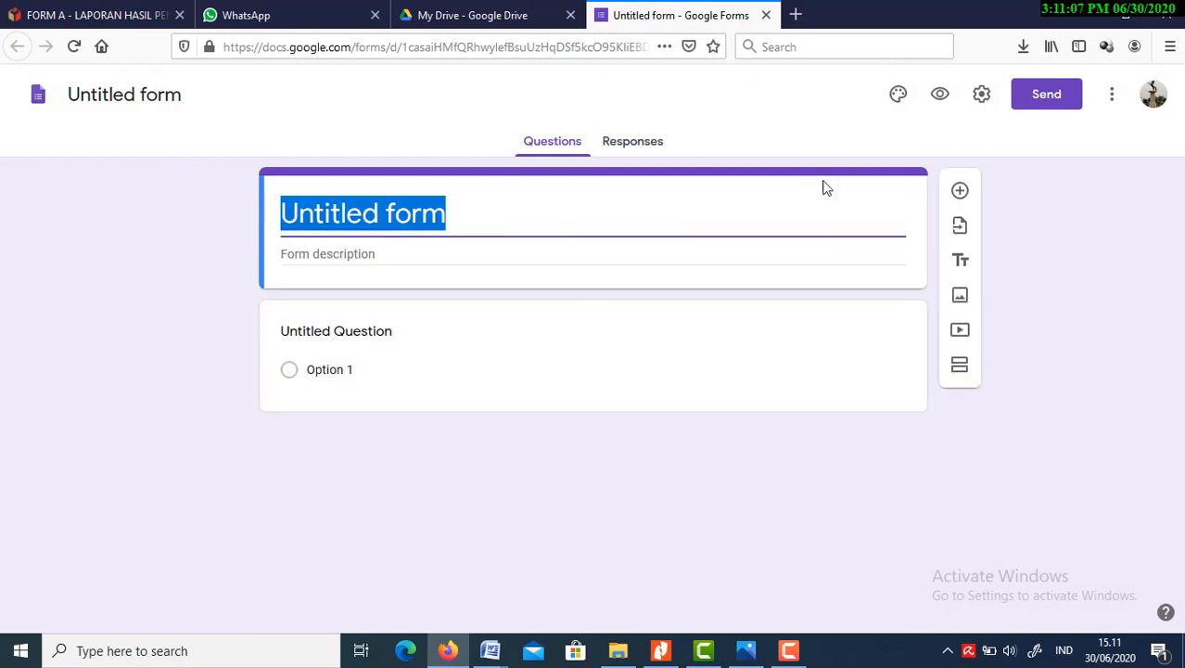
left_click(898, 98)
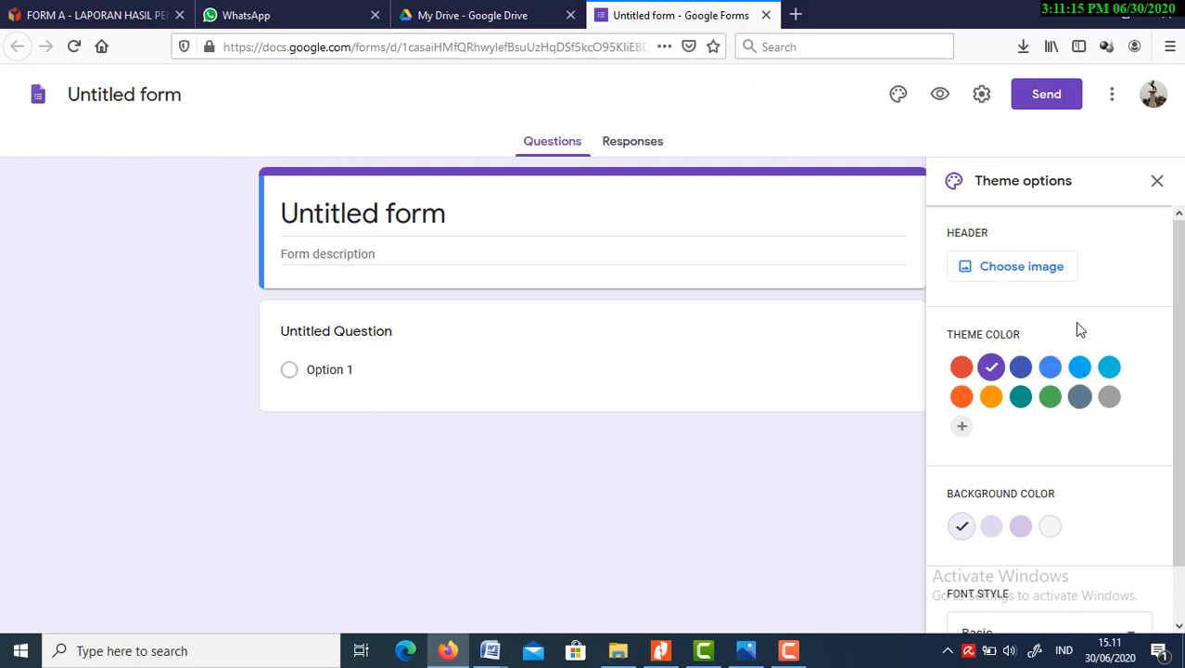
left_click(1027, 271)
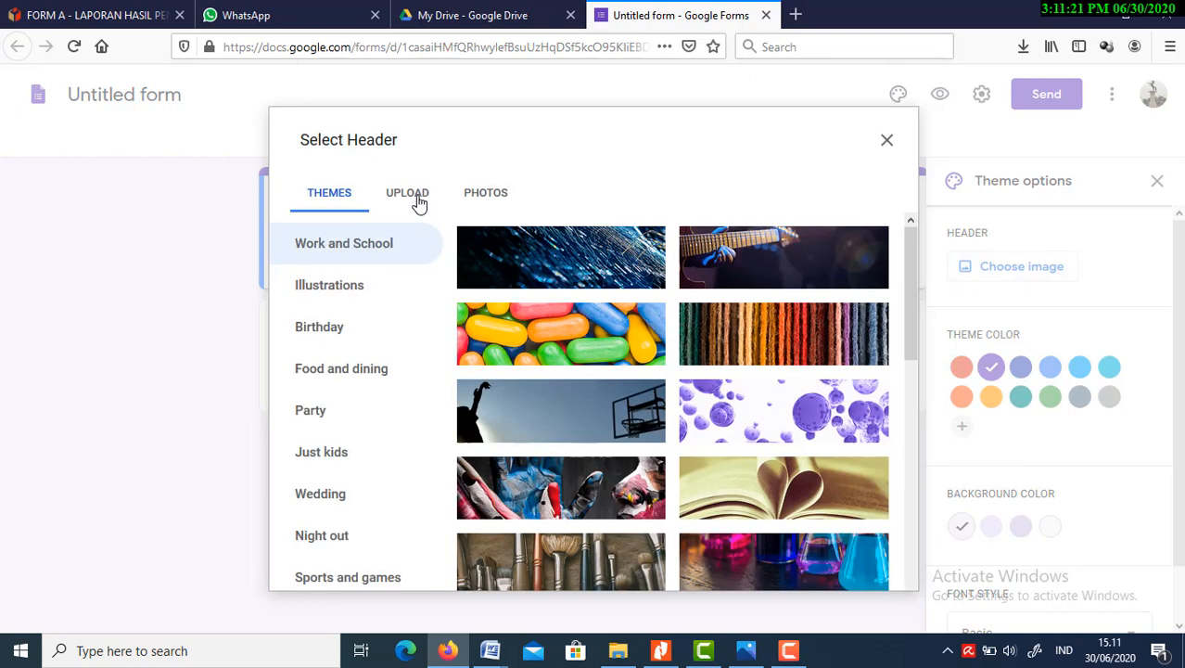
left_click(415, 196)
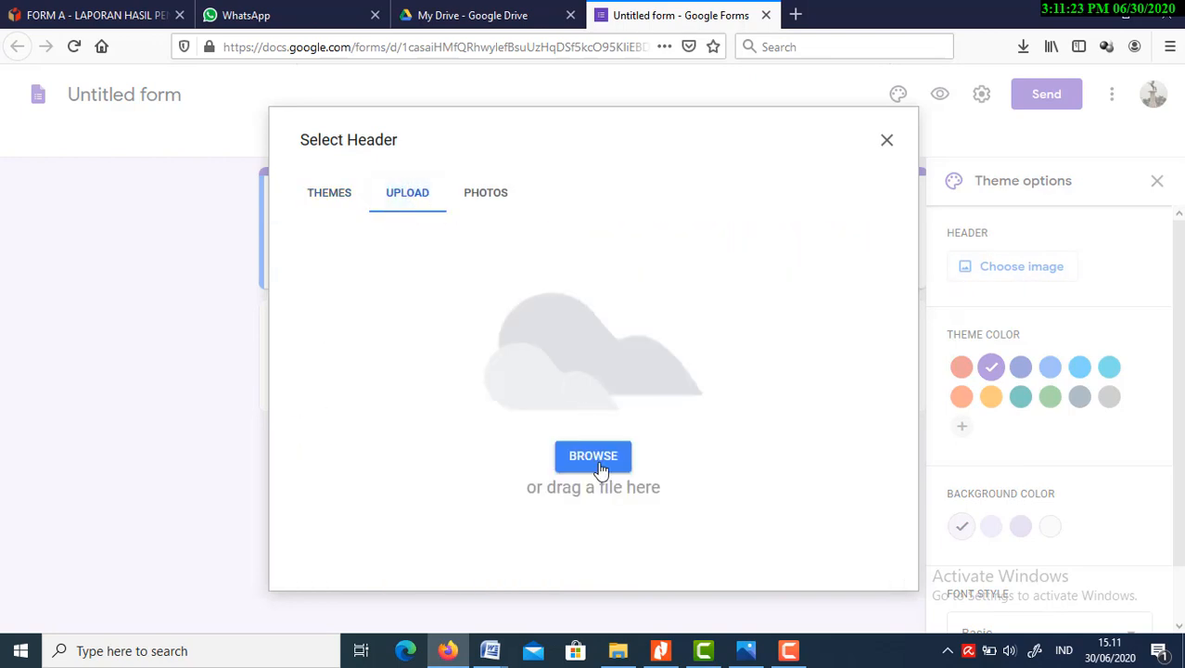
left_click(593, 456)
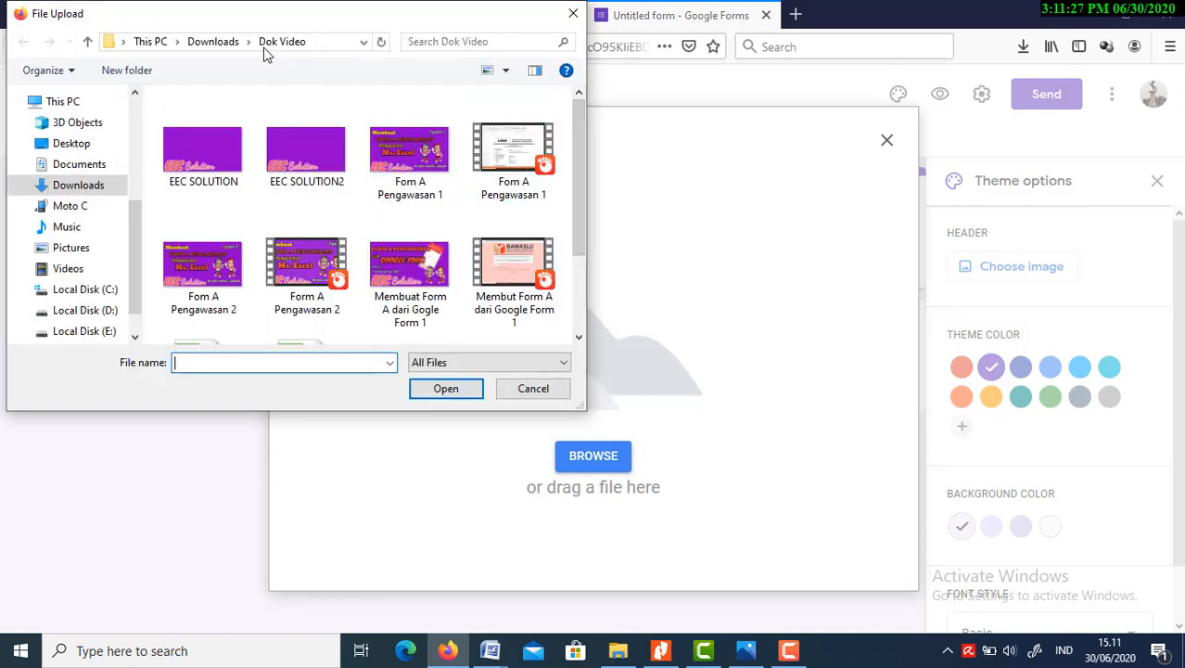
left_click(230, 42)
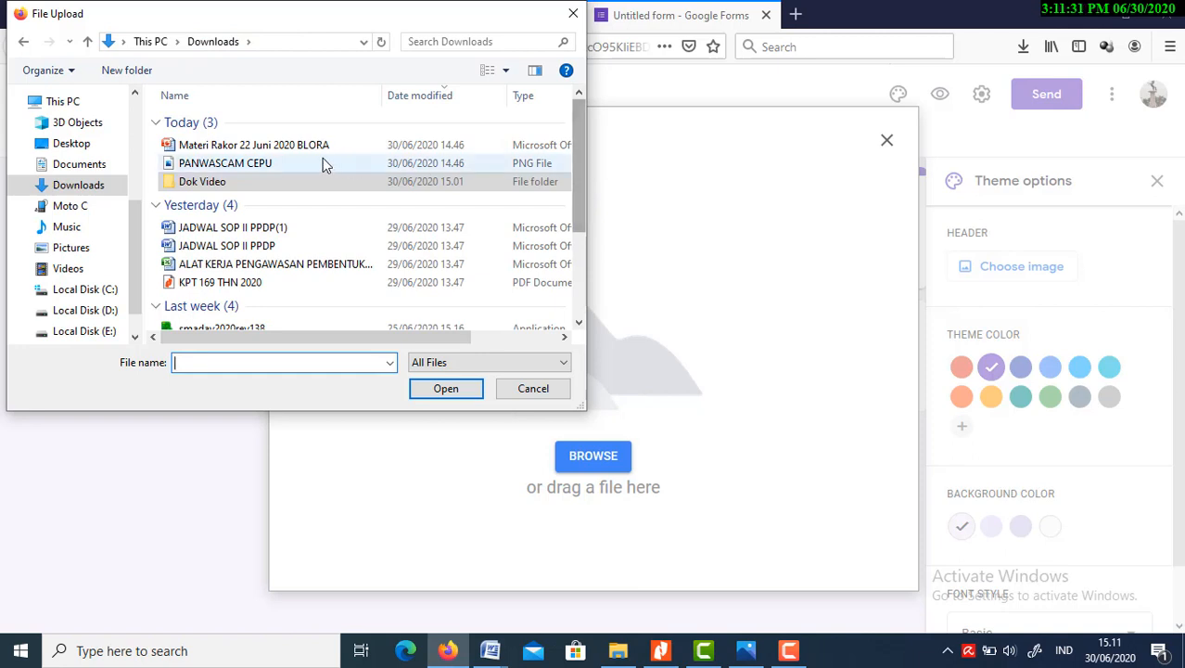
left_click(268, 165)
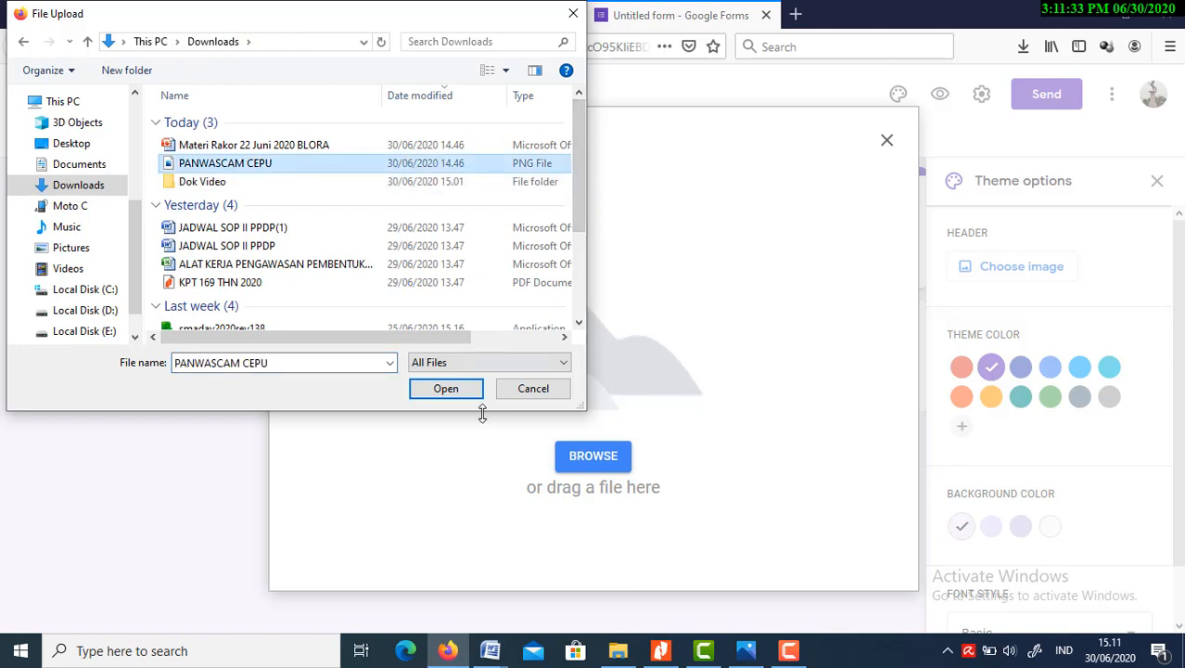
left_click(453, 393)
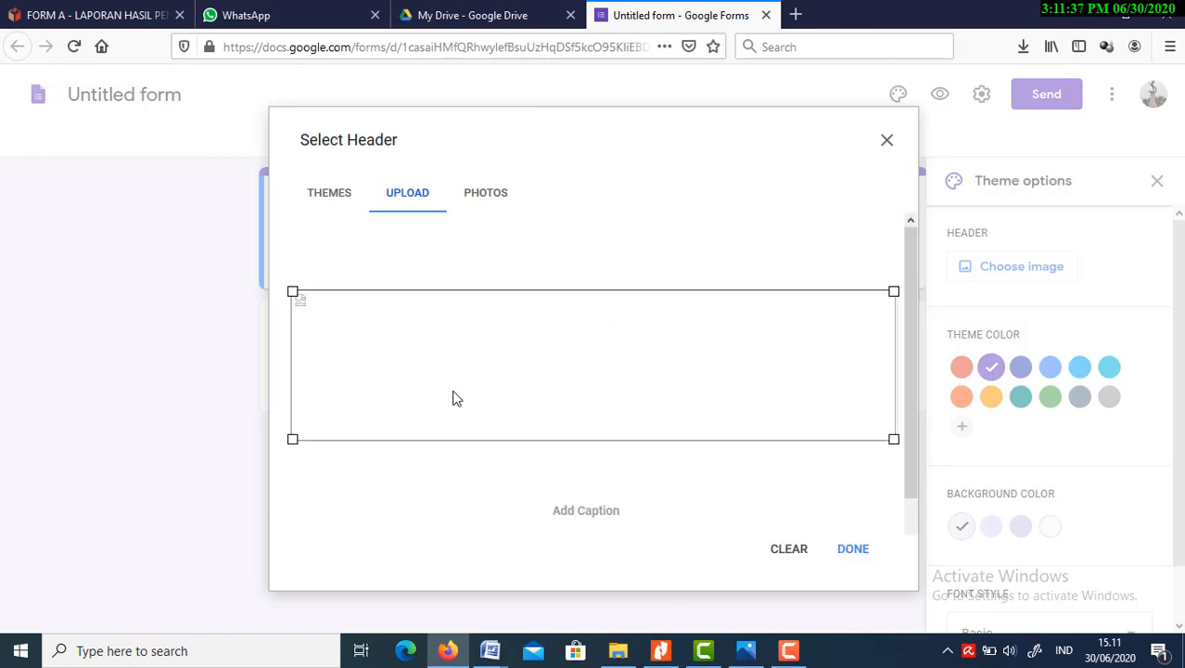
left_click(853, 549)
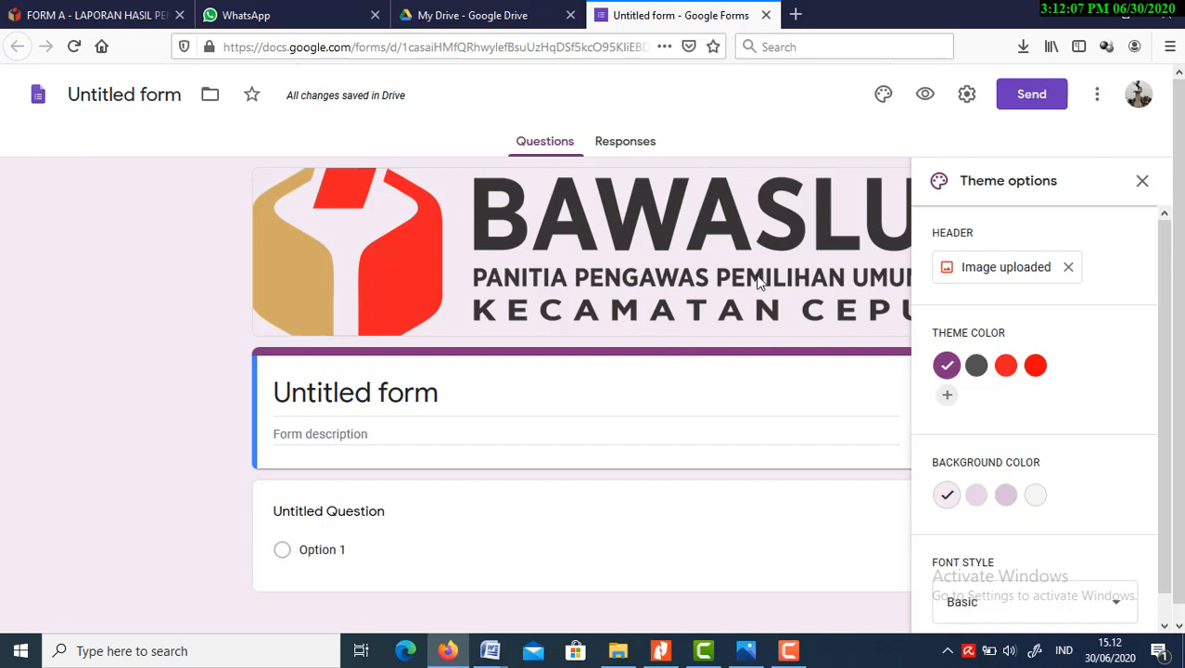
Set the form's background color to the darkest purple tint offered and close the theme options
left_click(976, 494)
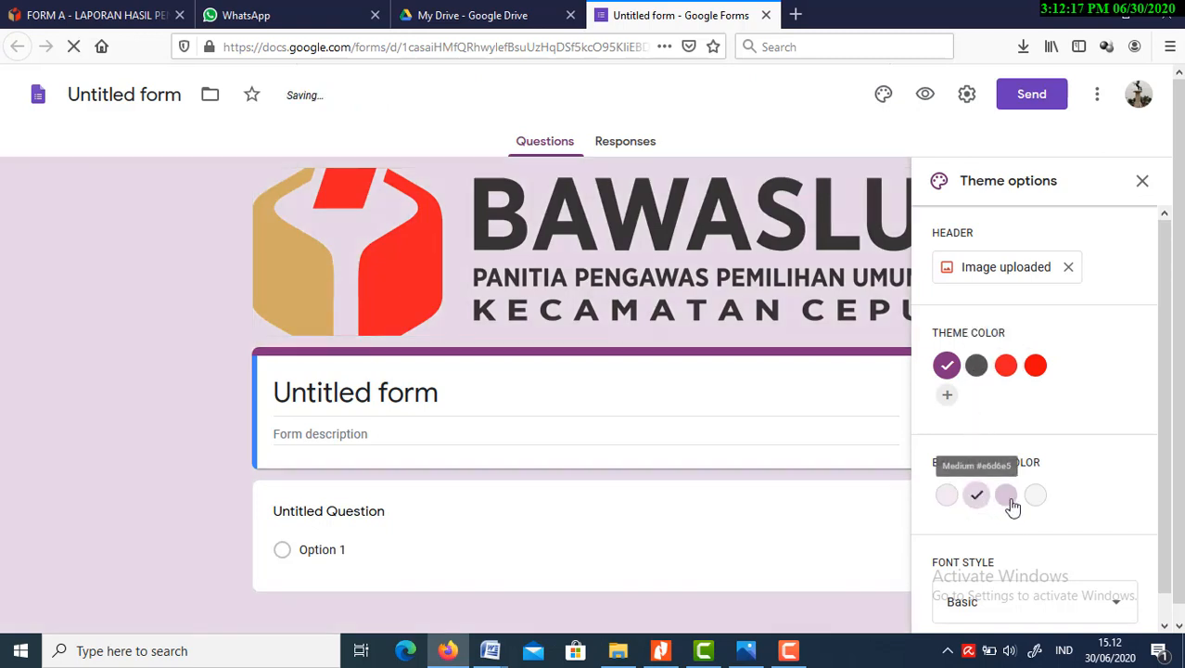
left_click(1011, 503)
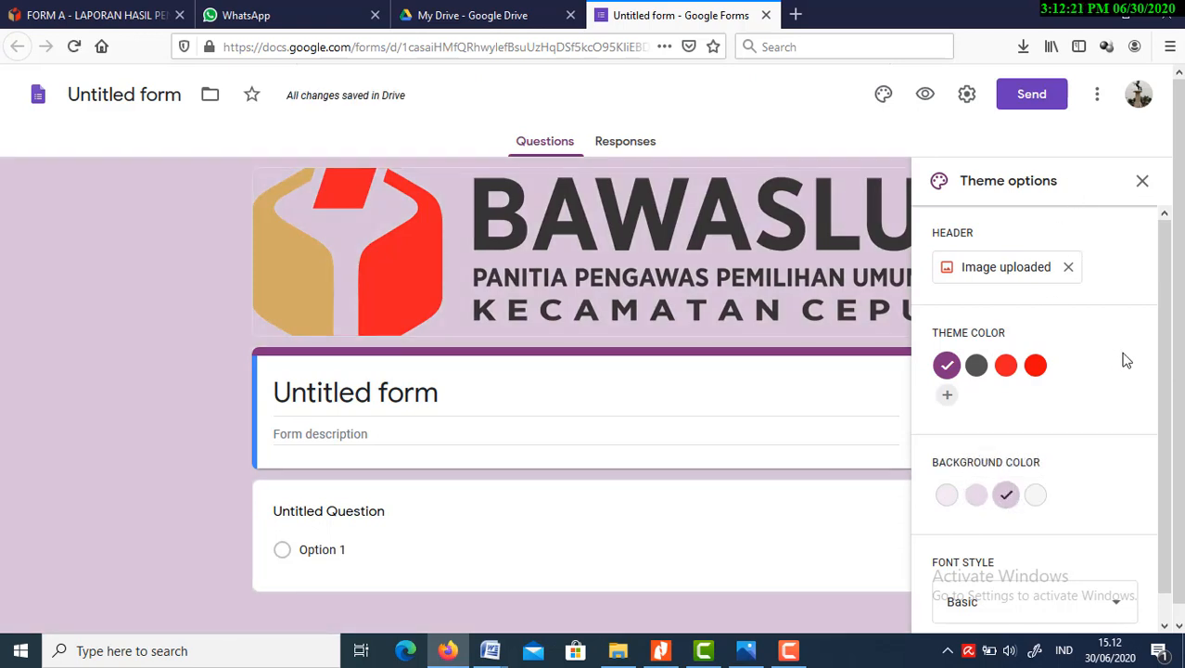
scroll(1165, 362, "down", 1)
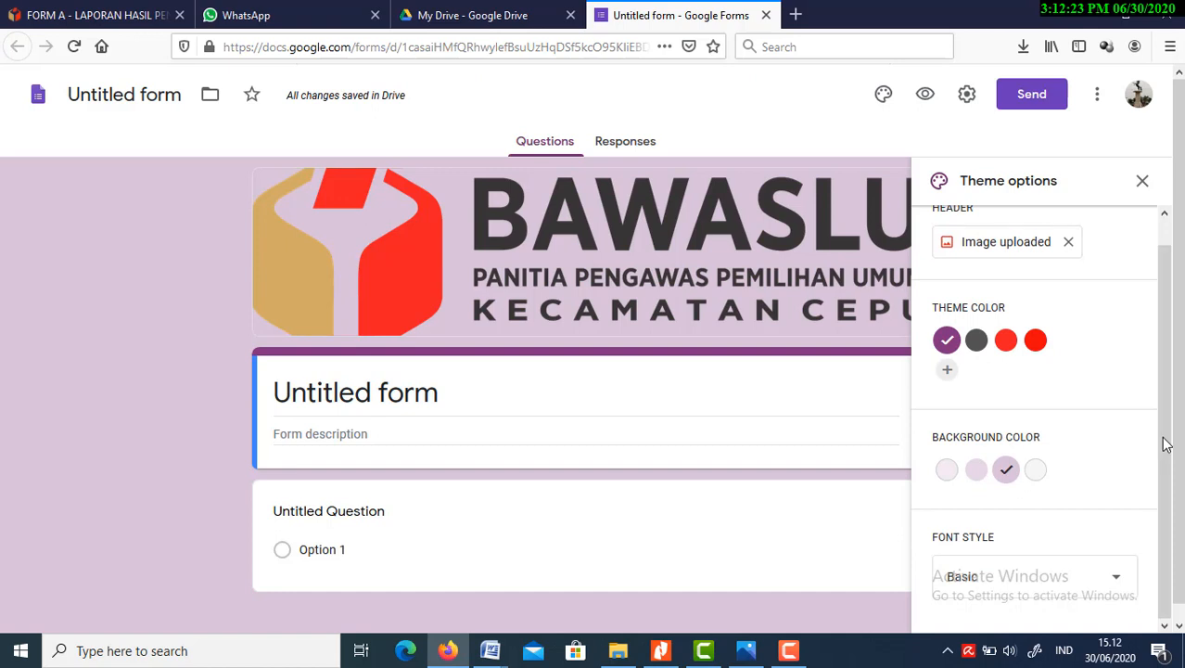
scroll(1166, 371, "up", 1)
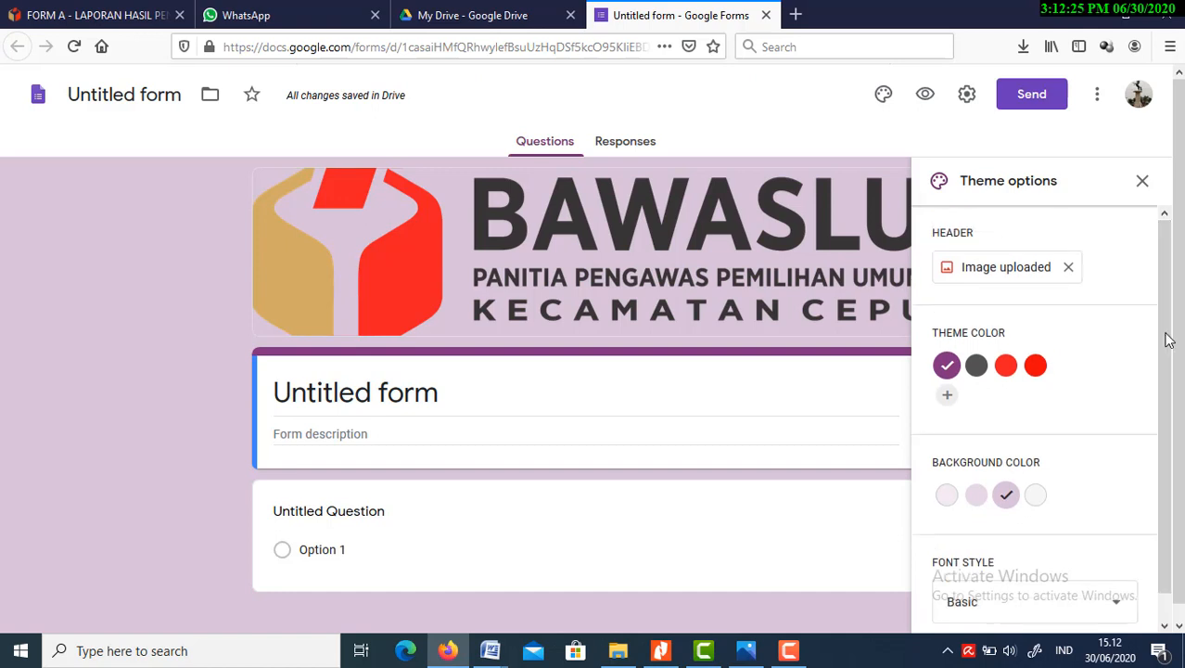
left_click(1142, 182)
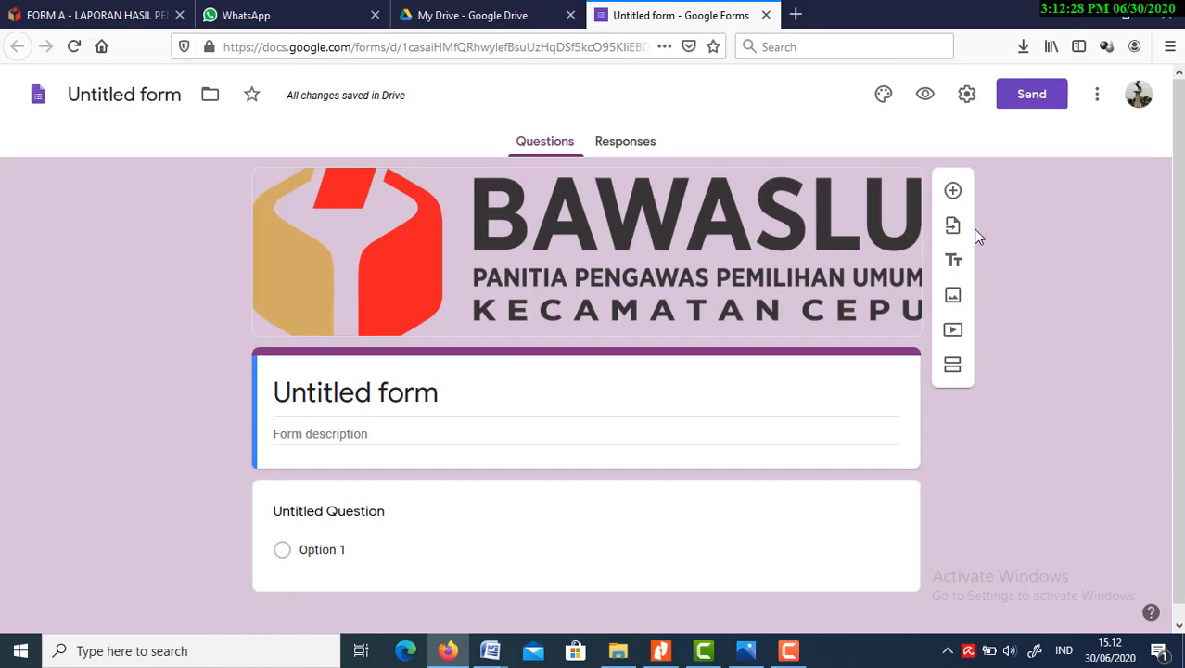
Replace the form's title with "LAPORAN HASIL PENGAWASAN PKD"
left_click(566, 381)
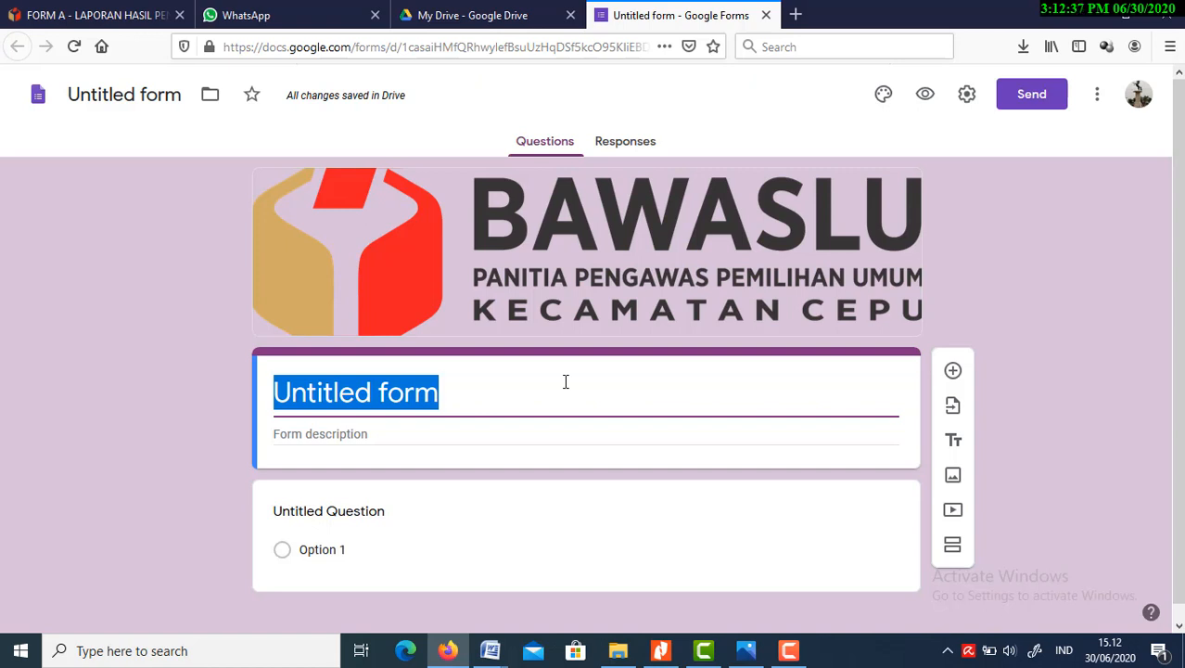
key("BackSpace")
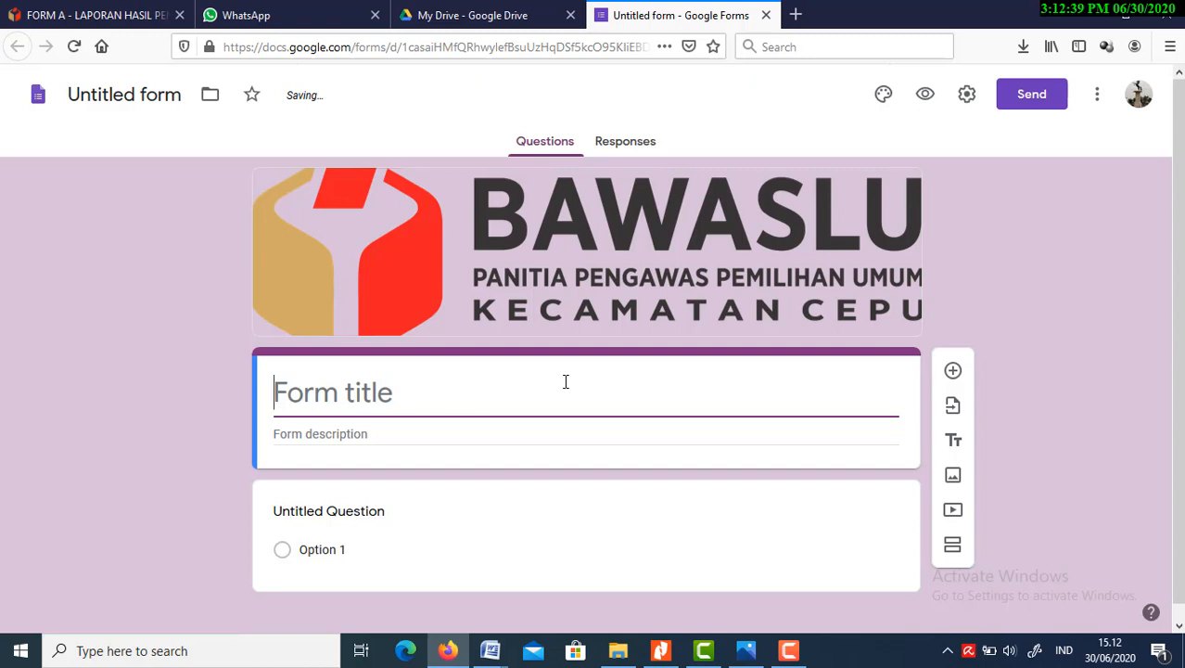
type("LA")
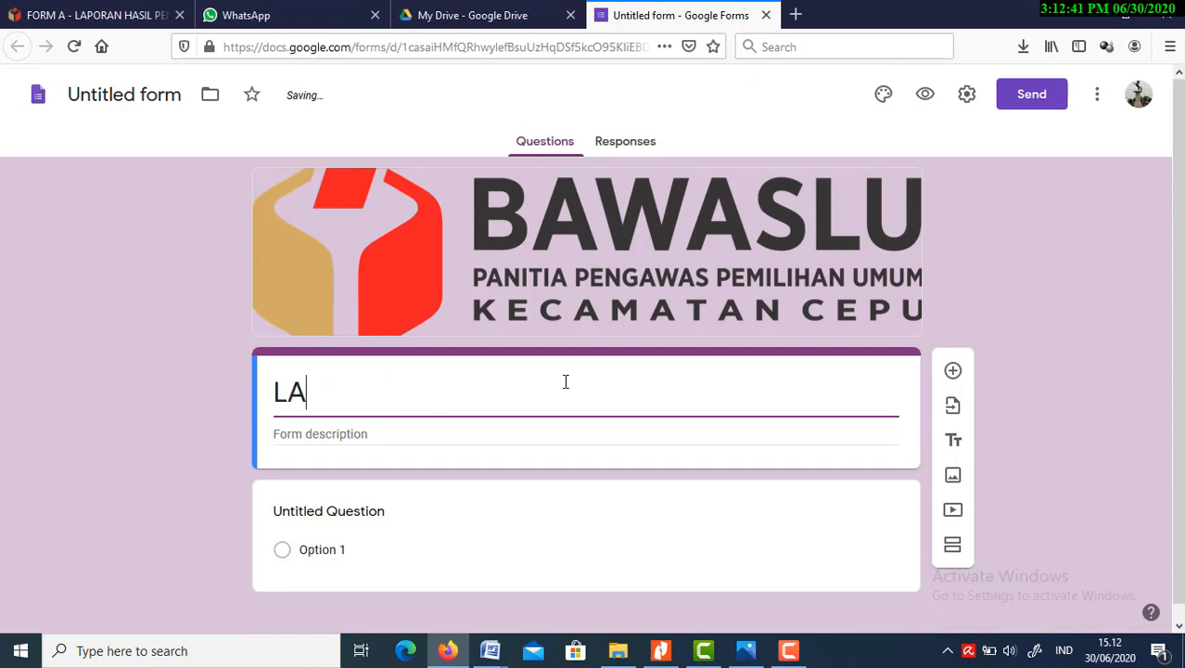
type("PORA")
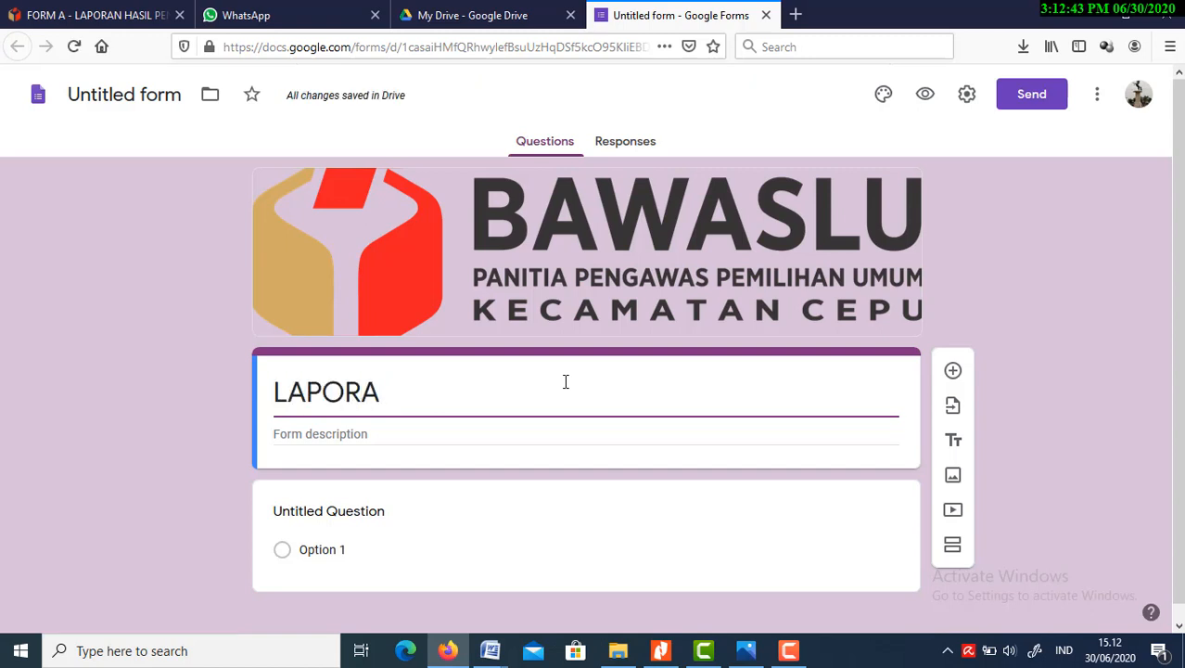
type("N H")
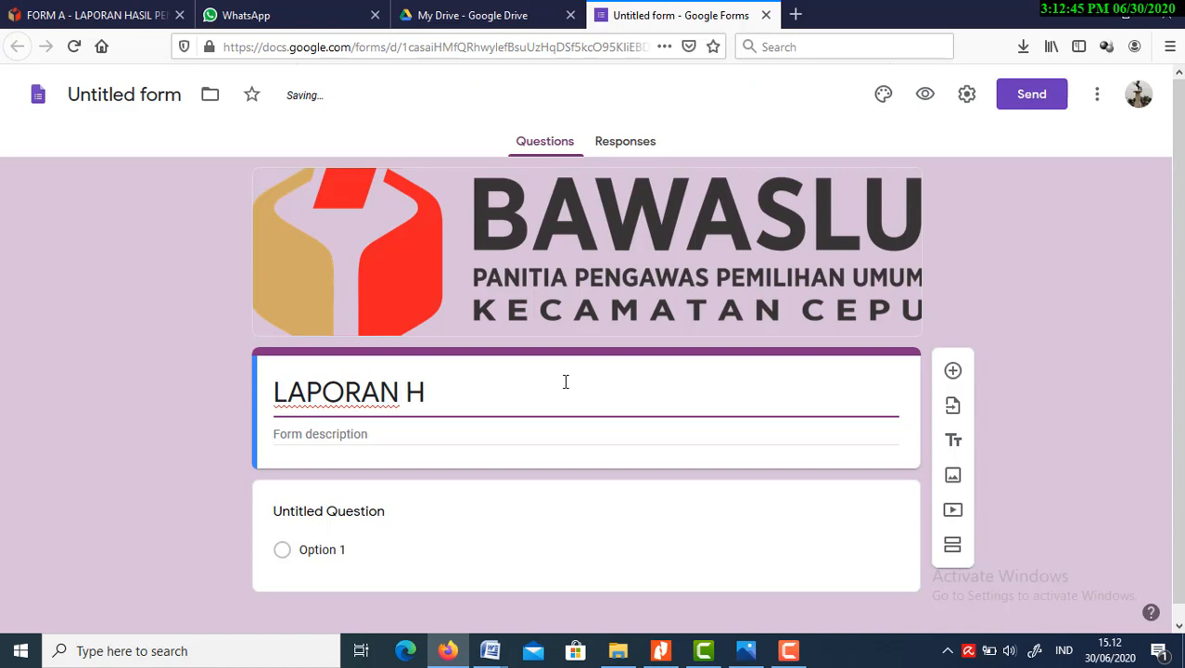
type("ASIL ")
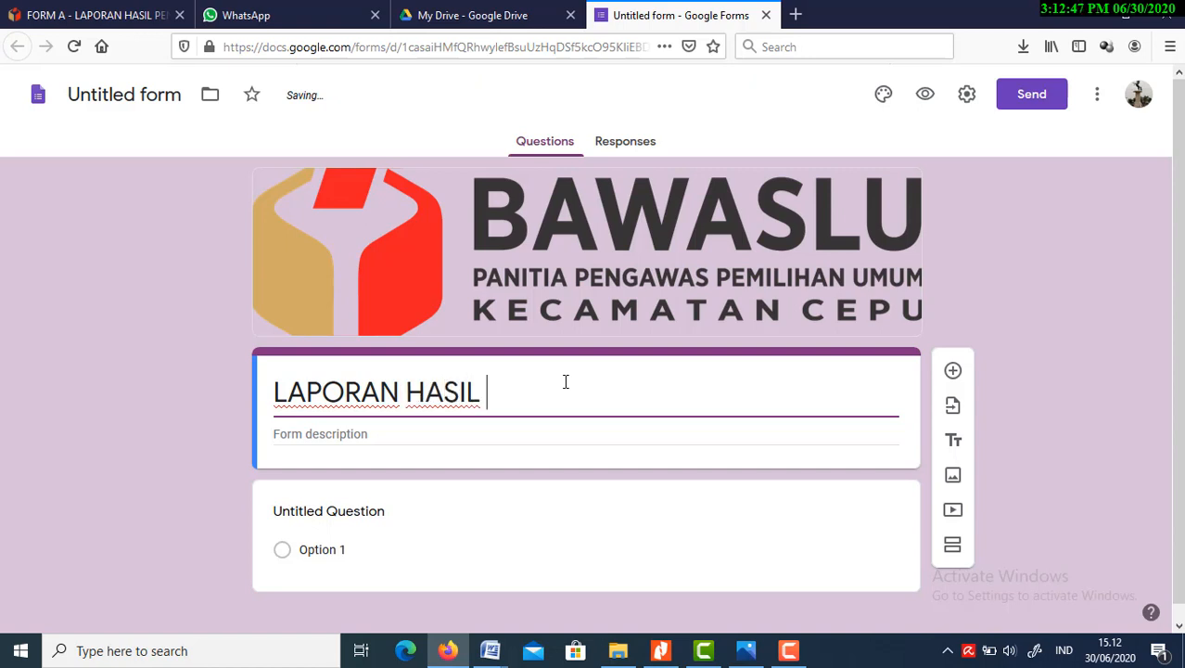
type("PENGAWASAN")
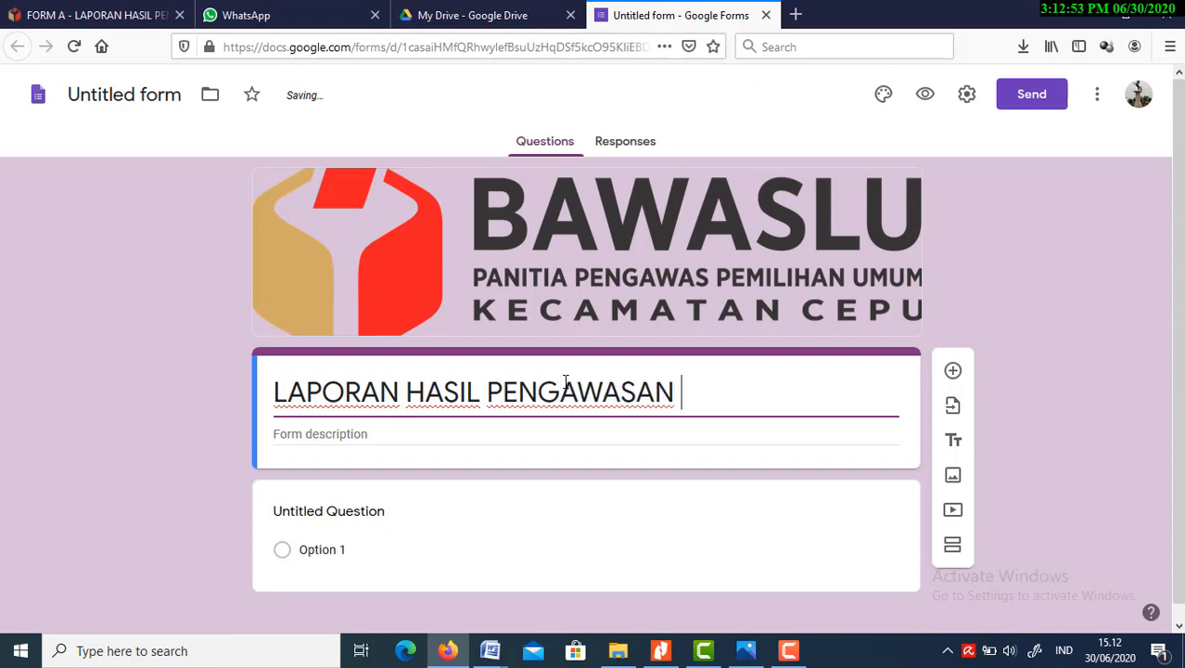
type(" PK")
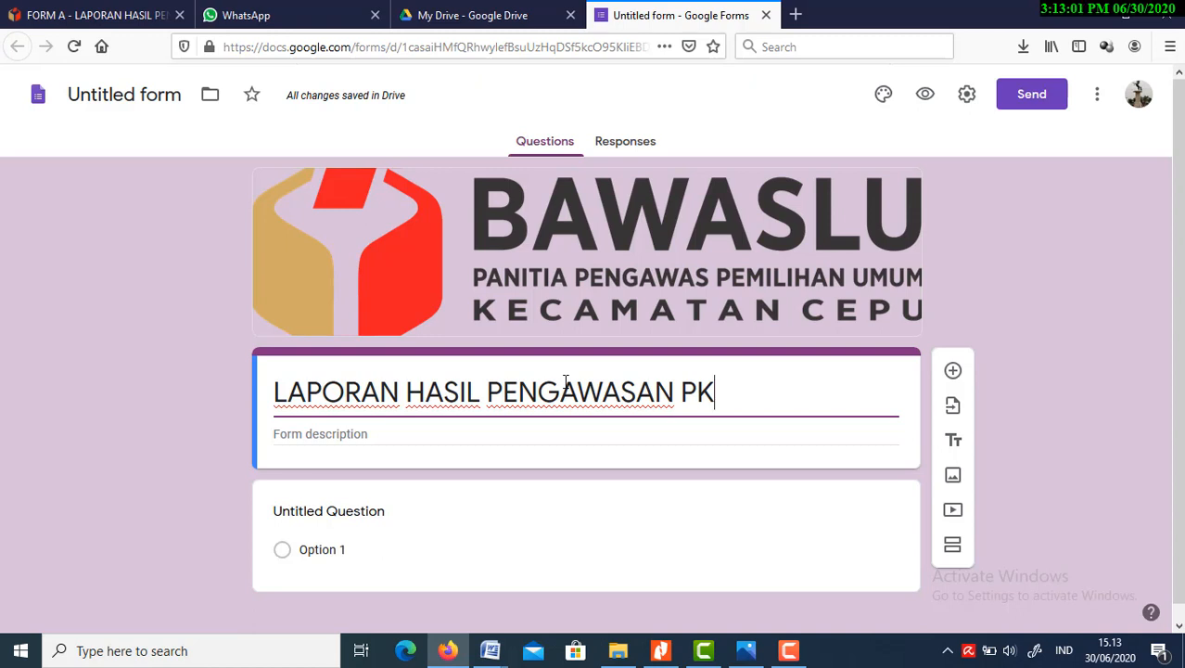
type("D")
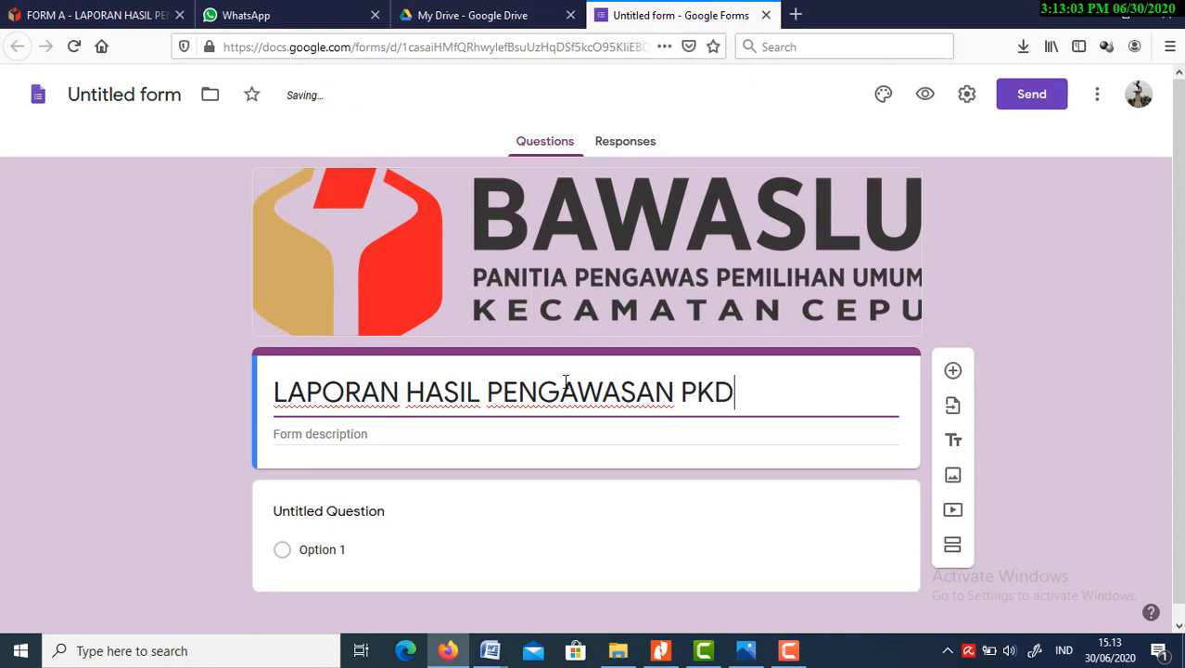
Add a new section after the untitled multiple-choice question
left_click(579, 514)
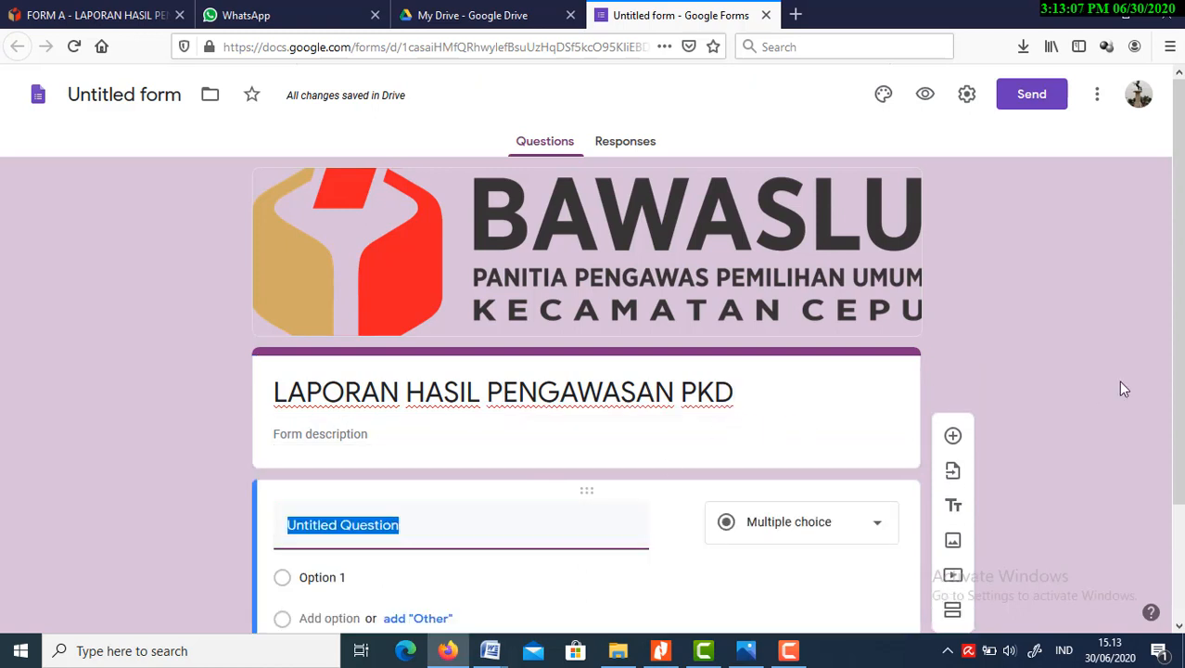
left_click_drag(1180, 360, 1181, 398)
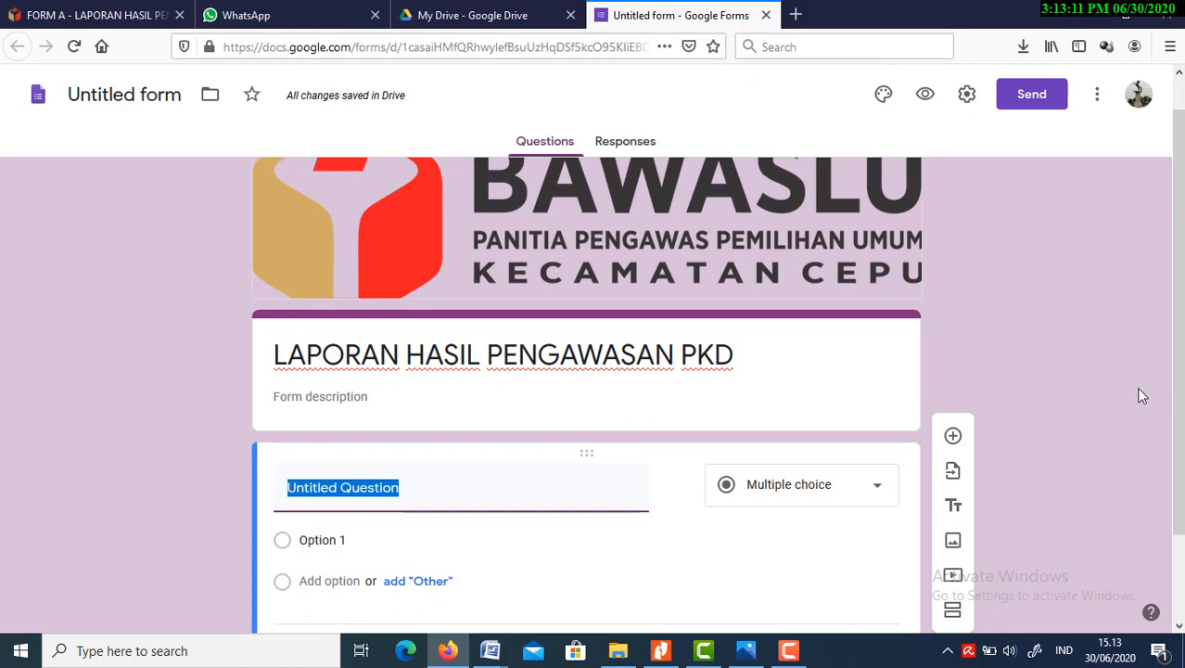
left_click_drag(1178, 343, 1179, 326)
left_click(924, 370)
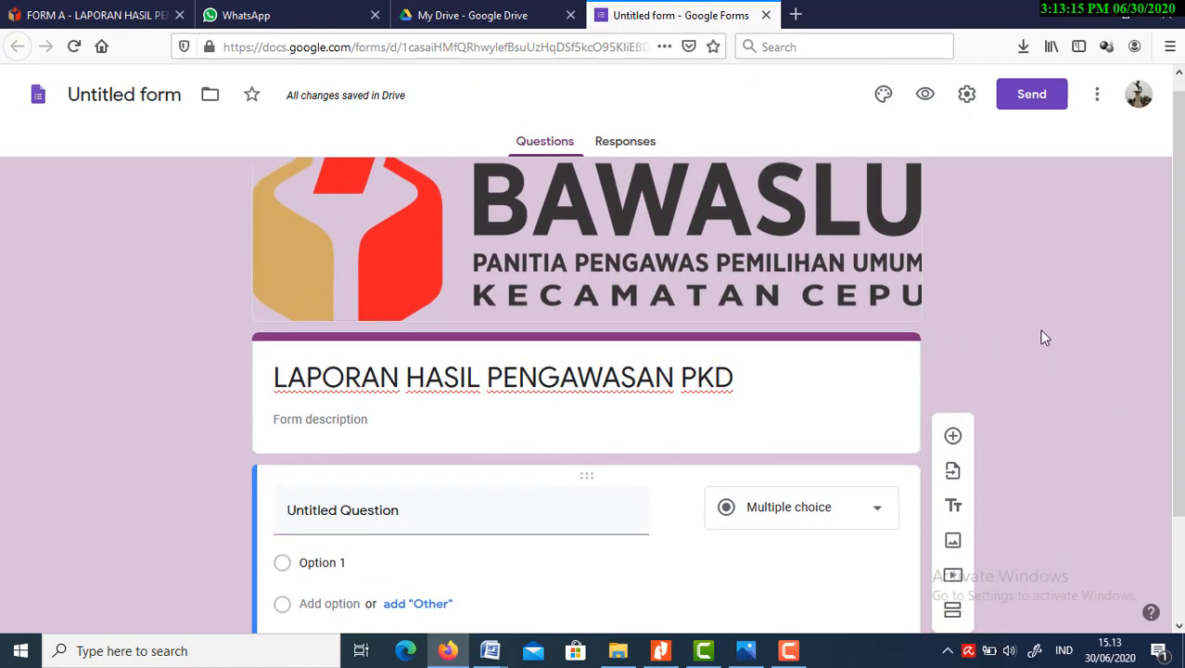
left_click_drag(1178, 353, 1179, 452)
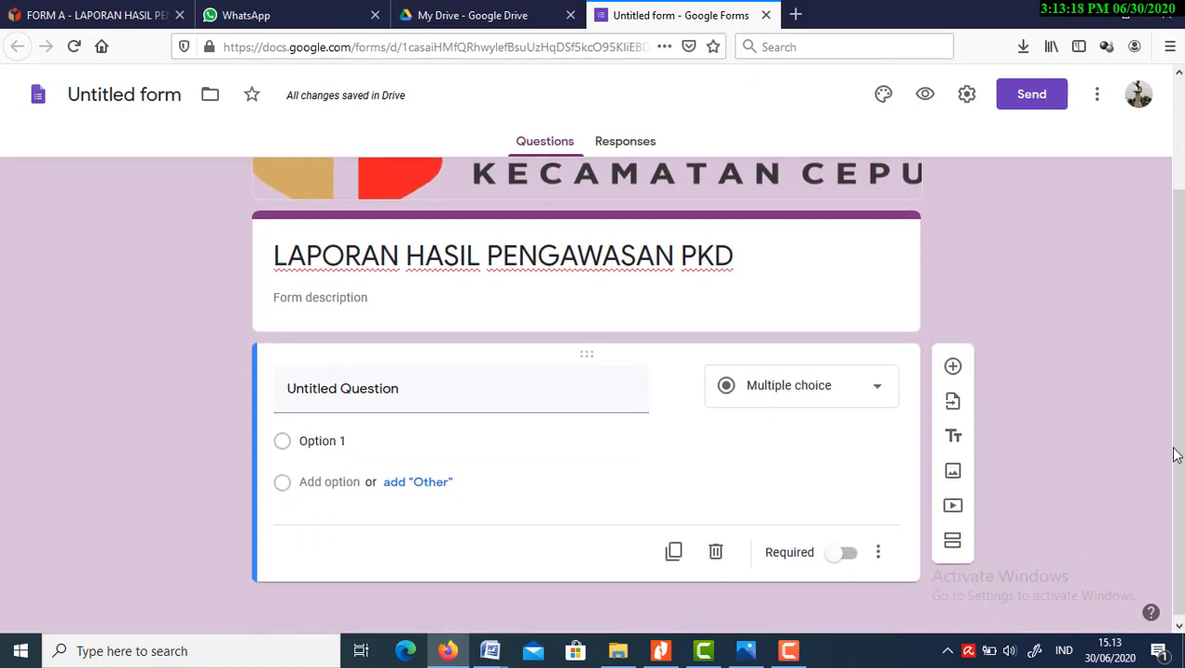
left_click(954, 551)
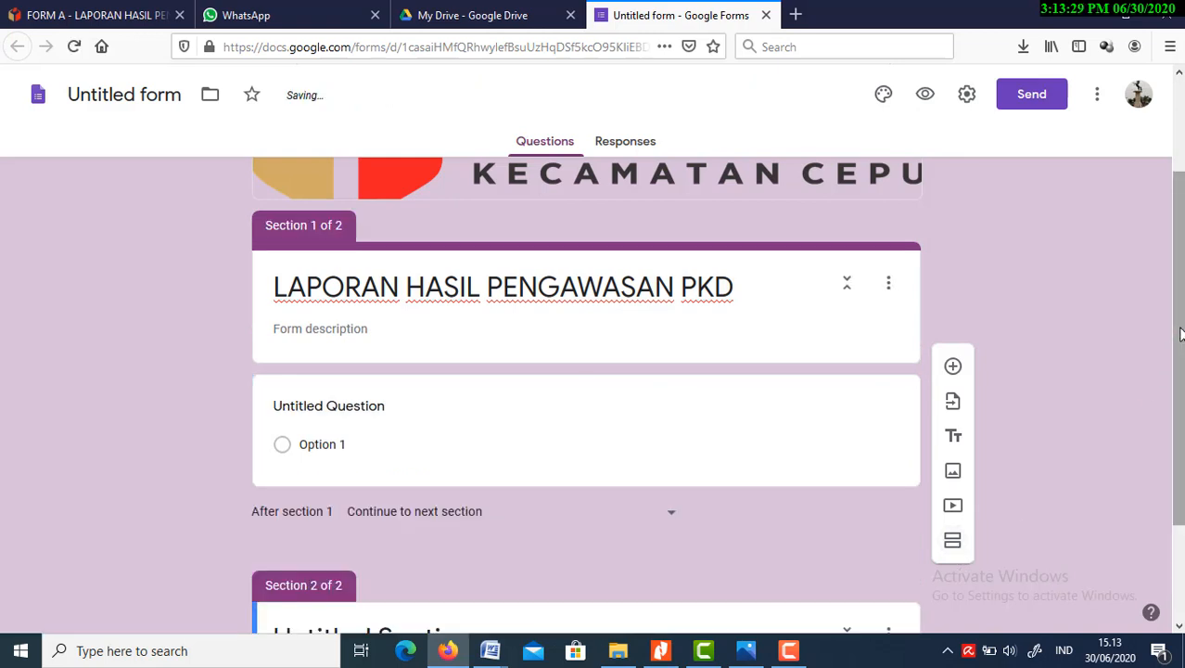
Delete the untitled multiple-choice question from section 1
mouse_move(1181, 334)
left_mouse_down()
mouse_move(1181, 270)
mouse_move(1180, 325)
left_mouse_up()
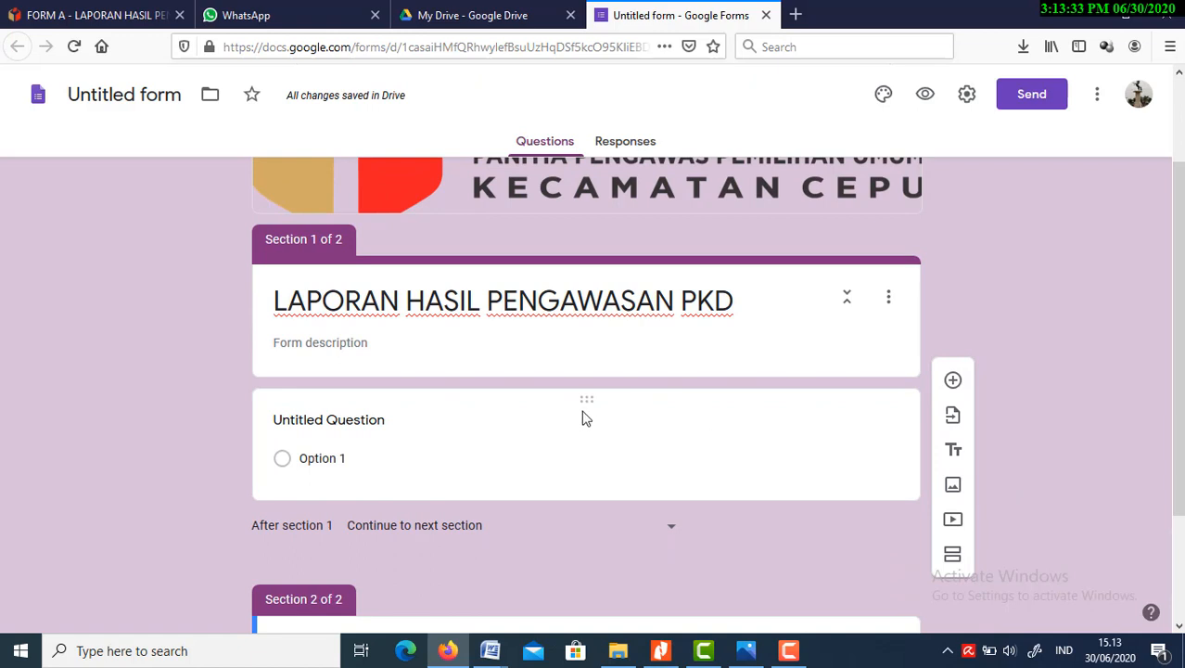
left_click(585, 417)
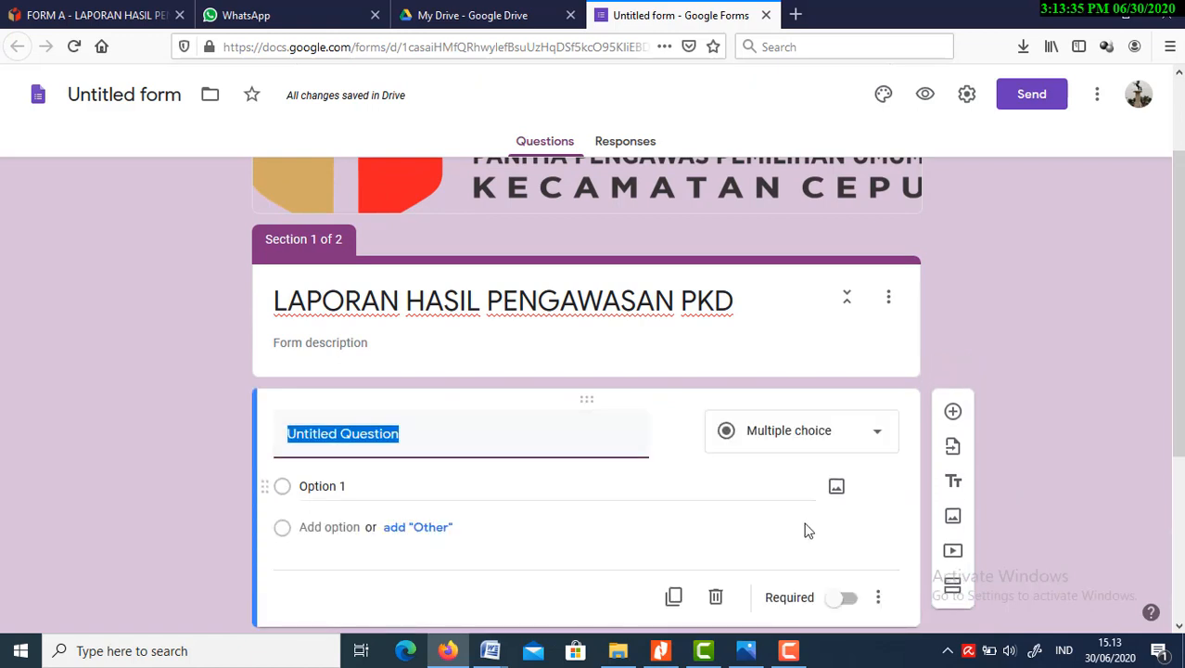
left_click(715, 597)
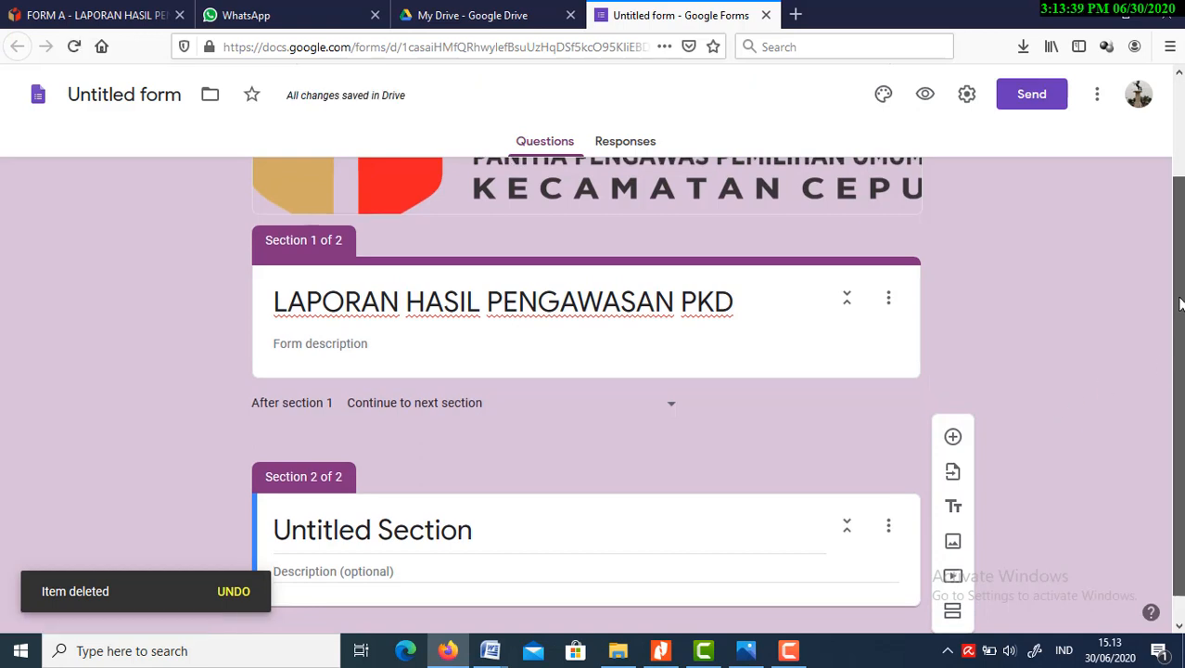
Replace the title of section 2 with "DATA PENGAWAS"
left_click_drag(1179, 303, 1182, 221)
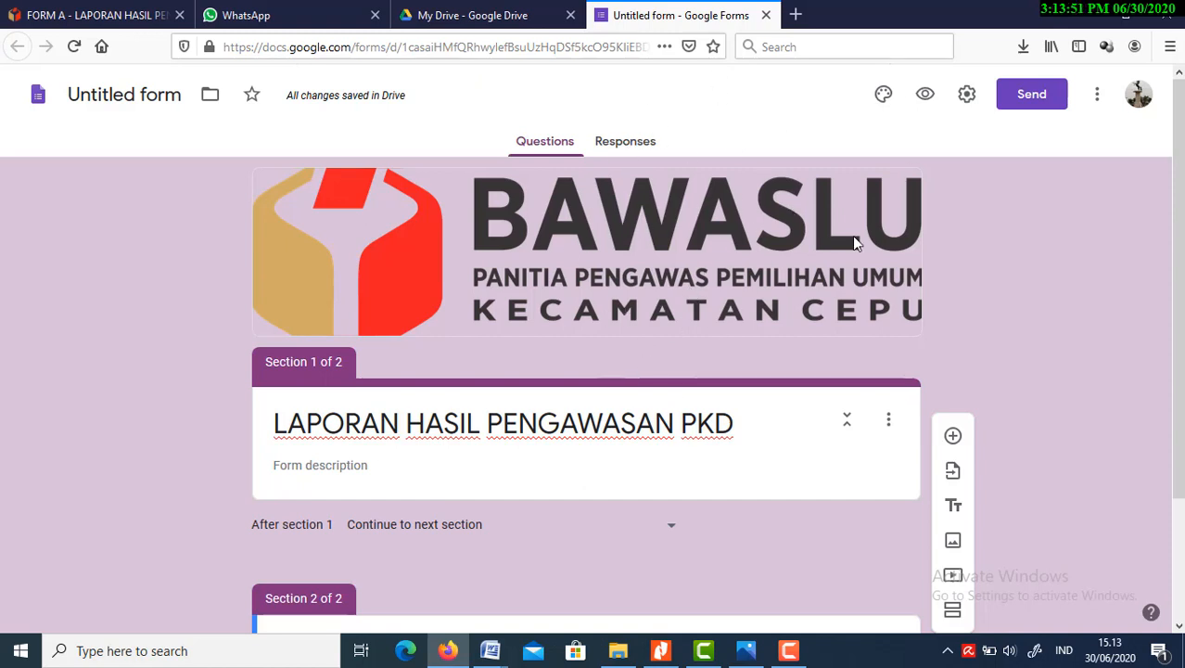
left_click_drag(1177, 192, 1182, 368)
left_click(446, 502)
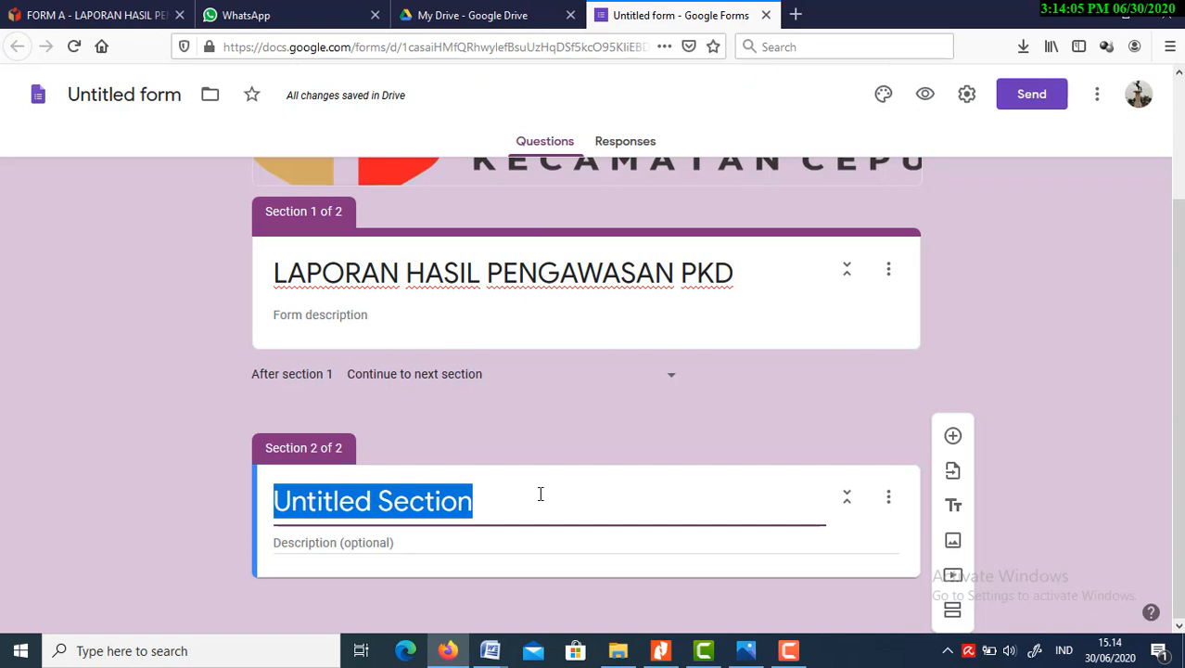
type("DATA ")
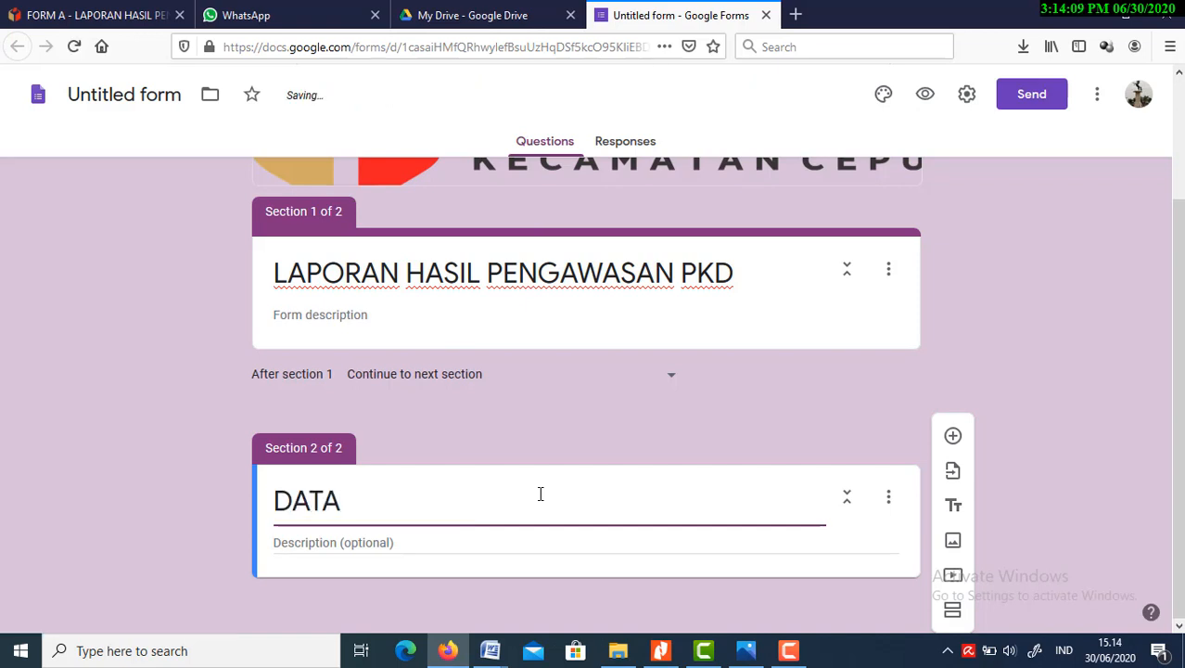
type("PENGAWAS")
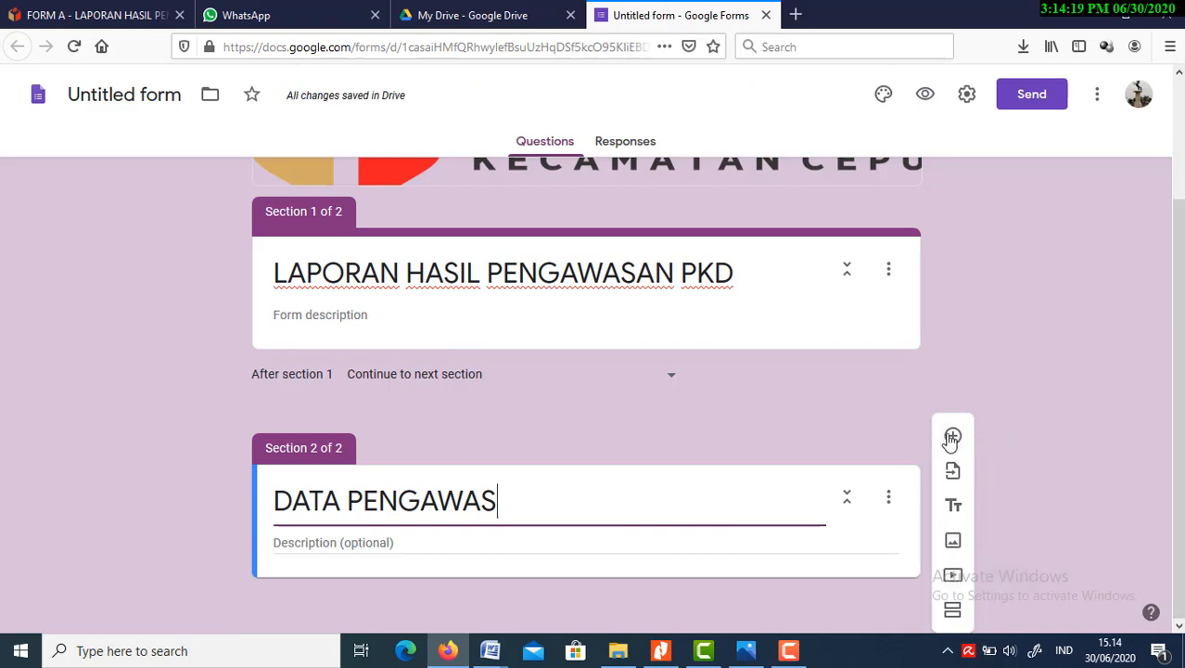
left_click(868, 533)
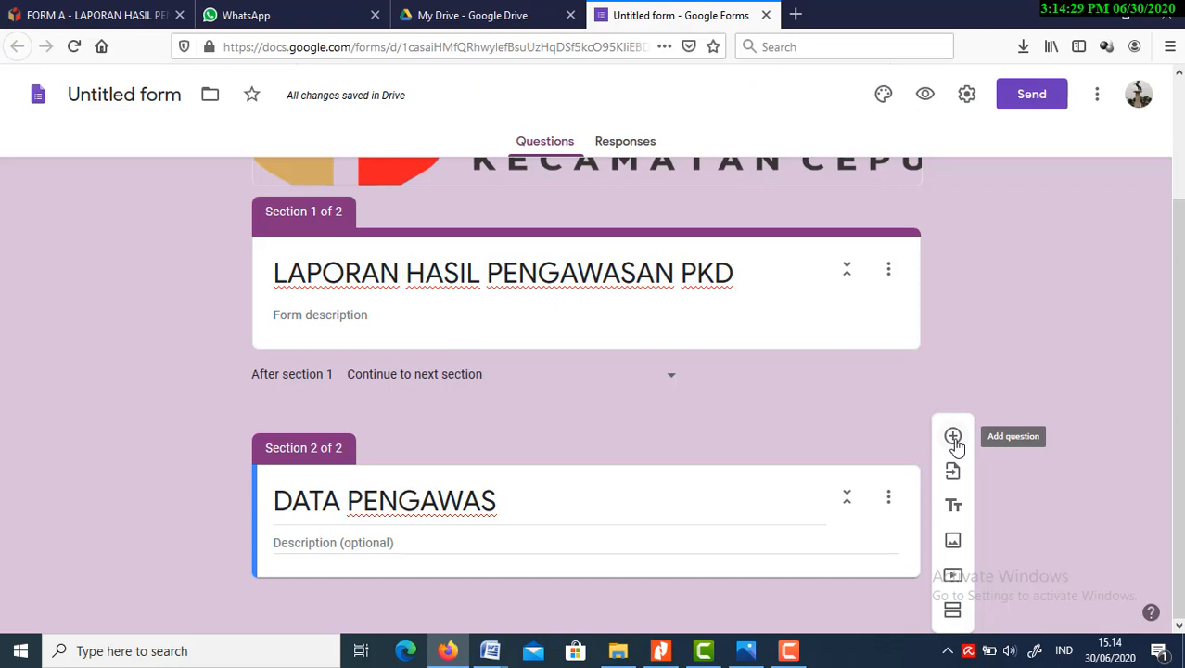
Add a question to the DATA PENGAWAS section and set its type to Short answer
left_click(954, 441)
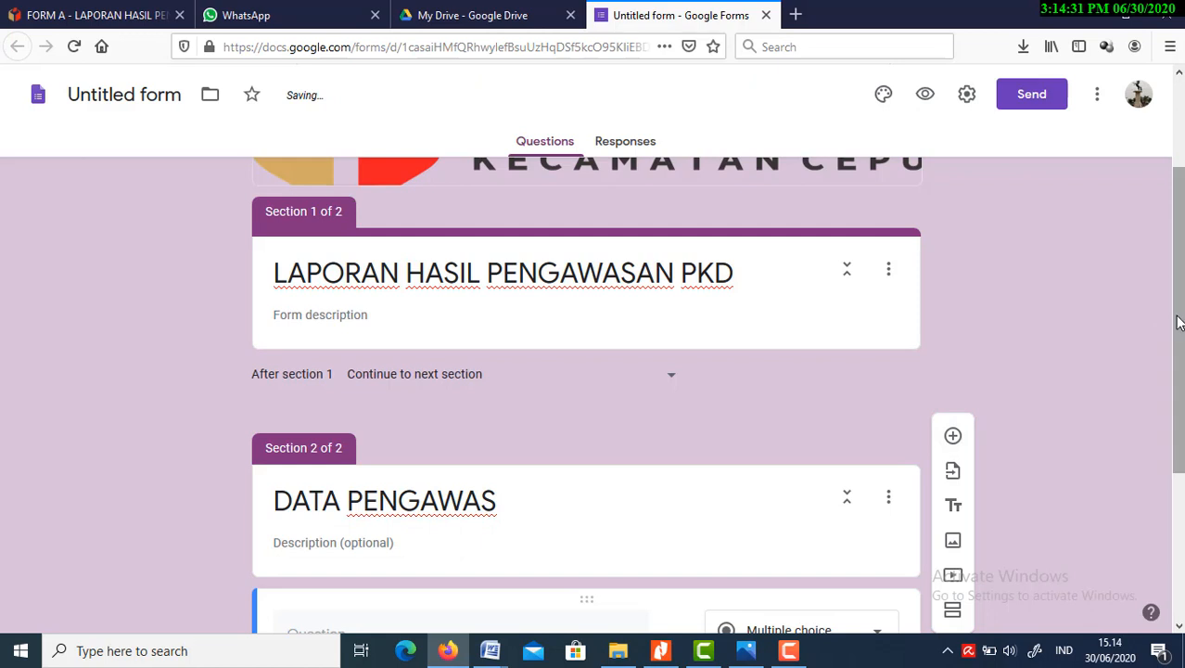
left_click_drag(1178, 322, 1164, 490)
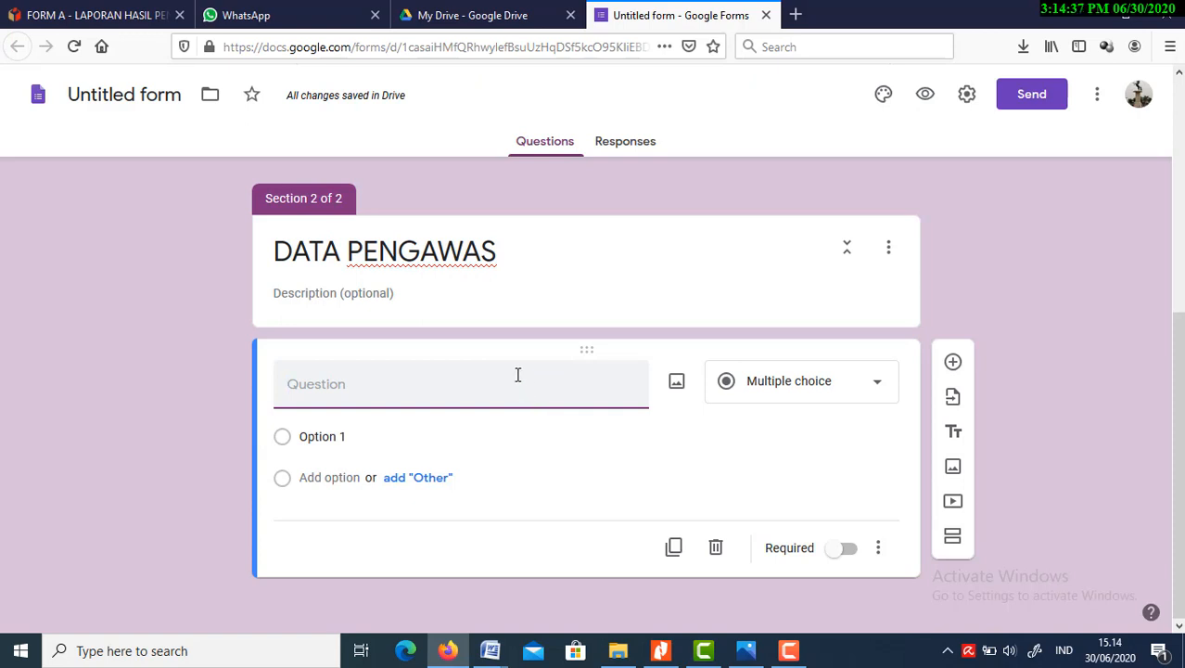
left_click(882, 391)
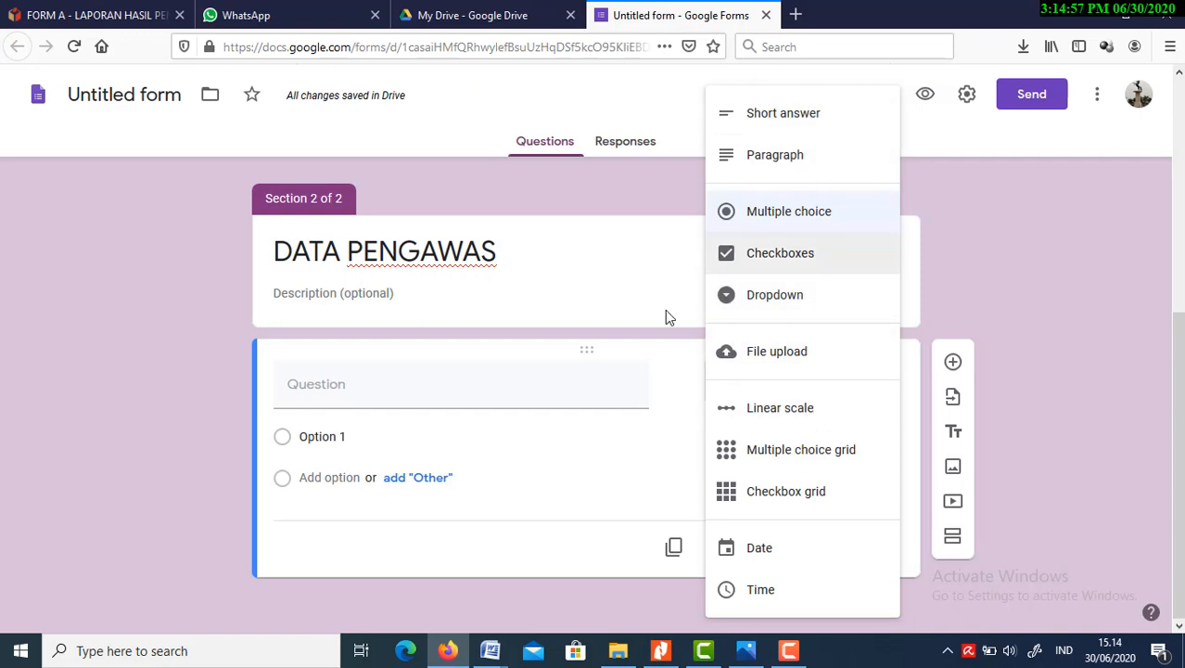
left_click(774, 128)
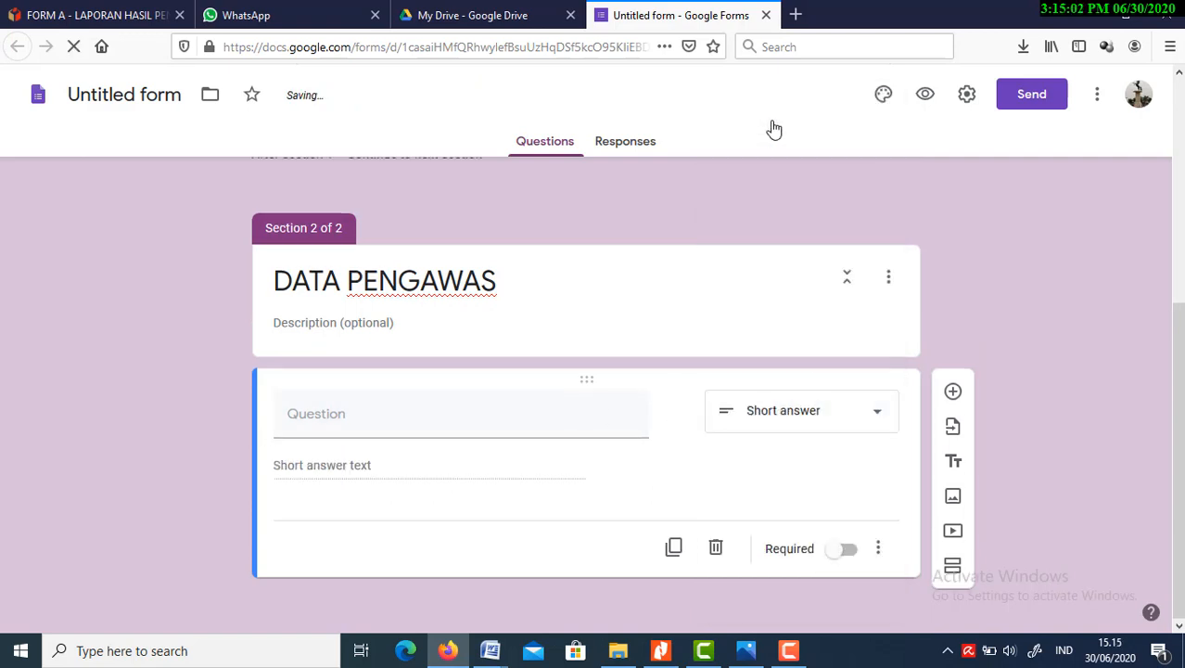
Title the short-answer question "Nama Panwaslu Desa / Kelurahan"
left_click(497, 422)
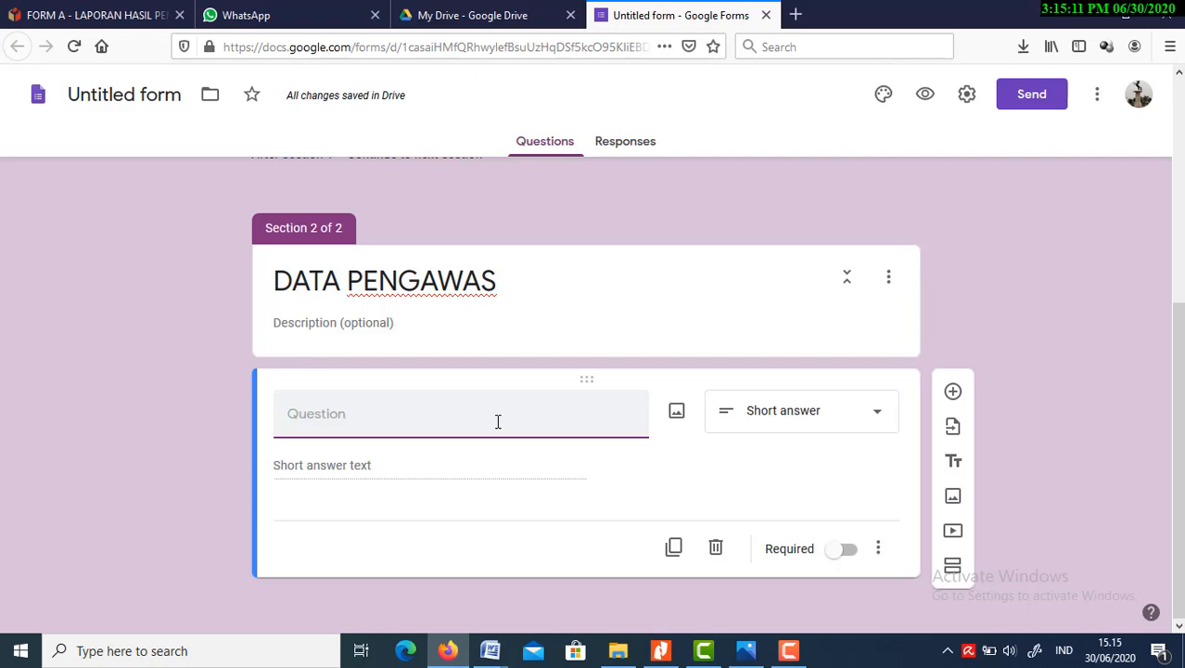
type("/N")
key("BackSpace")
key("BackSpace")
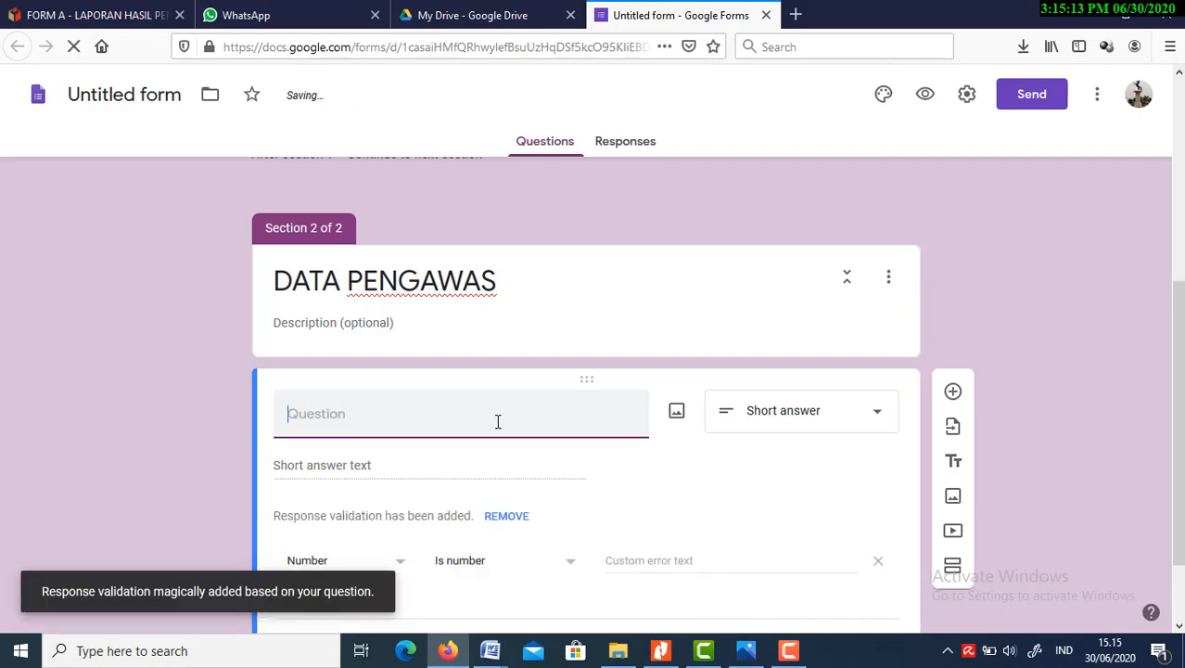
type("N")
key("BackSpace")
type("n")
key("BackSpace")
type("n")
key("BackSpace")
type("N")
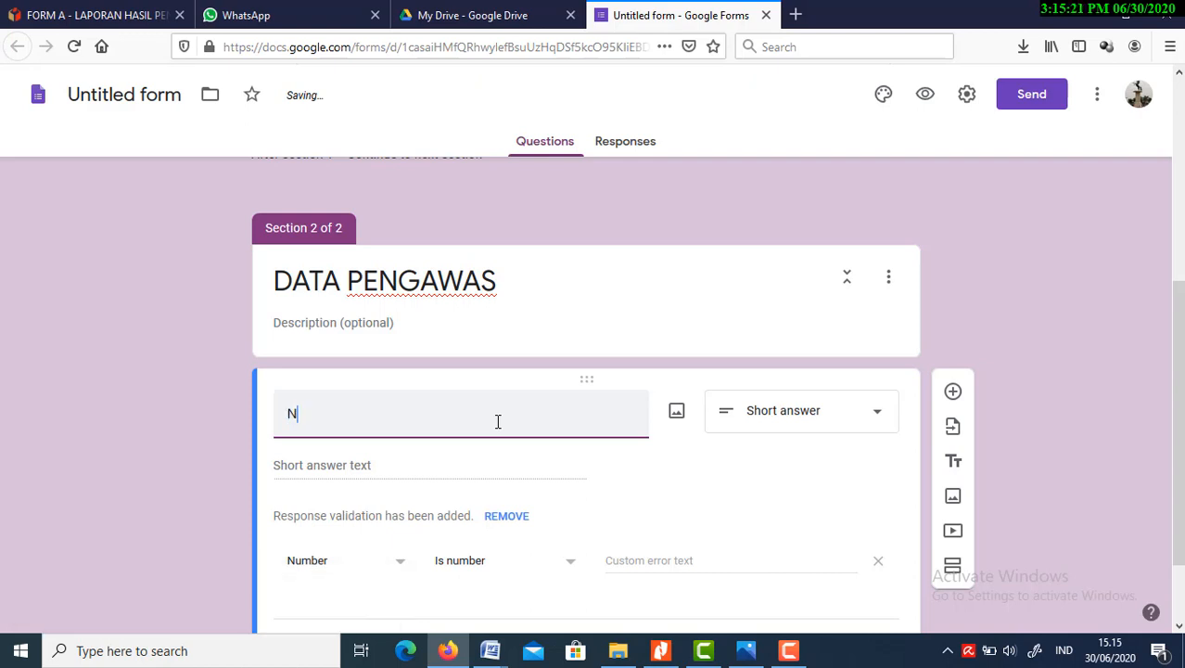
type("ama")
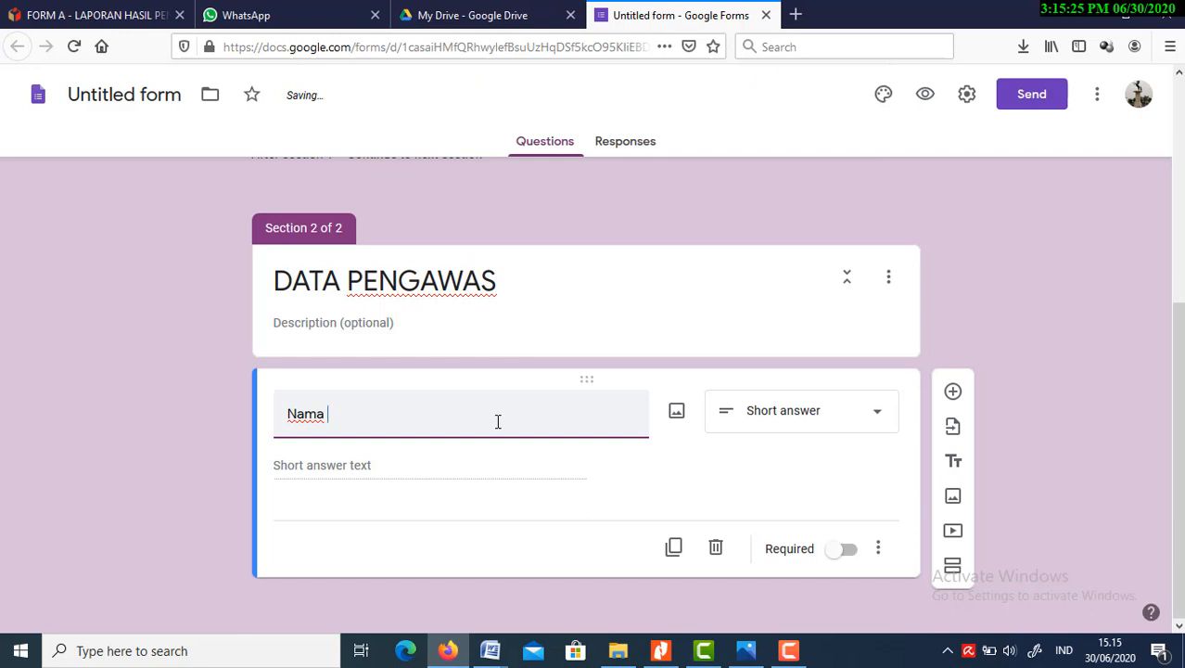
type(" Panwaslu")
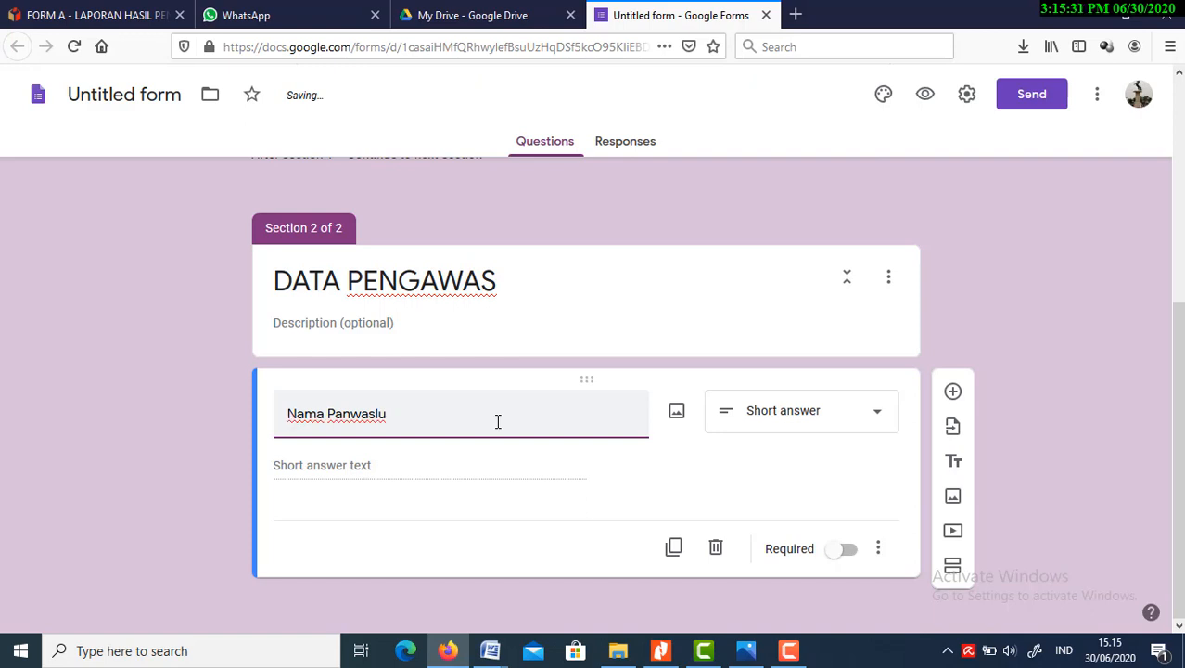
type(" Desa")
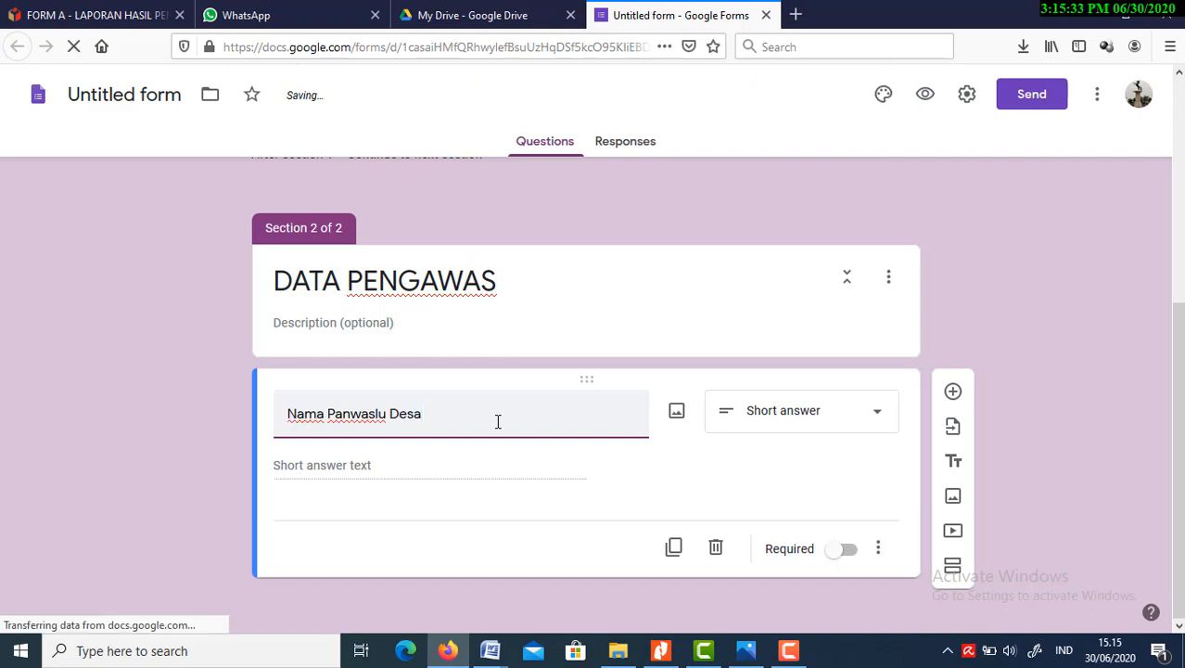
type(" / ")
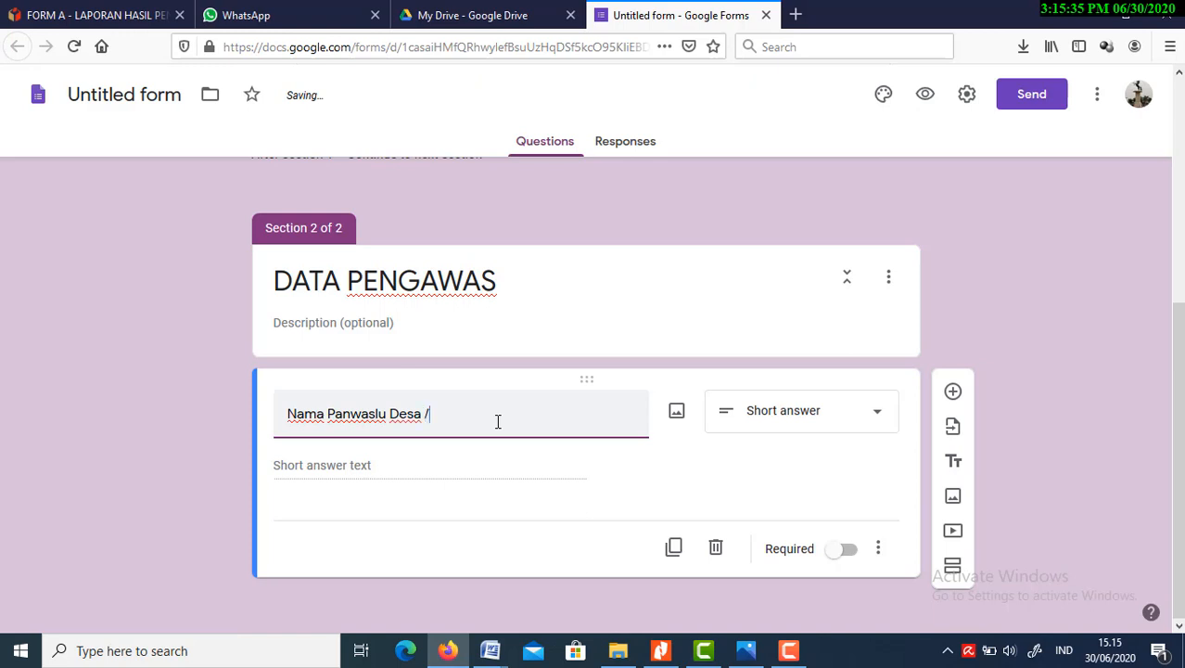
type("Kelurahan")
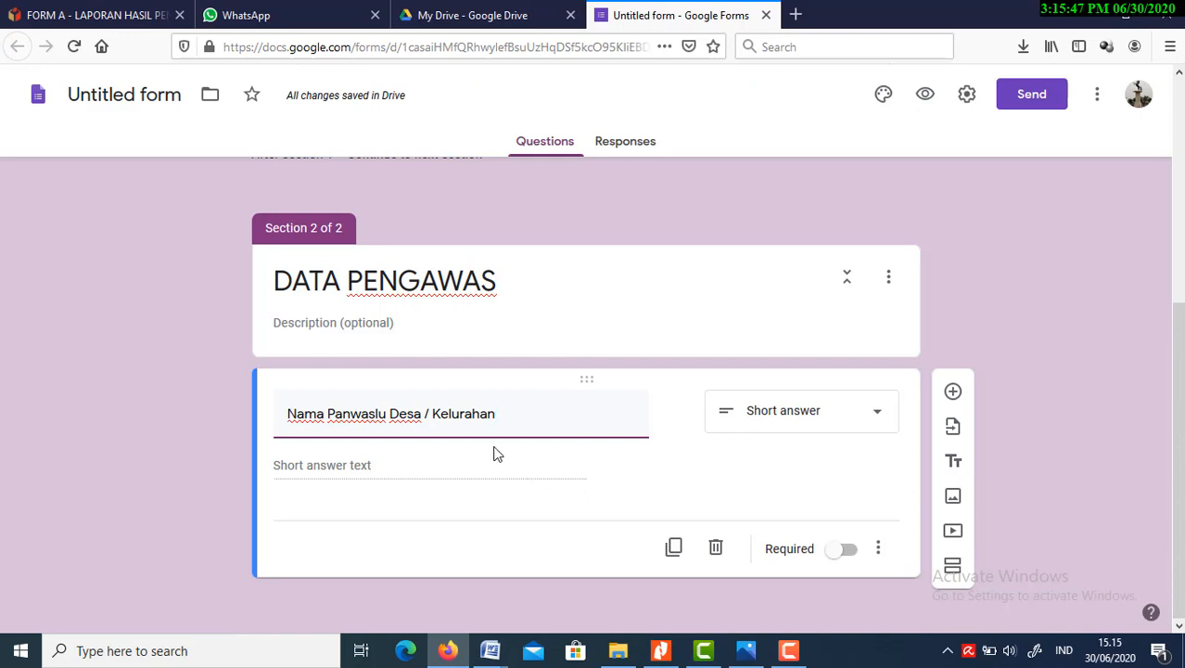
Make the "Nama Panwaslu Desa / Kelurahan" question required
left_click(483, 475)
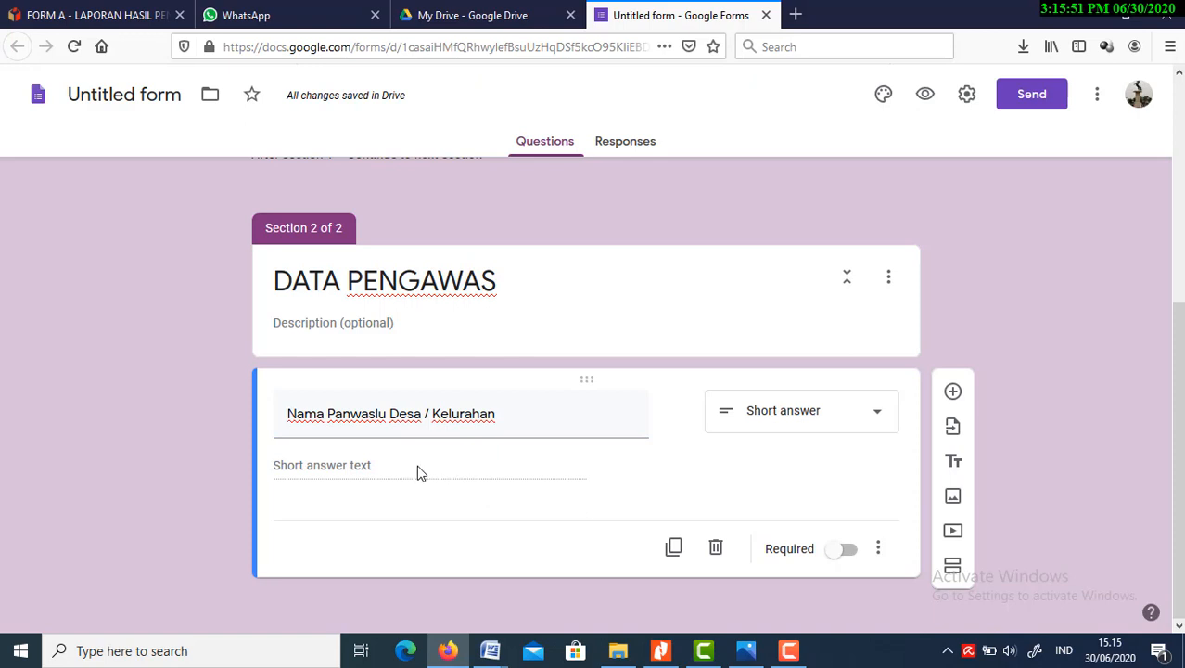
mouse_move(687, 436)
left_click(853, 556)
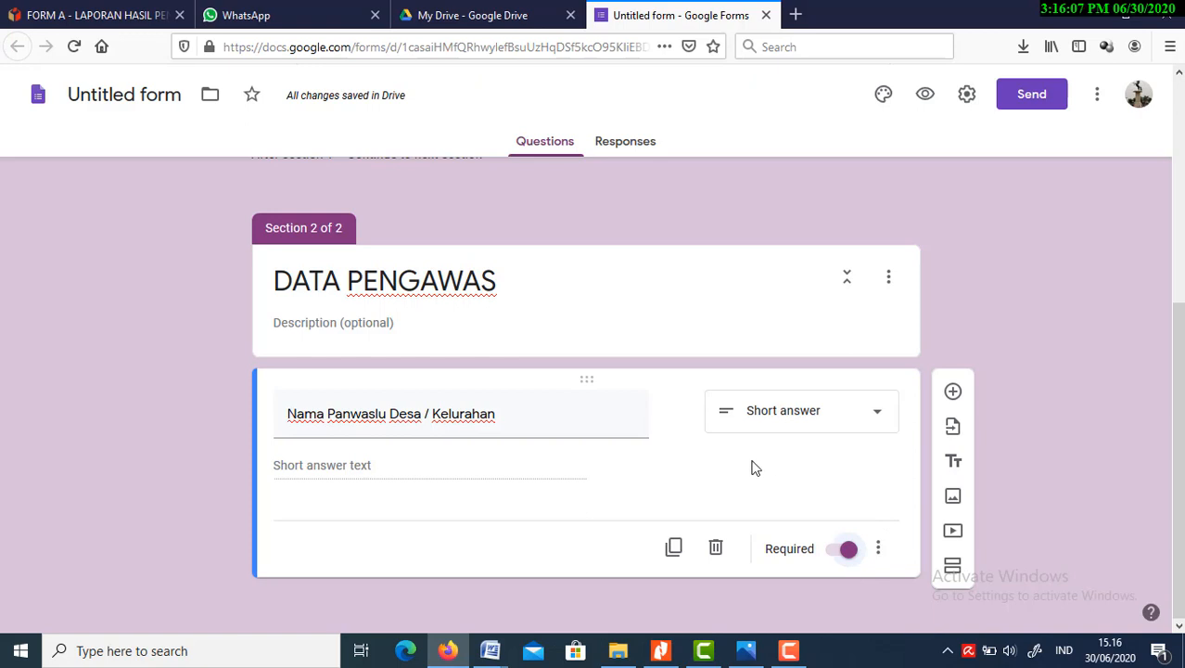
Add another question below the Panwaslu name question and title it "Wilyah Desa/Keuraan"
left_click(953, 393)
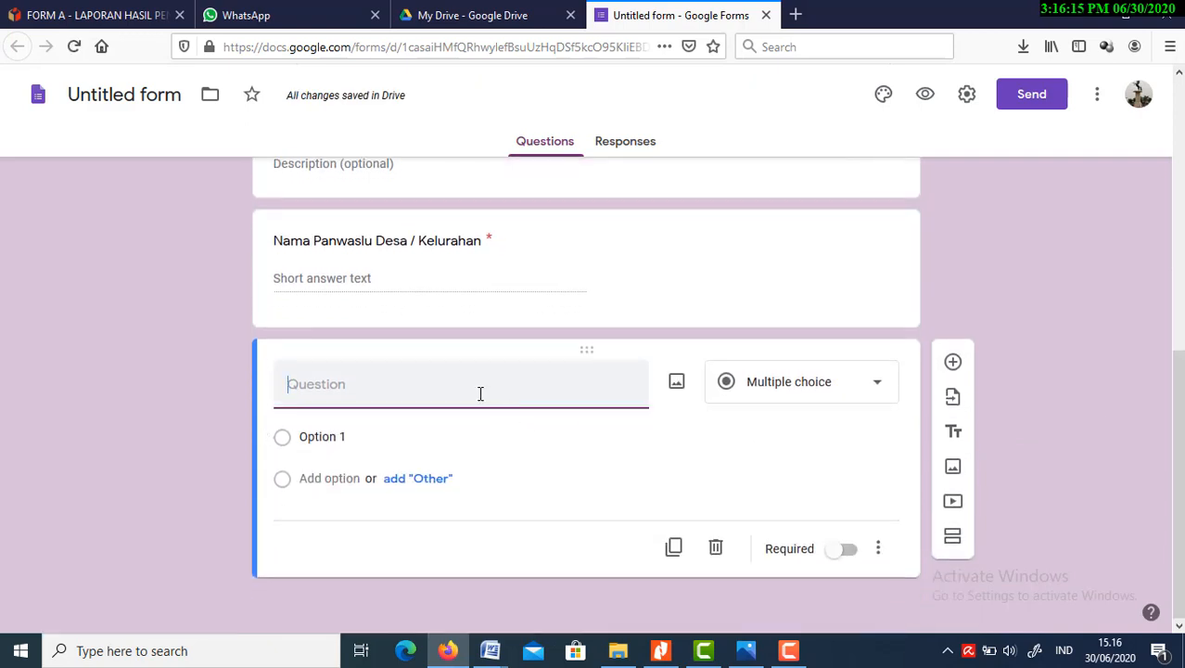
type("W")
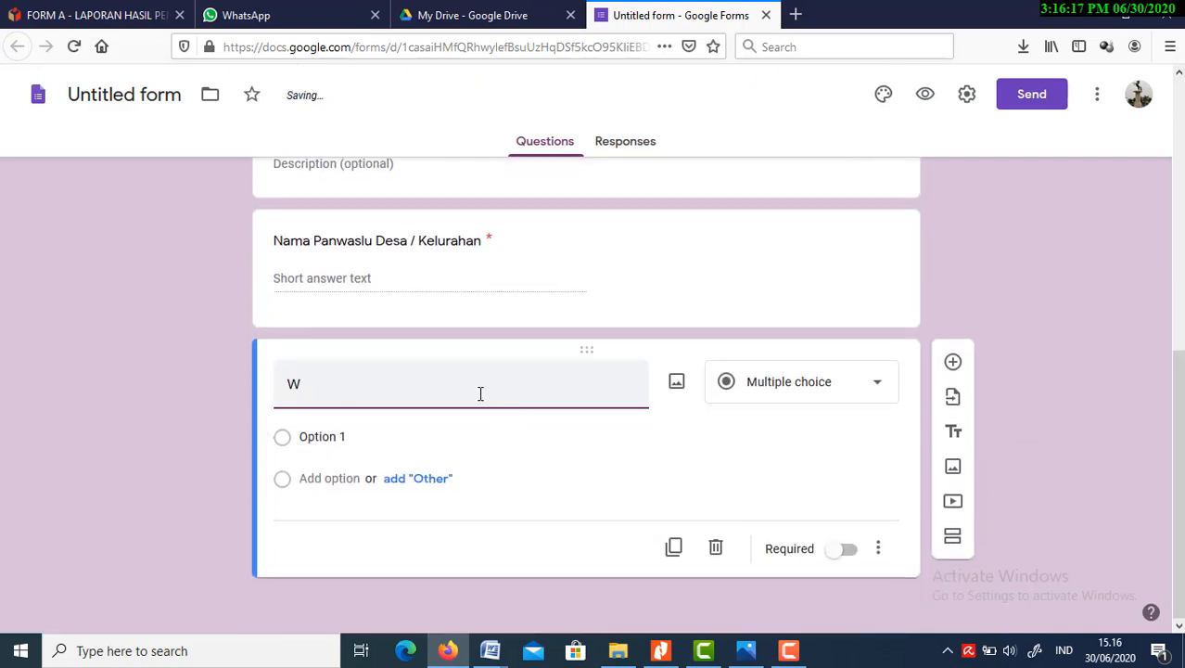
type("ilya")
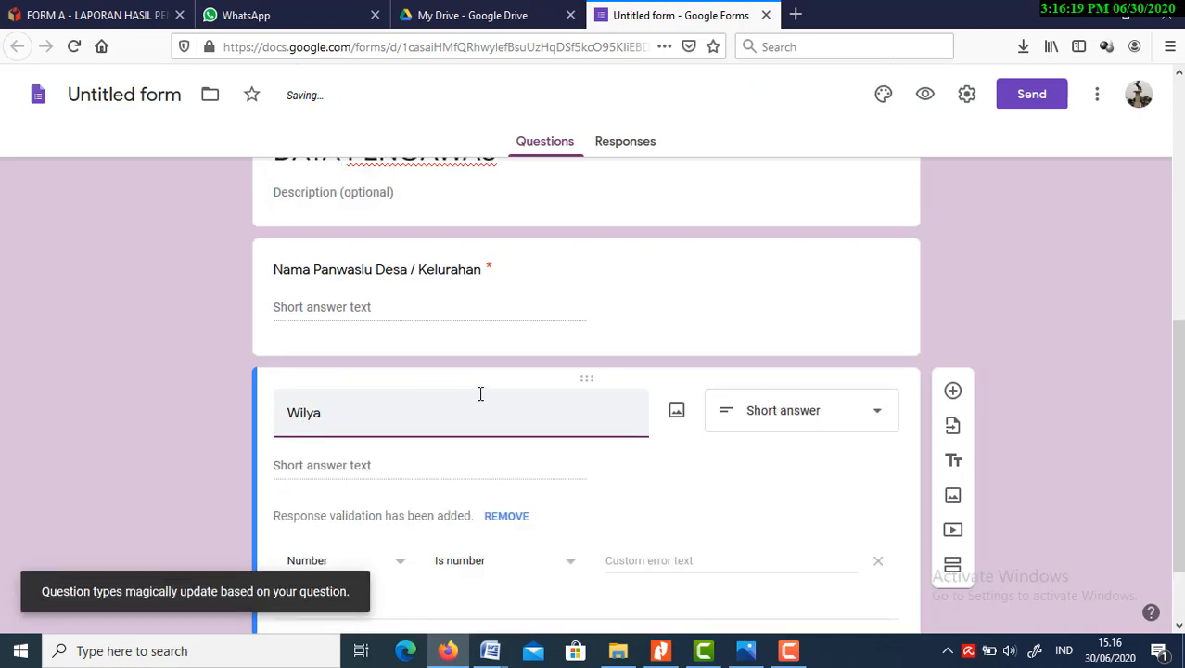
type("h Desa")
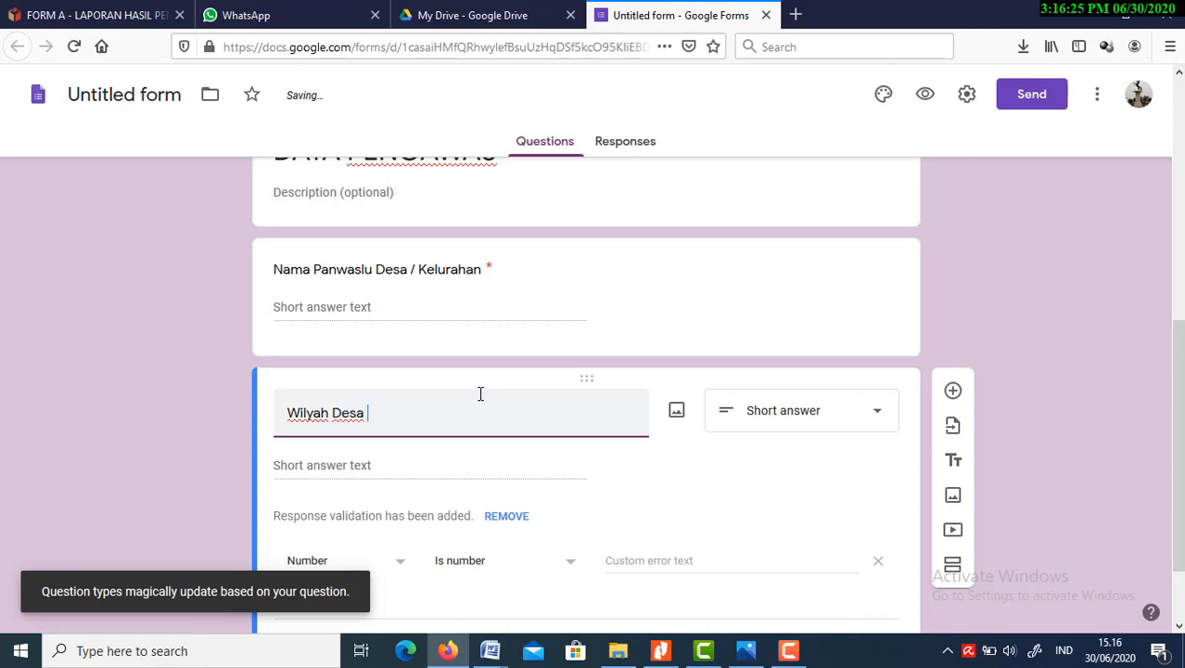
type("/")
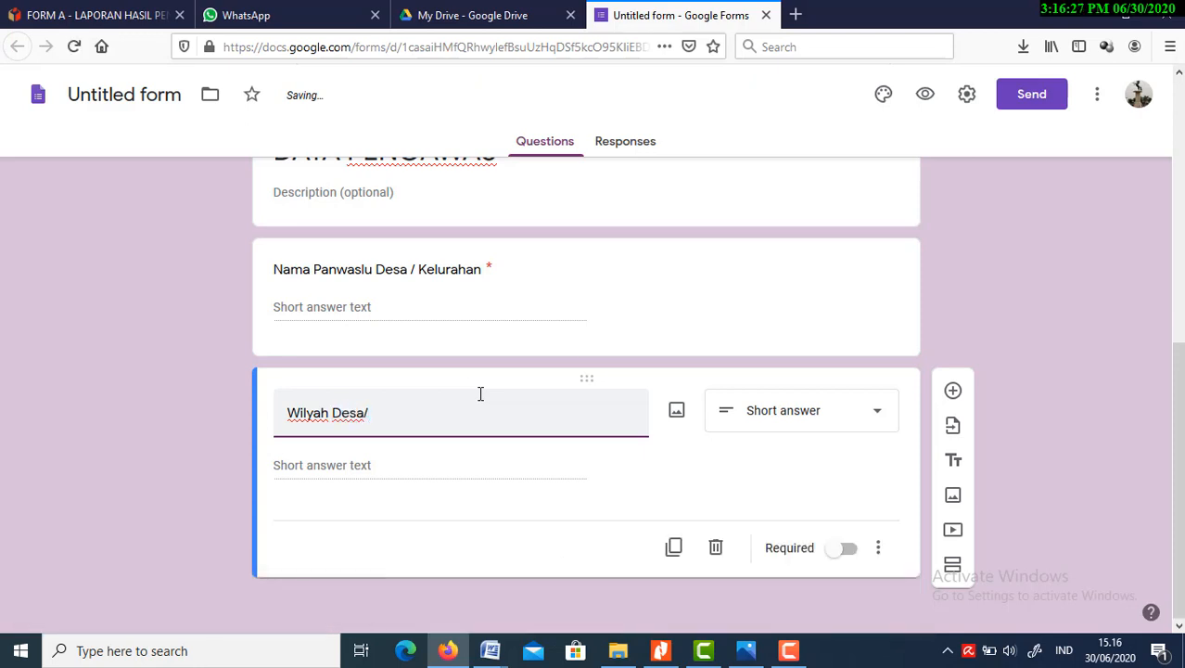
type("Ke")
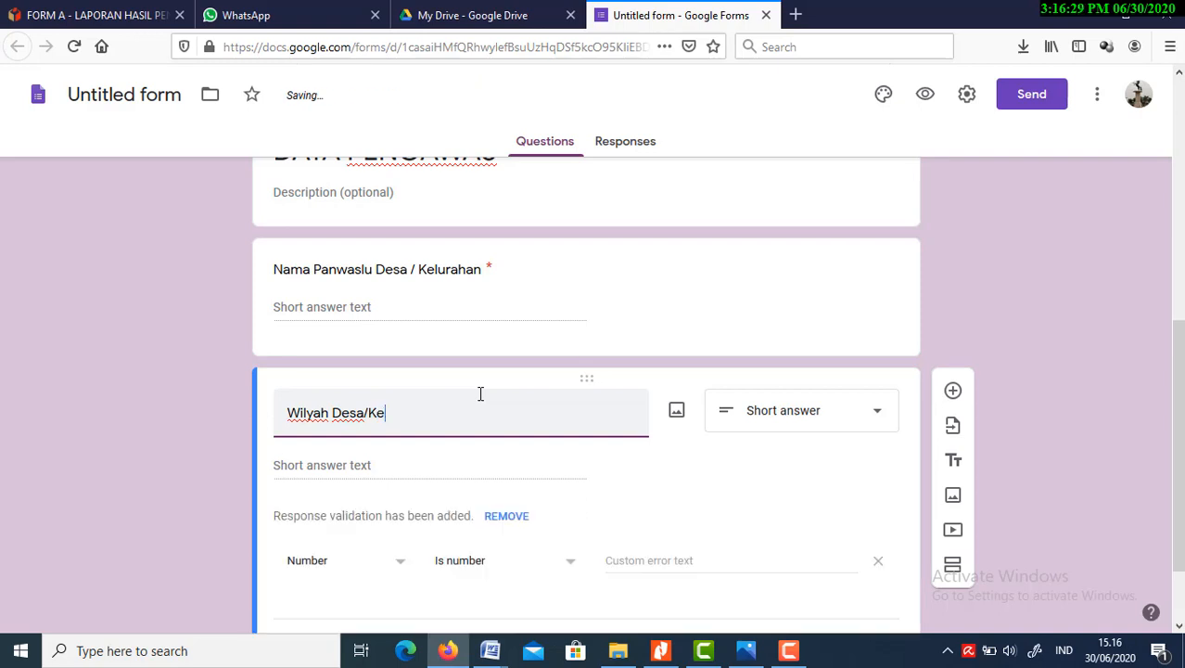
type("uraan")
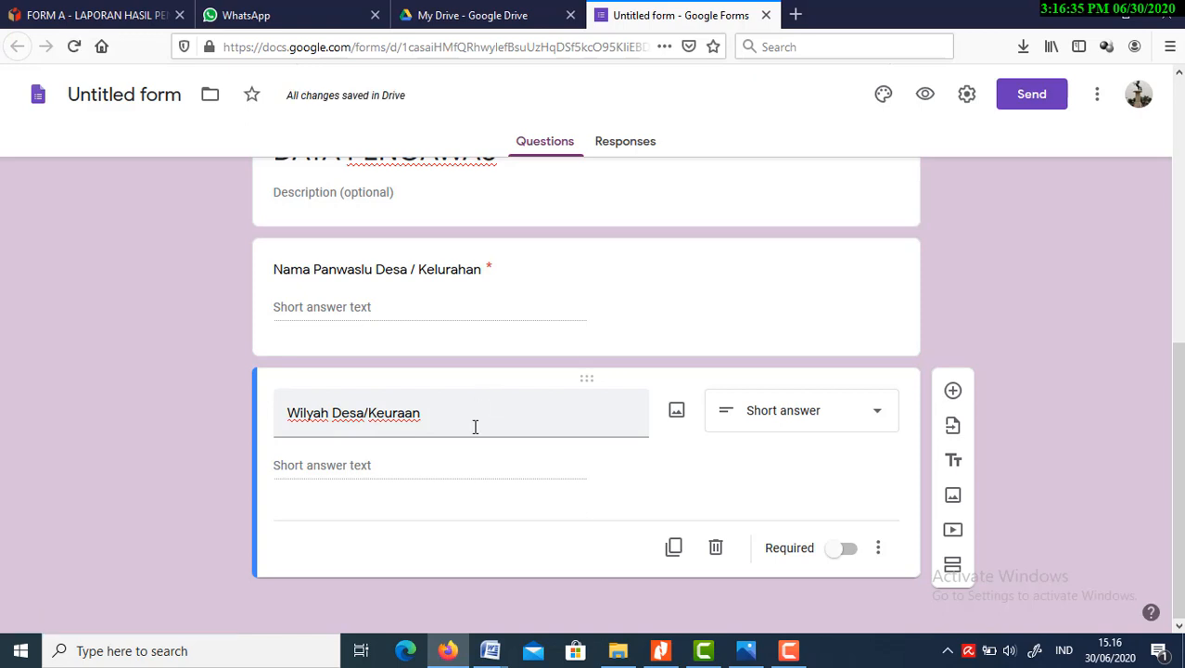
Correct the end of the new question's title so it reads "Wilyah Desa/Keurahan"
triple_click(475, 427)
left_click(474, 426)
key("BackSpace")
key("BackSpace")
key("BackSpace")
key("BackSpace")
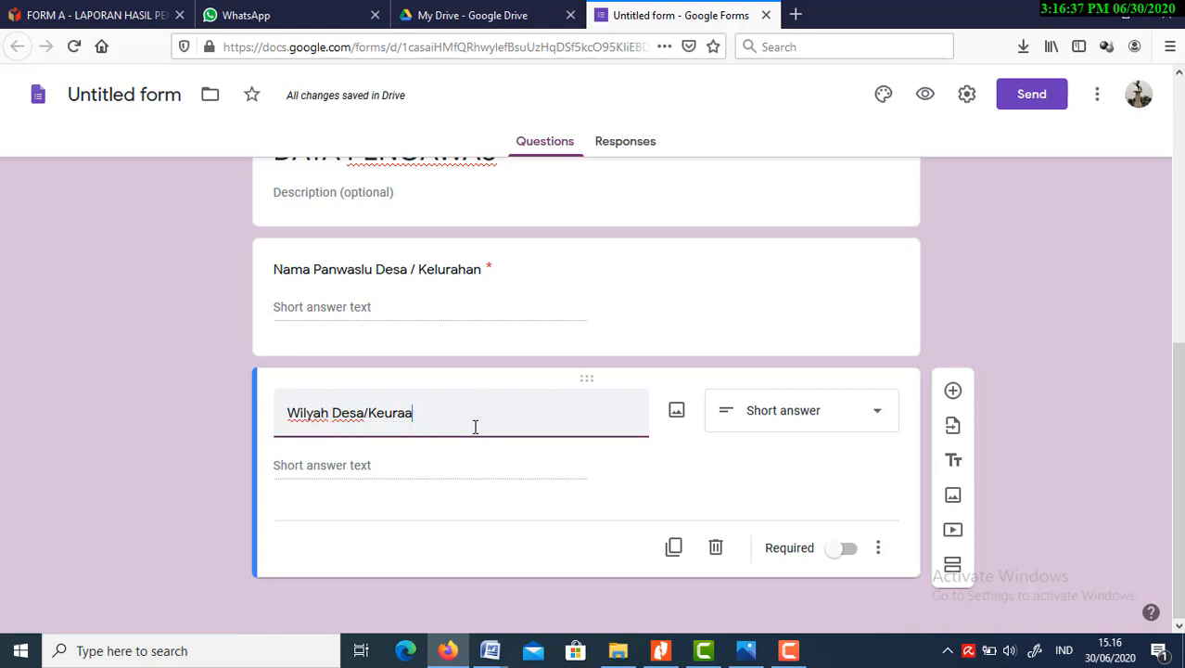
key("BackSpace")
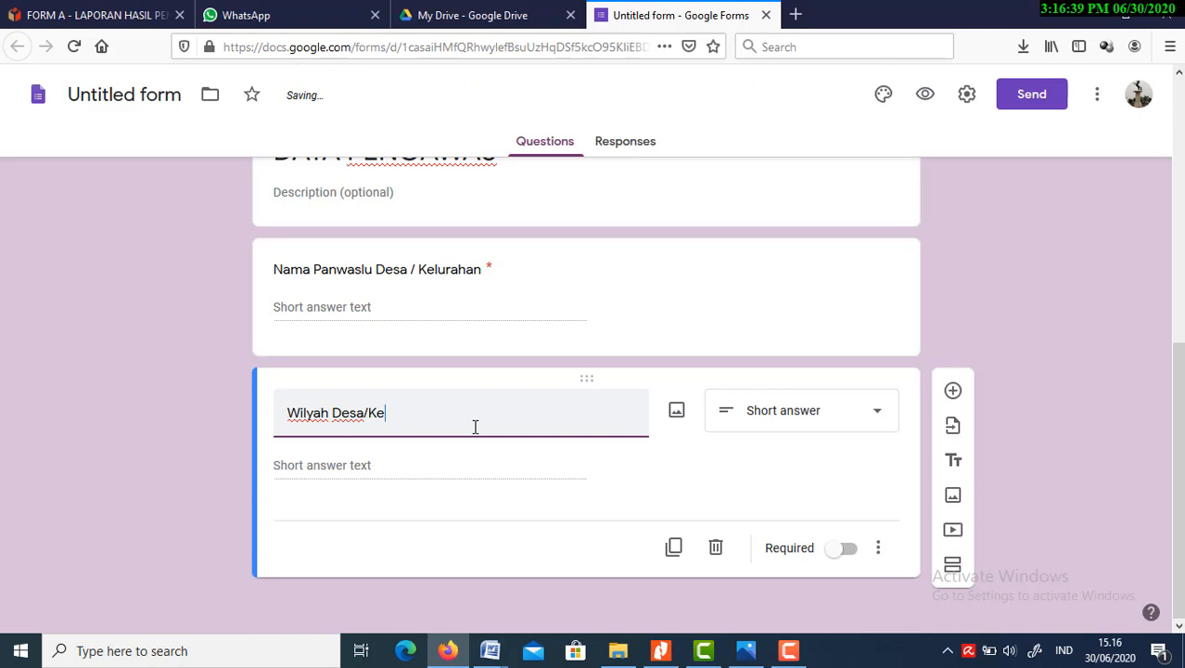
type("urah")
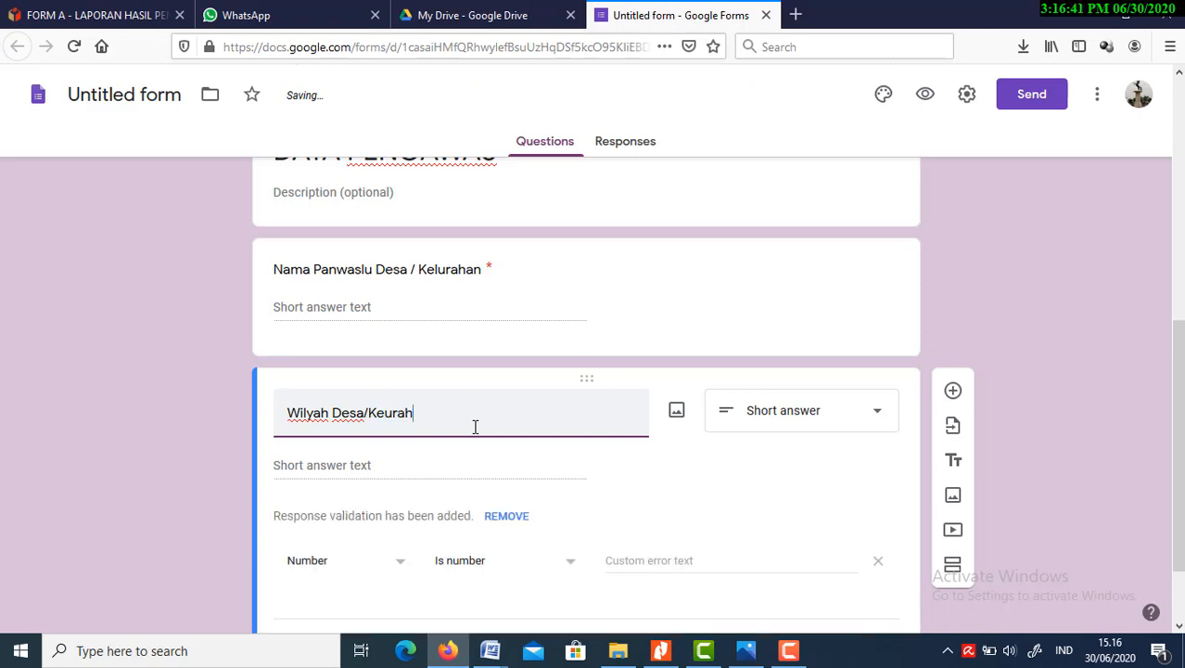
key("BackSpace")
type("an")
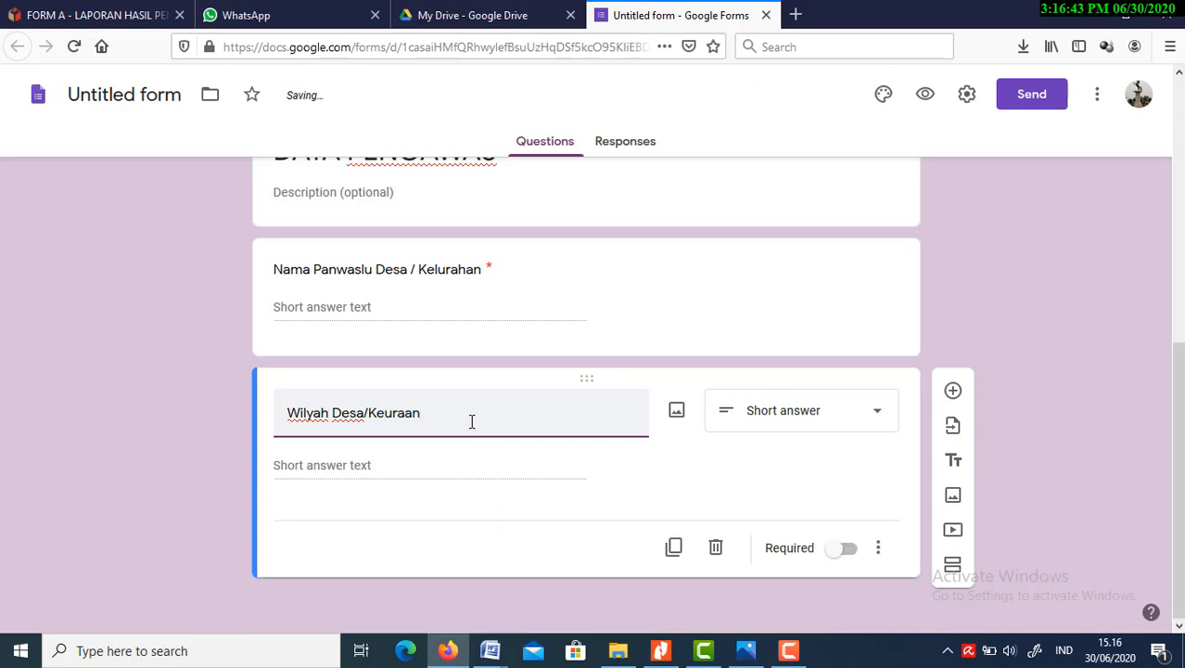
key("BackSpace")
key("BackSpace")
type("han")
Change the "Wilyah Desa/Keurahan" question's type to Checkboxes
left_click(528, 484)
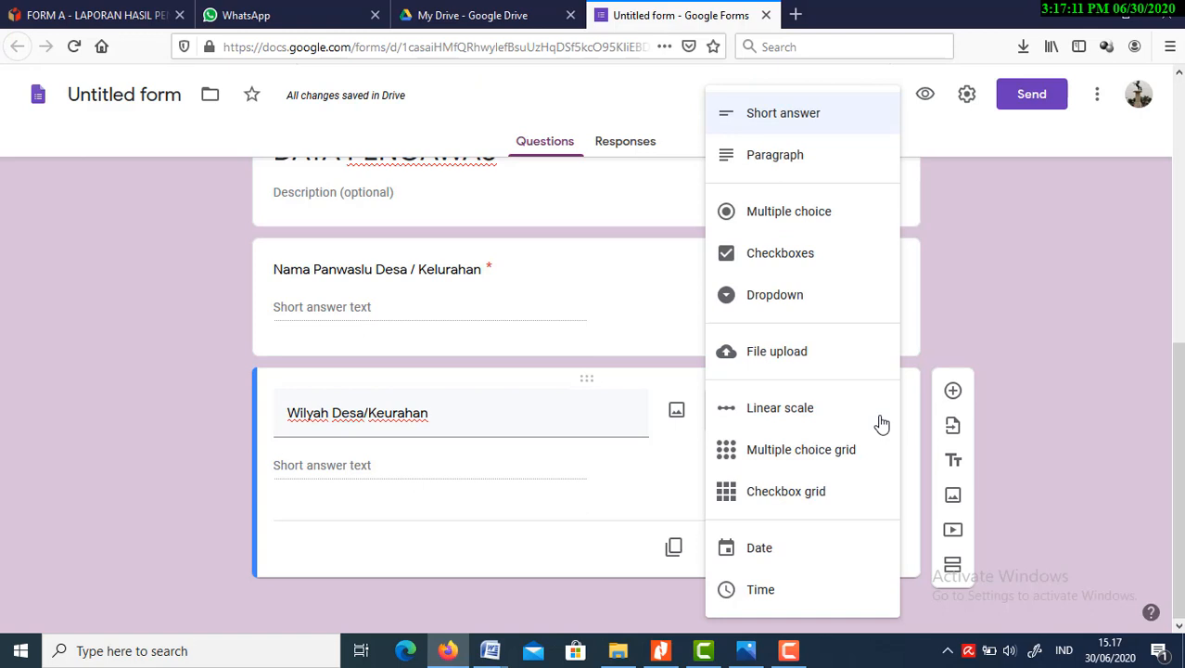
left_click(833, 269)
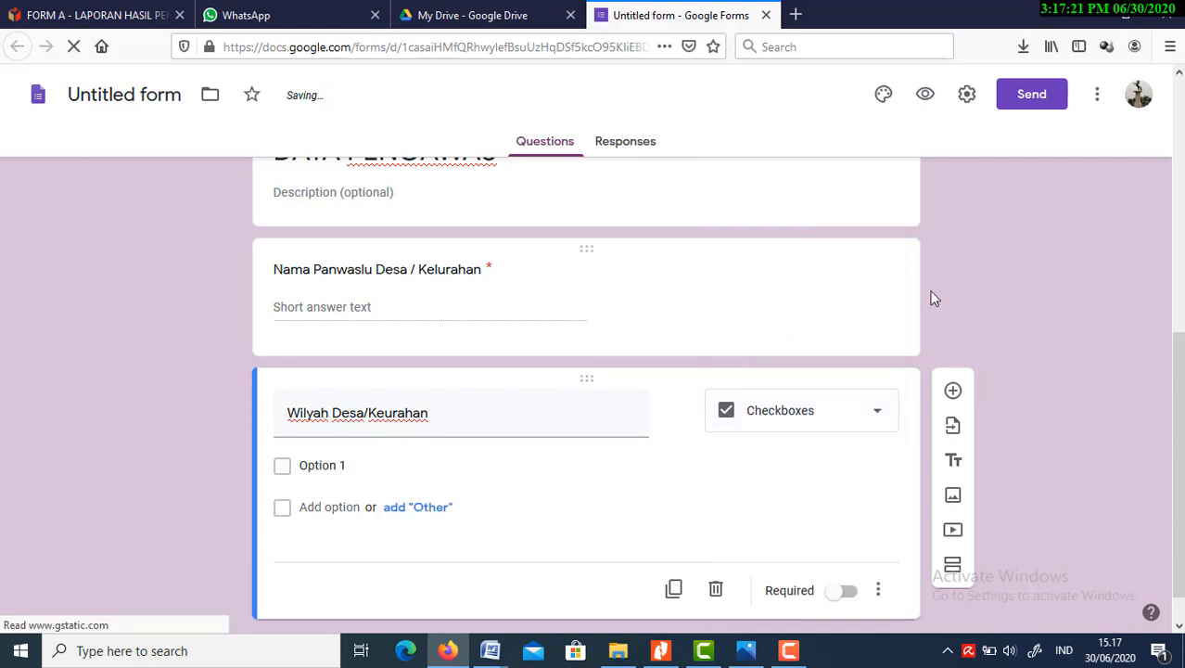
left_click(284, 473)
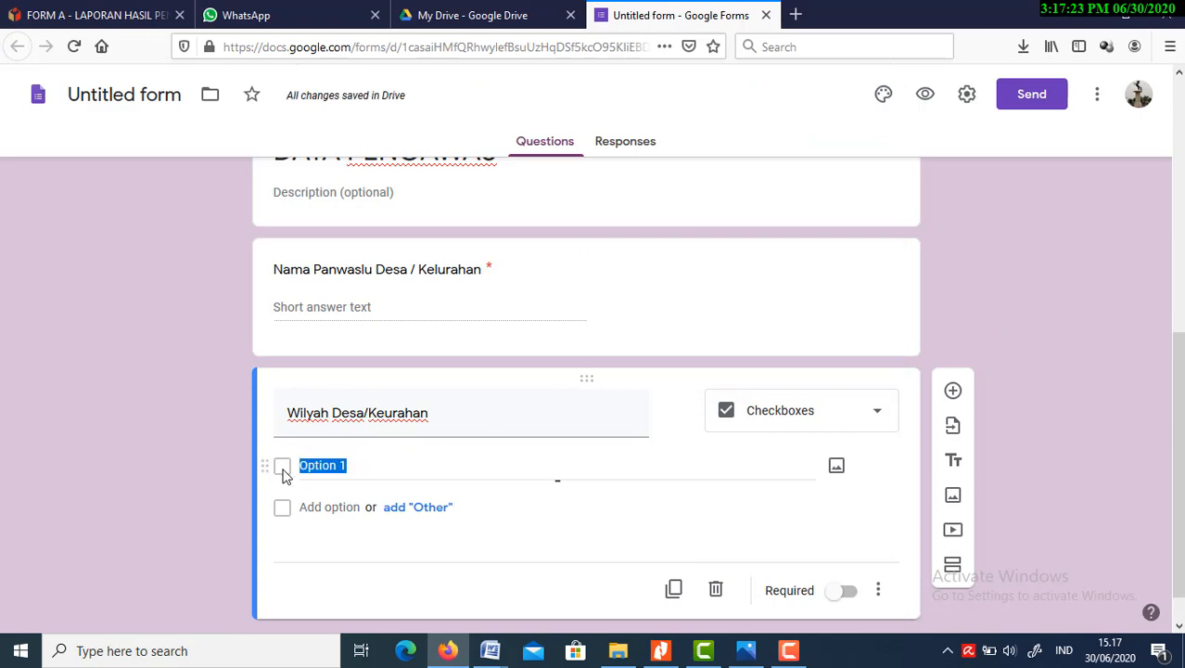
left_click(614, 472)
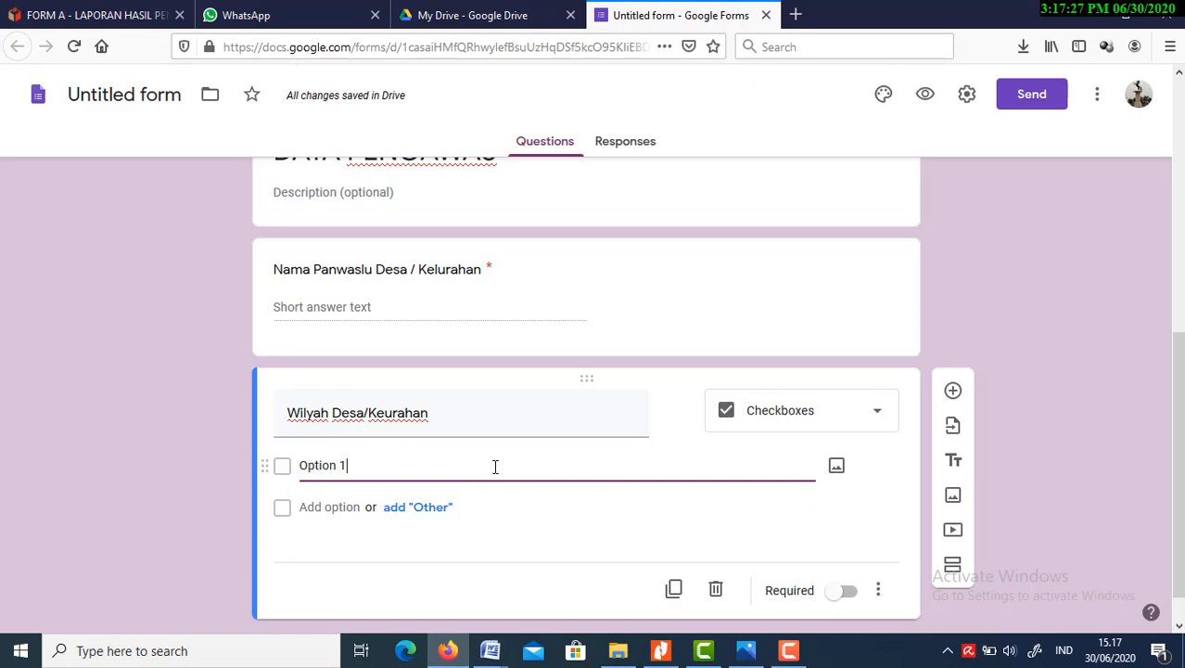
key("BackSpace")
key("BackSpace")
key("BackSpace")
key("BackSpace")
key("BackSpace")
key("BackSpace")
key("BackSpace")
key("BackSpace")
Change the "Wilyah Desa/Keurahan" question's type to Dropdown and name its first option "Cepu"
left_click(875, 428)
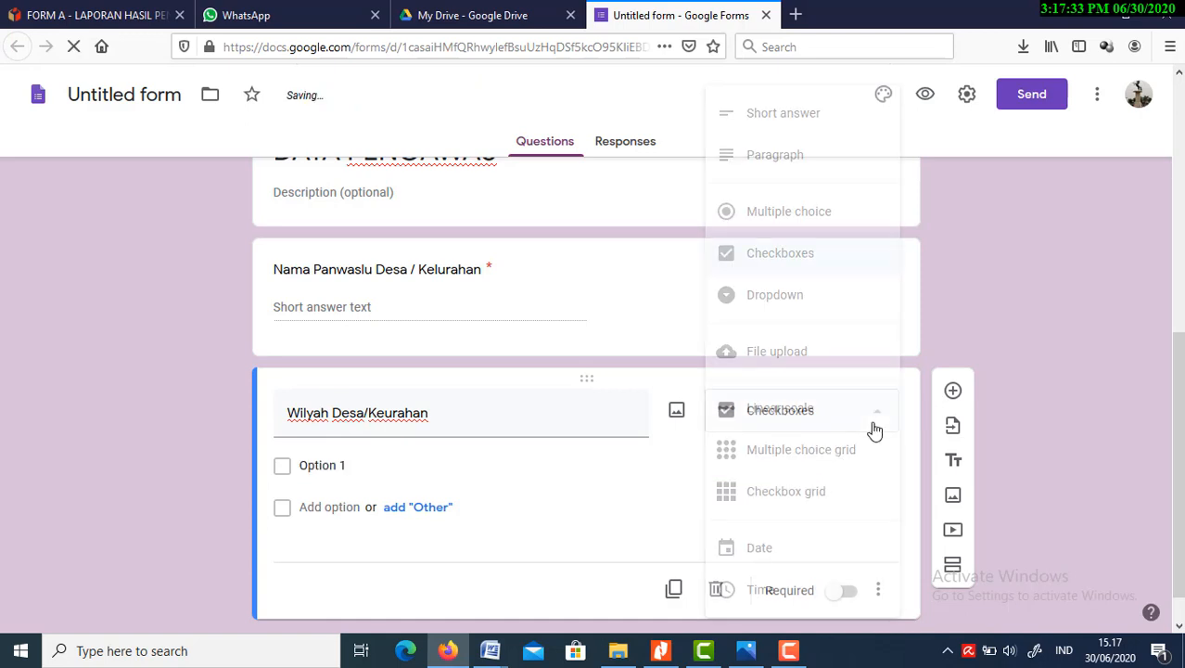
left_click(790, 297)
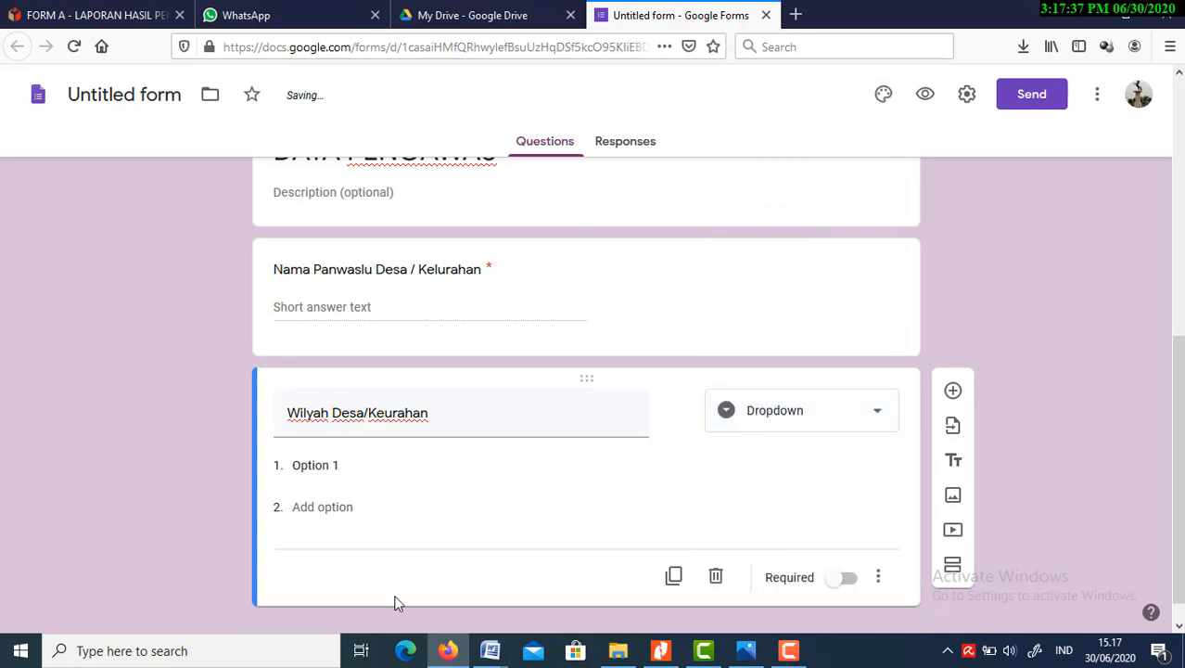
left_click(341, 468)
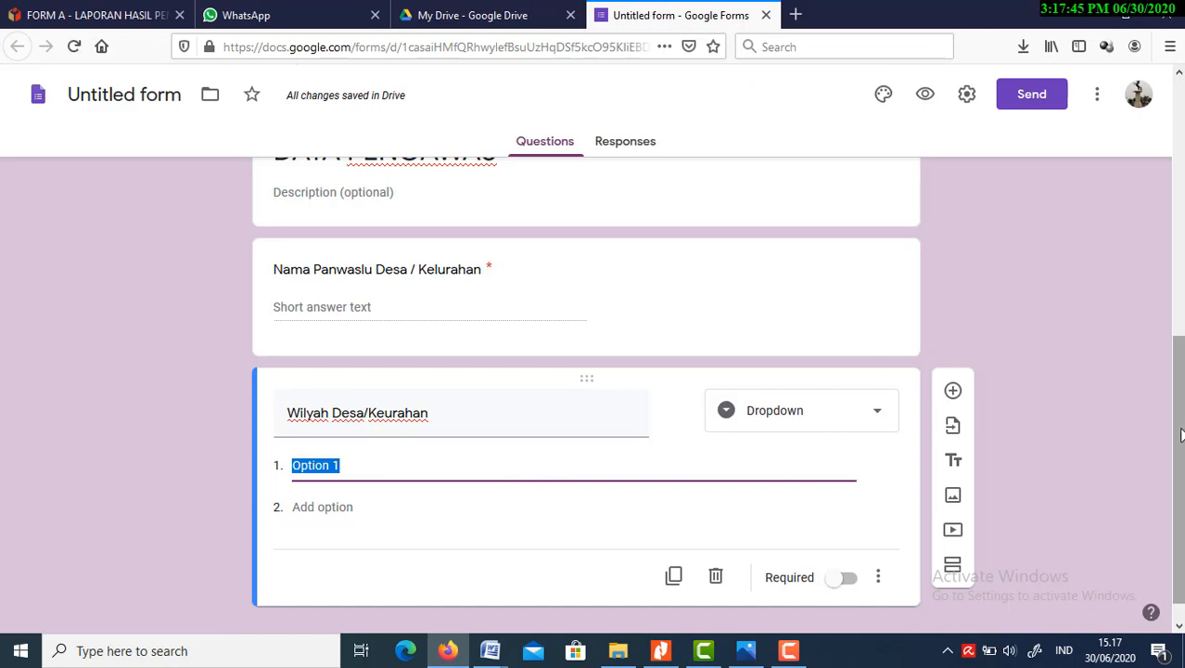
left_click_drag(1179, 429, 1180, 496)
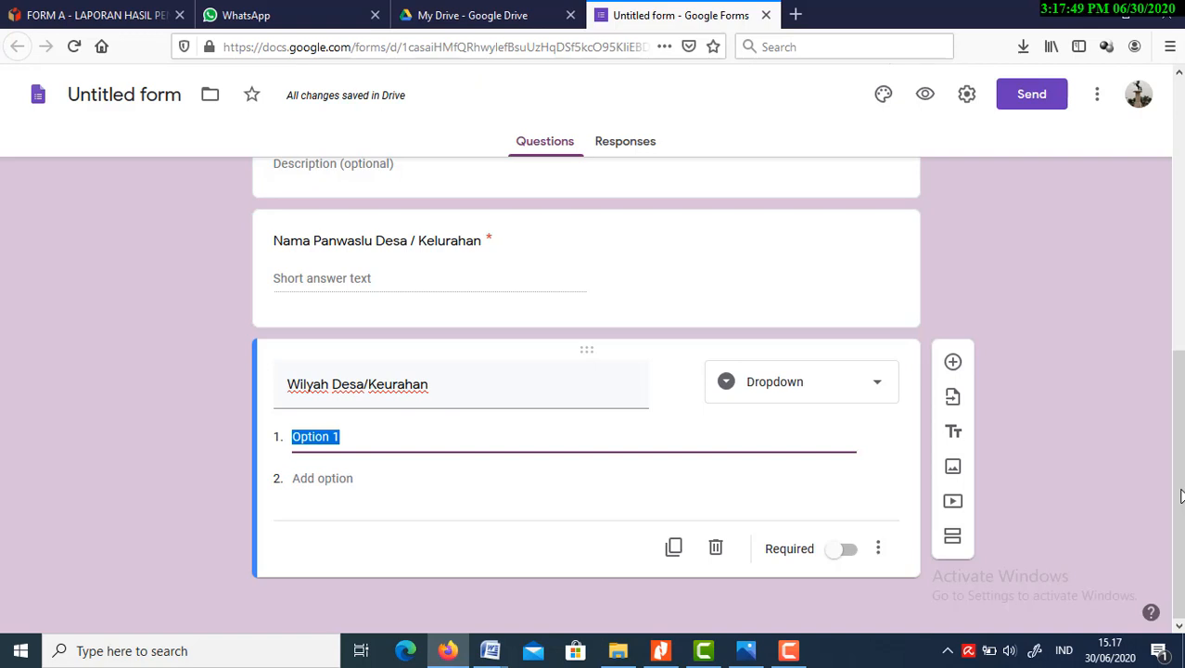
type("C")
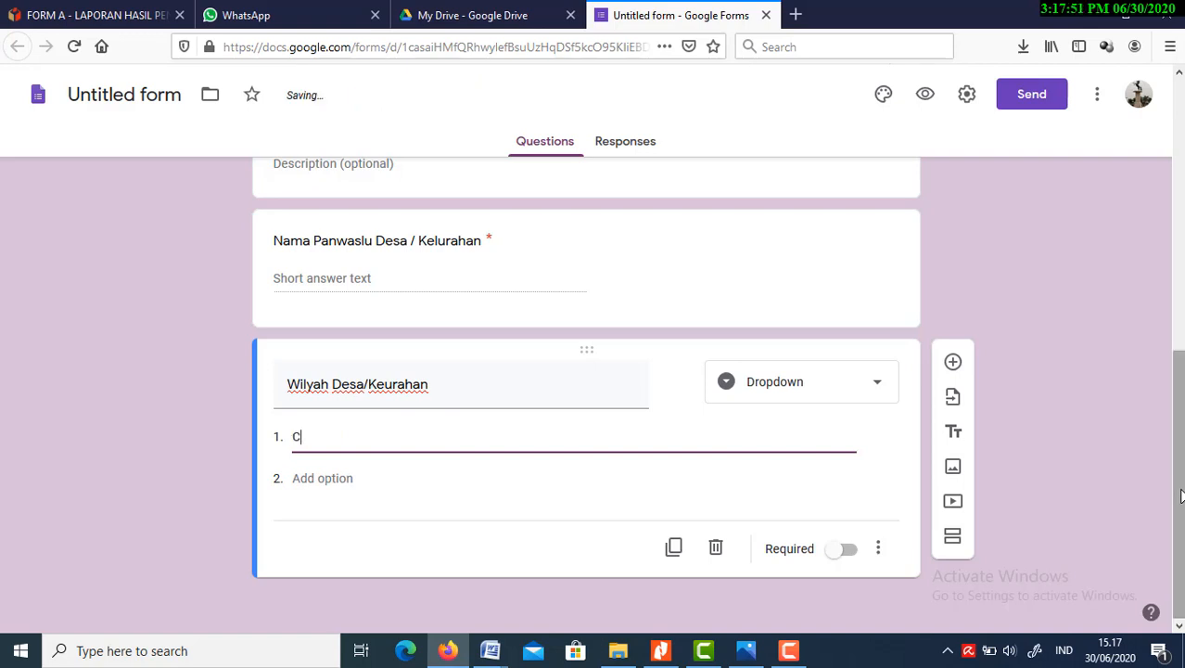
type("epu")
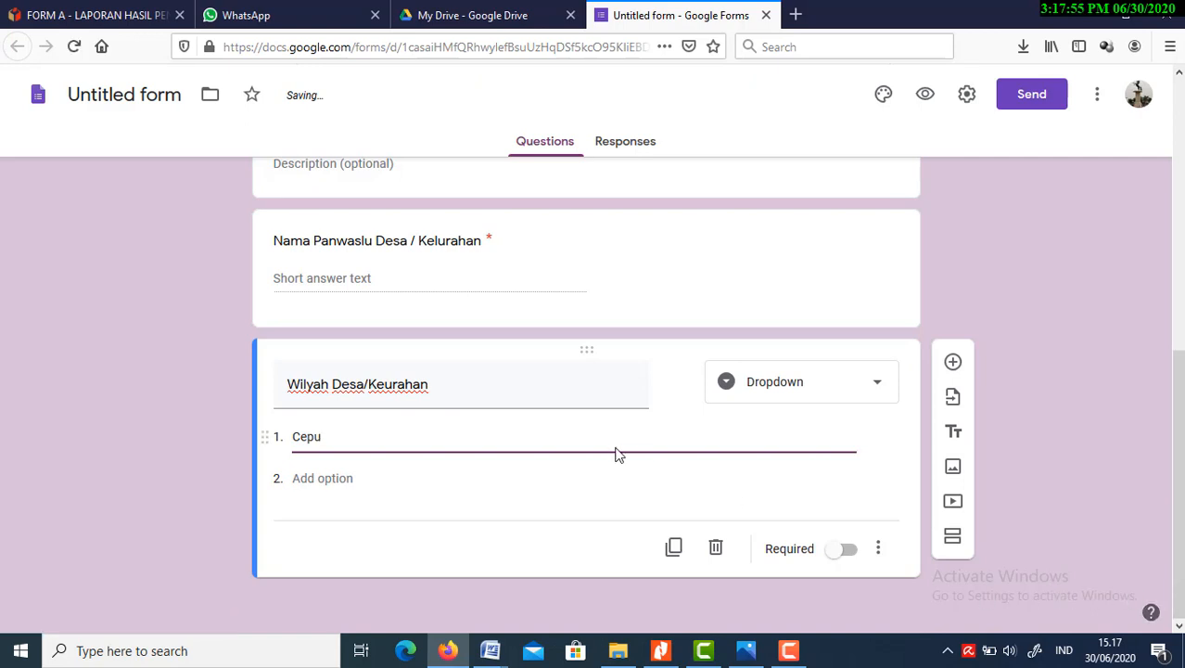
Add "Balun" and "Karangboyo" as the second and third options of the "Wilyah Desa/Keurahan" dropdown
left_click(573, 483)
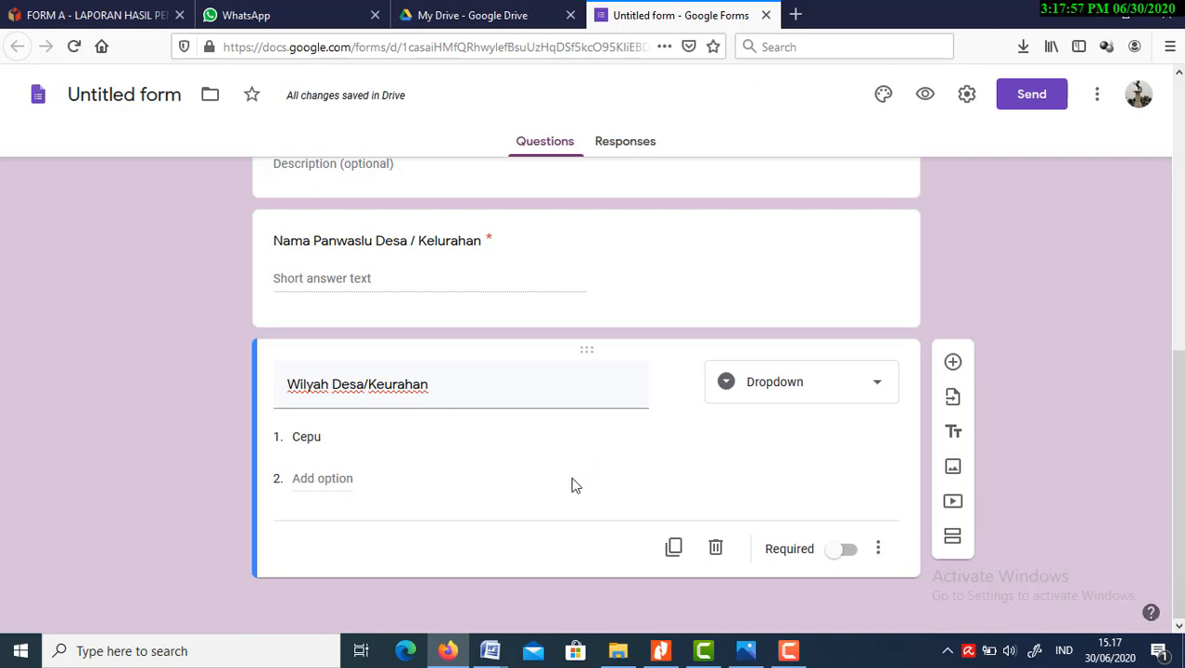
left_click(318, 478)
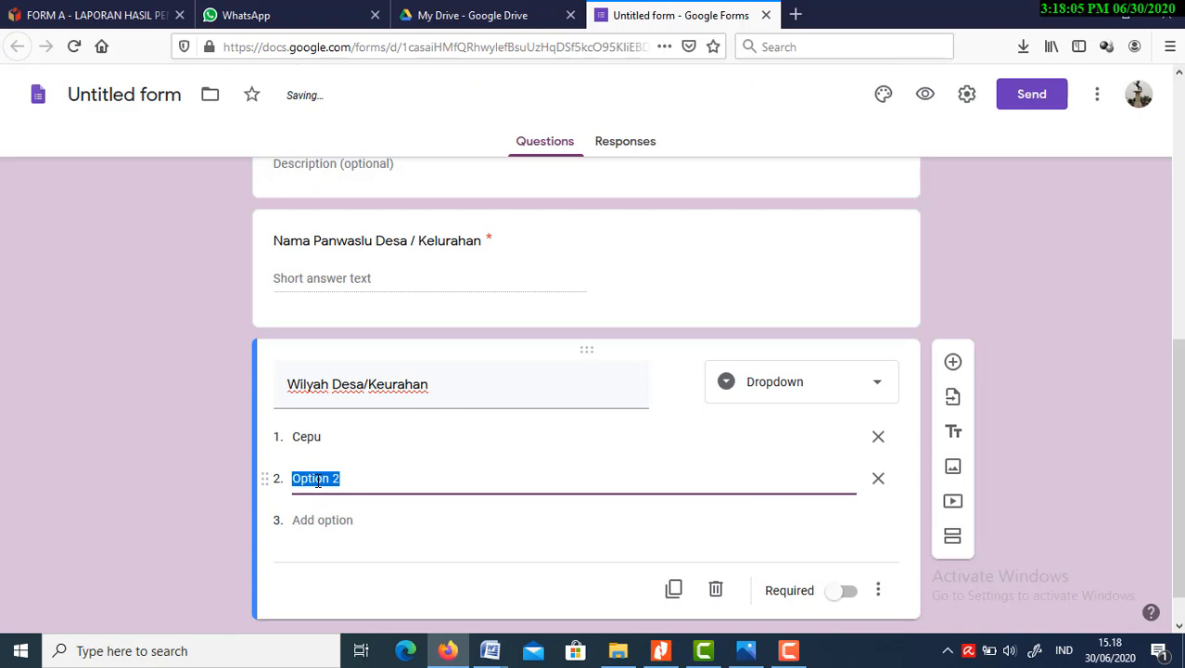
type("B")
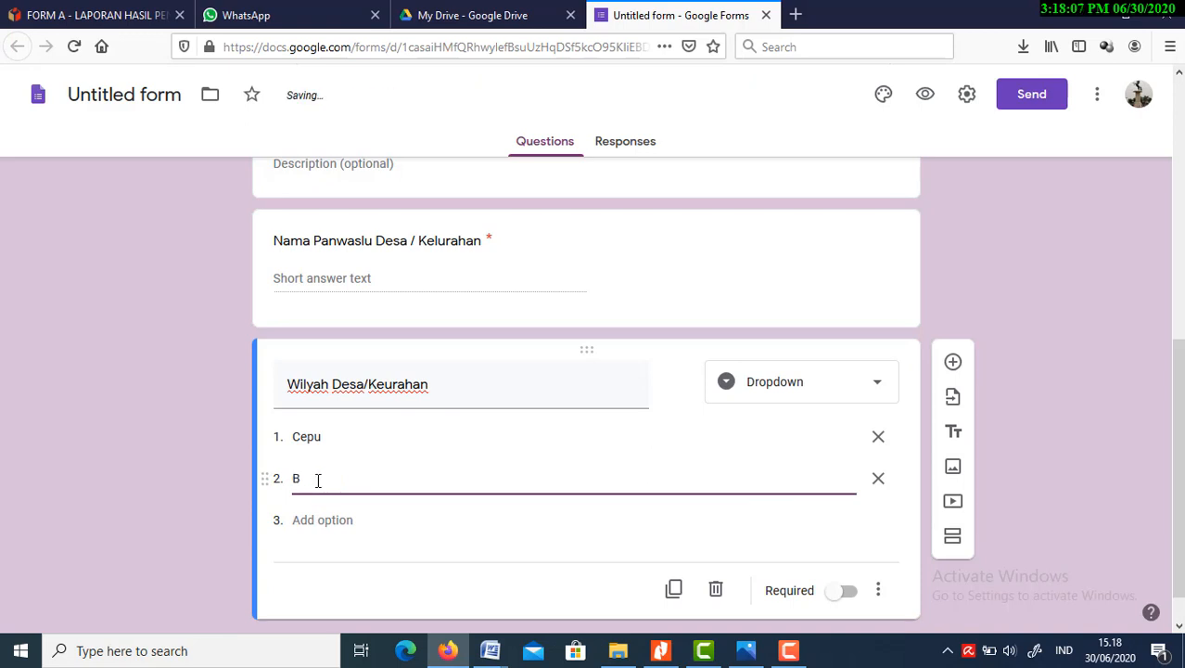
type("alun")
left_click(315, 520)
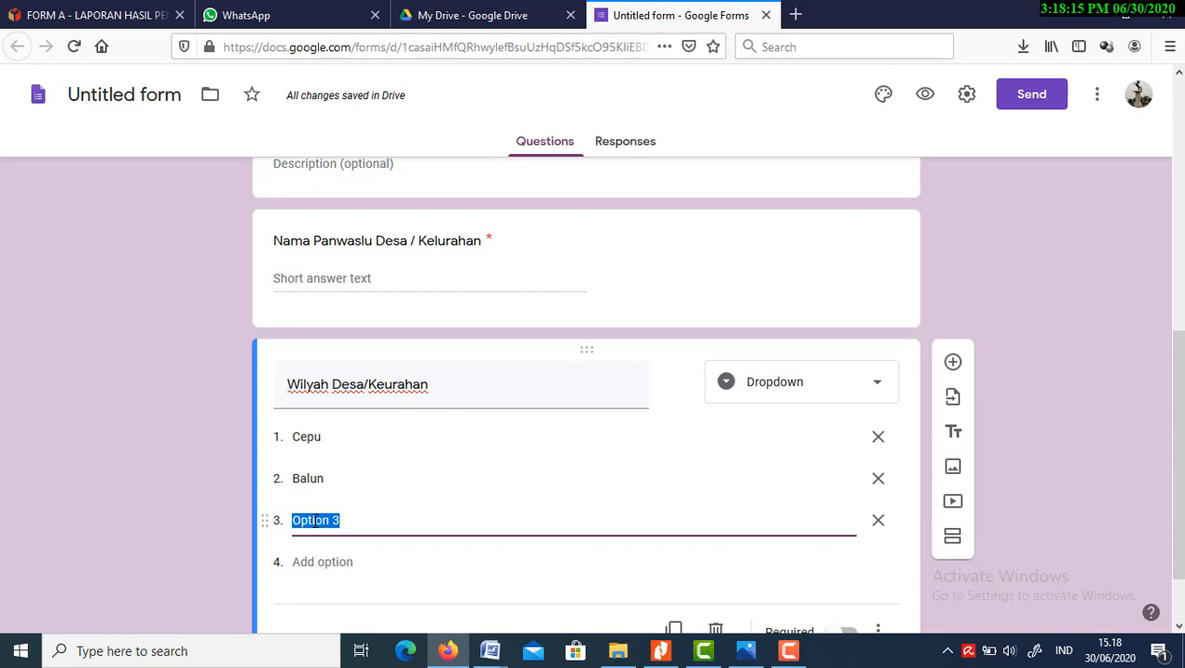
type("Kar")
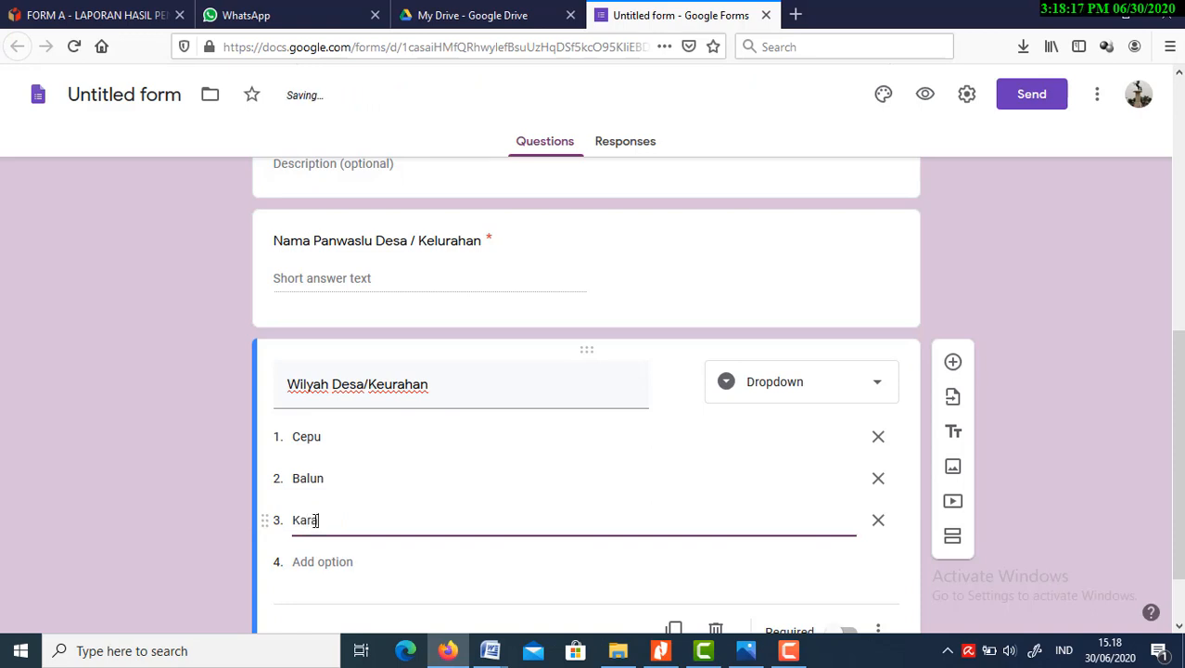
type("angboyo")
left_click(732, 561)
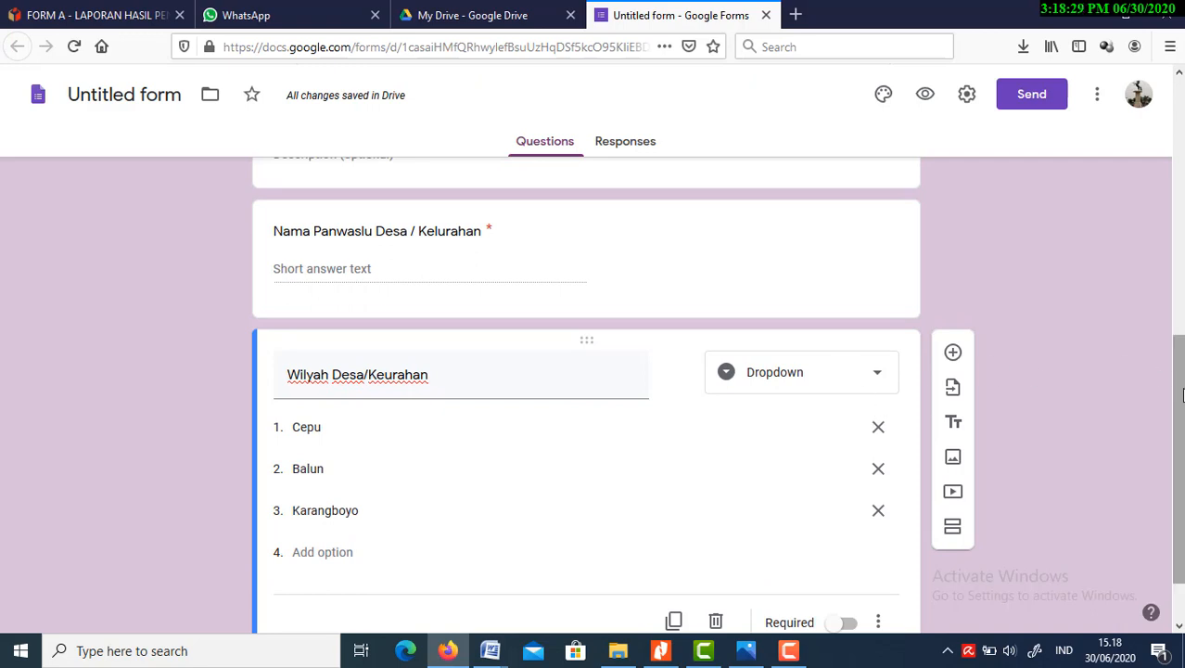
Make the "Wilyah Desa/Keurahan" question required
left_click_drag(1175, 341, 1177, 298)
scroll(1177, 299, "down", 2)
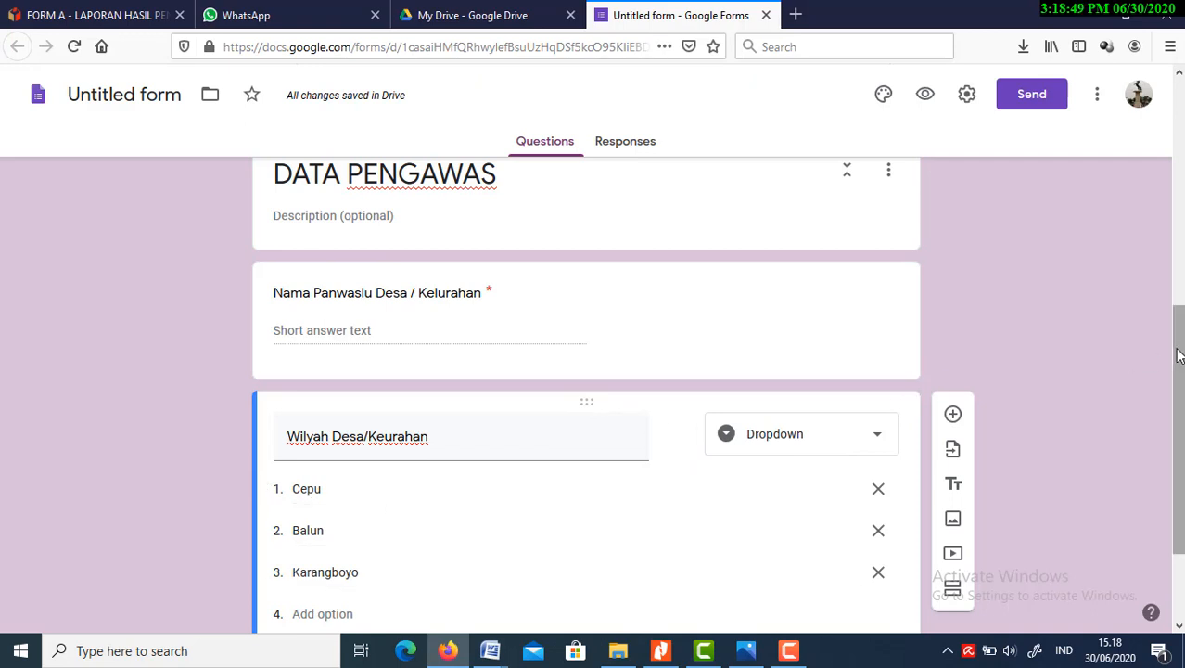
left_click_drag(1175, 359, 1183, 411)
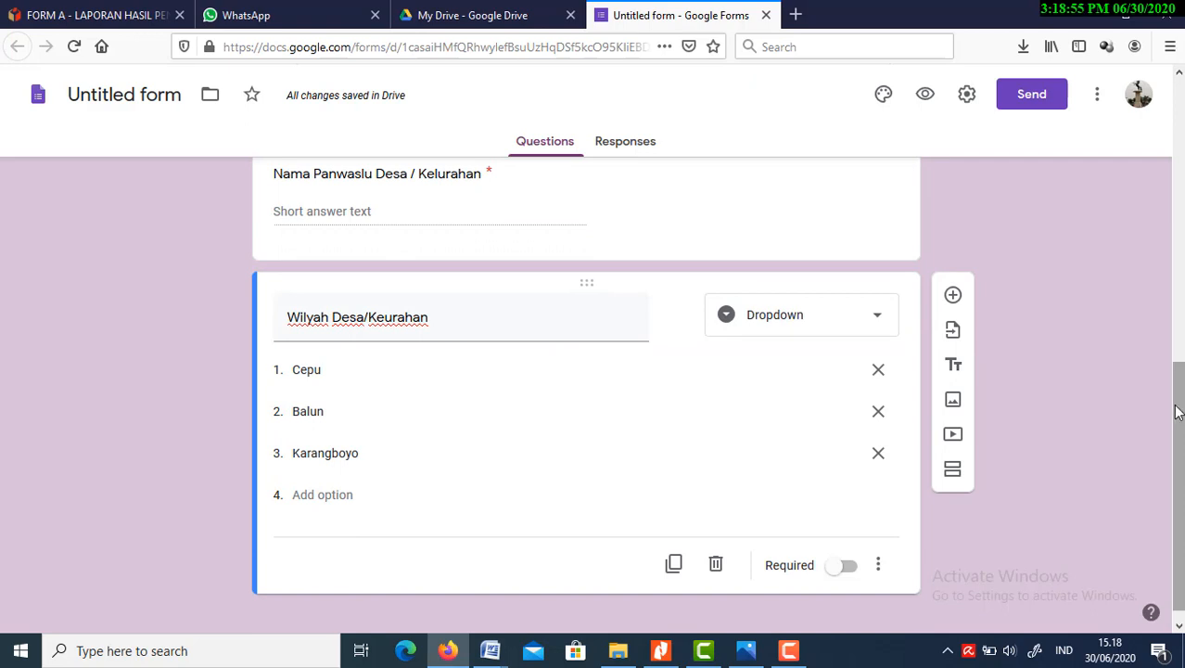
left_click_drag(1177, 408, 1161, 448)
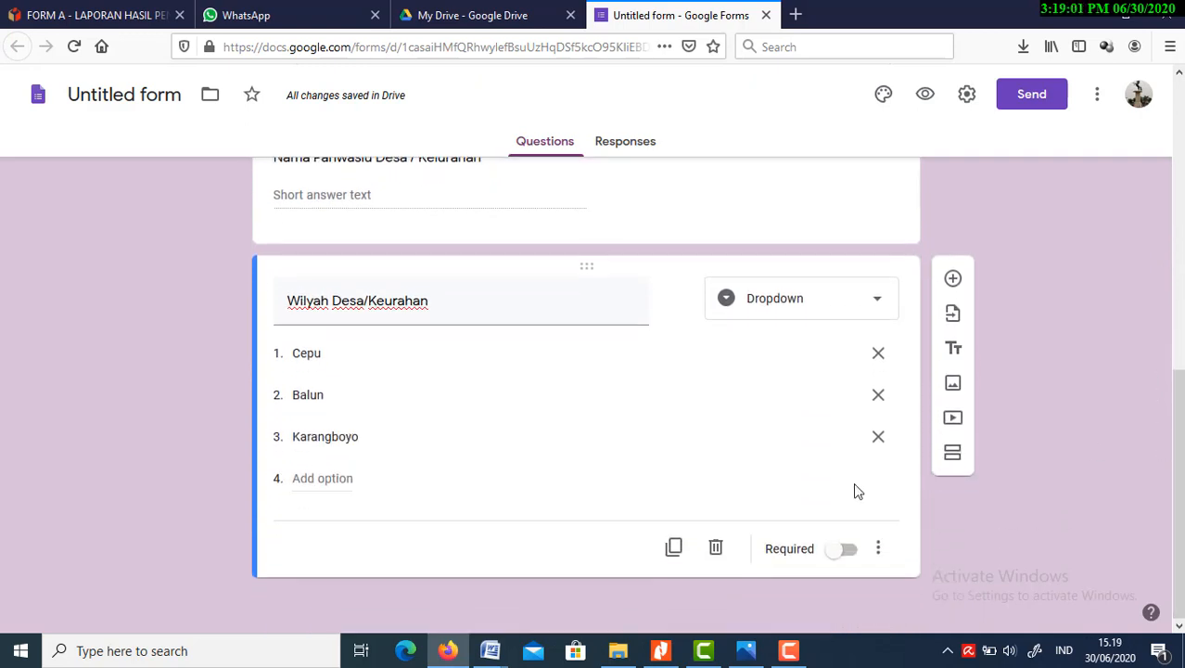
left_click(846, 551)
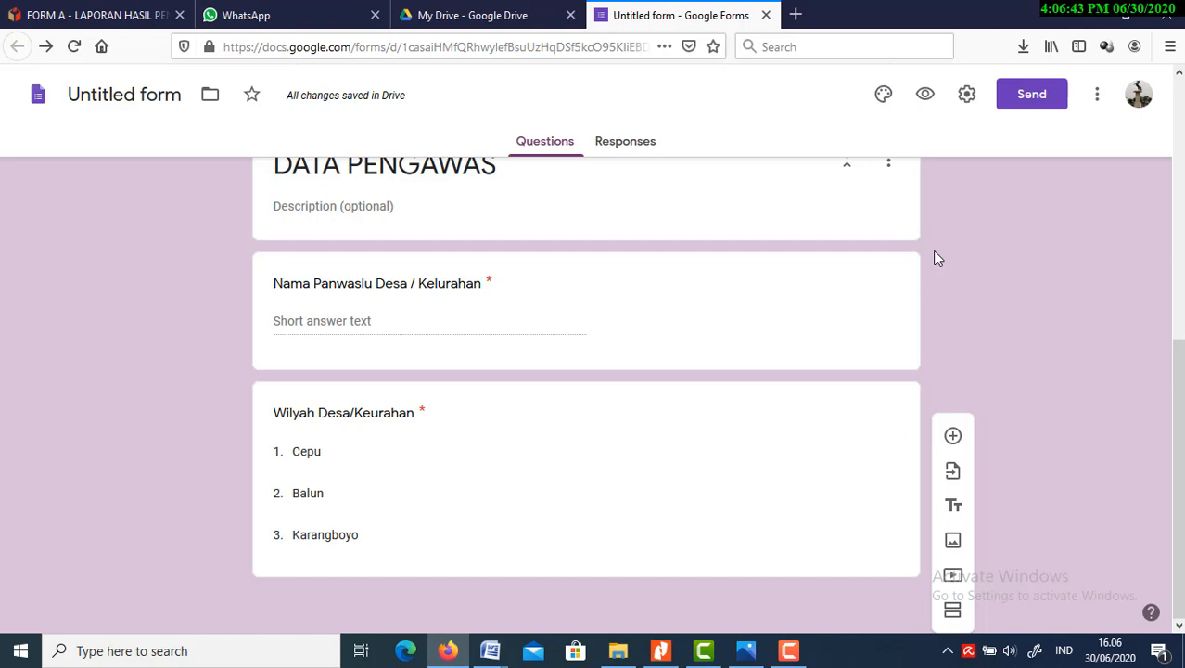
Preview the form, advance to the DATA PENGAWAS section and check the choices of the "Wilyah Desa/Keurahan" dropdown
left_click(928, 96)
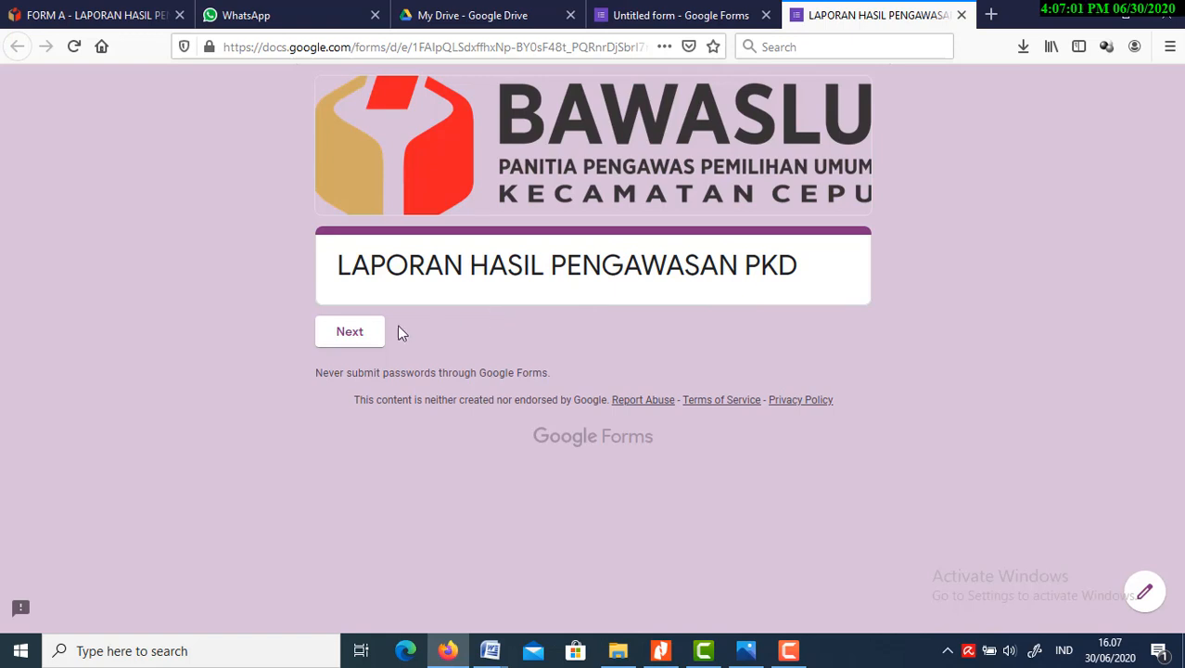
left_click(350, 335)
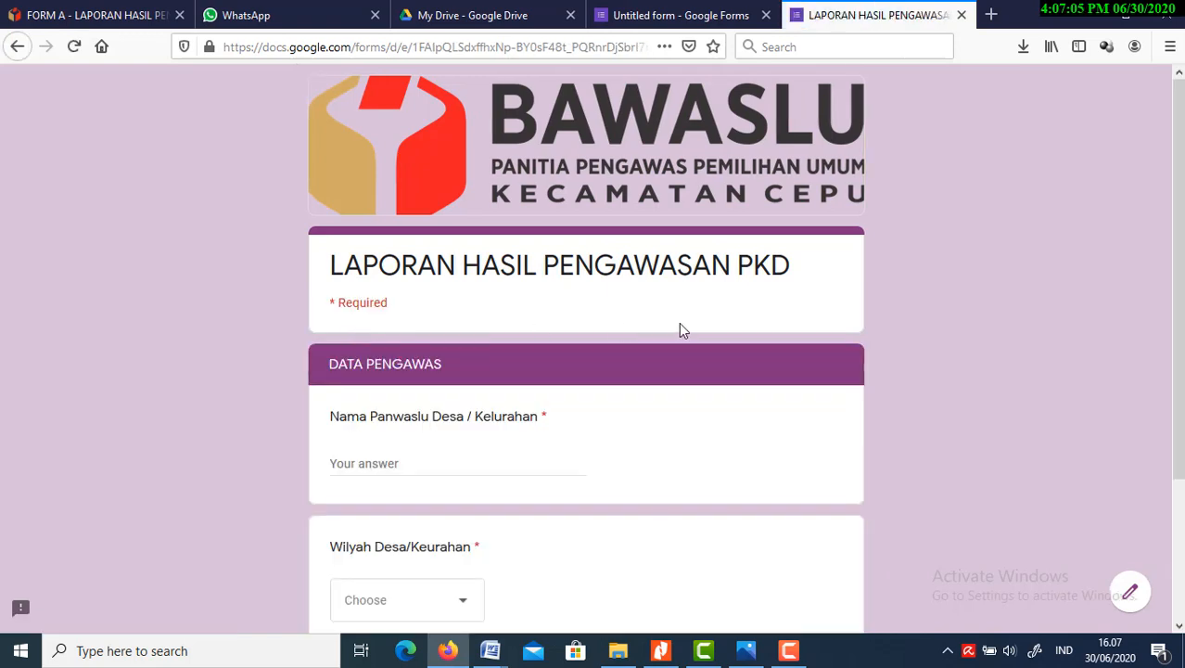
scroll(1120, 325, "down", 3)
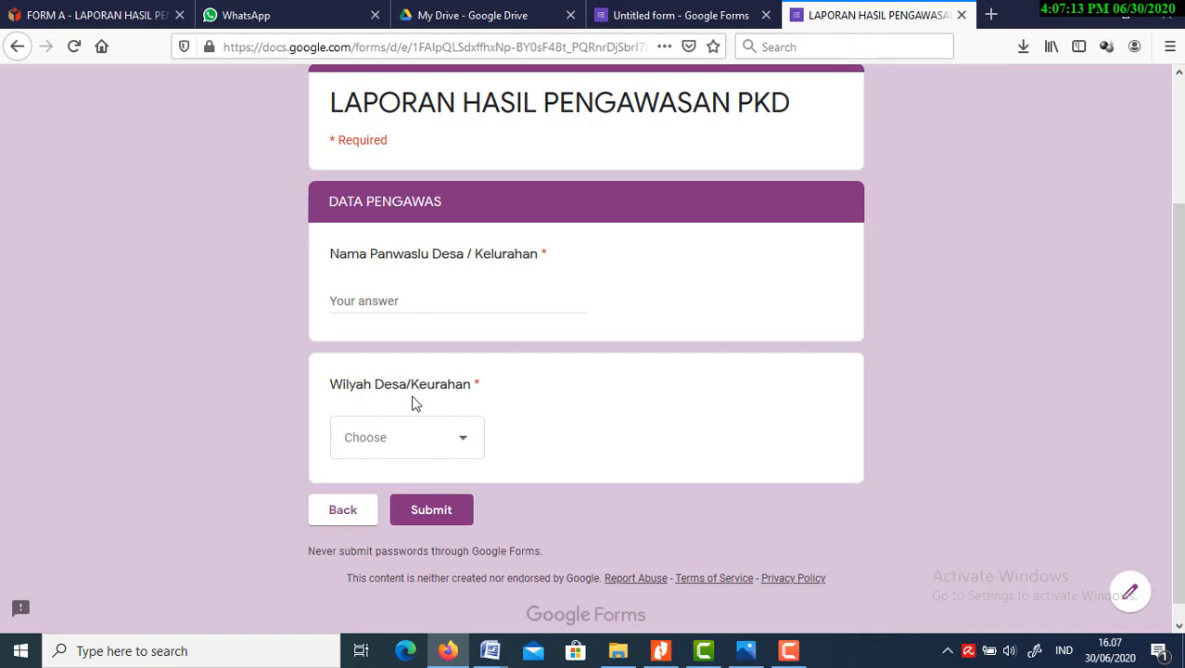
left_click(466, 450)
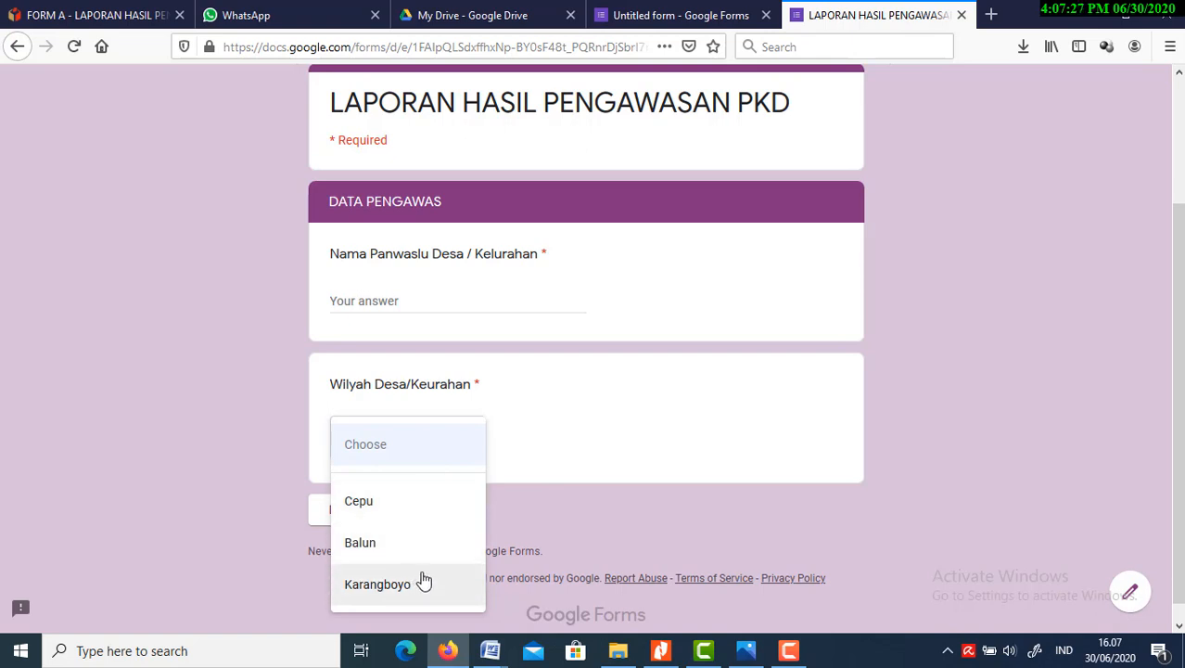
left_click(524, 445)
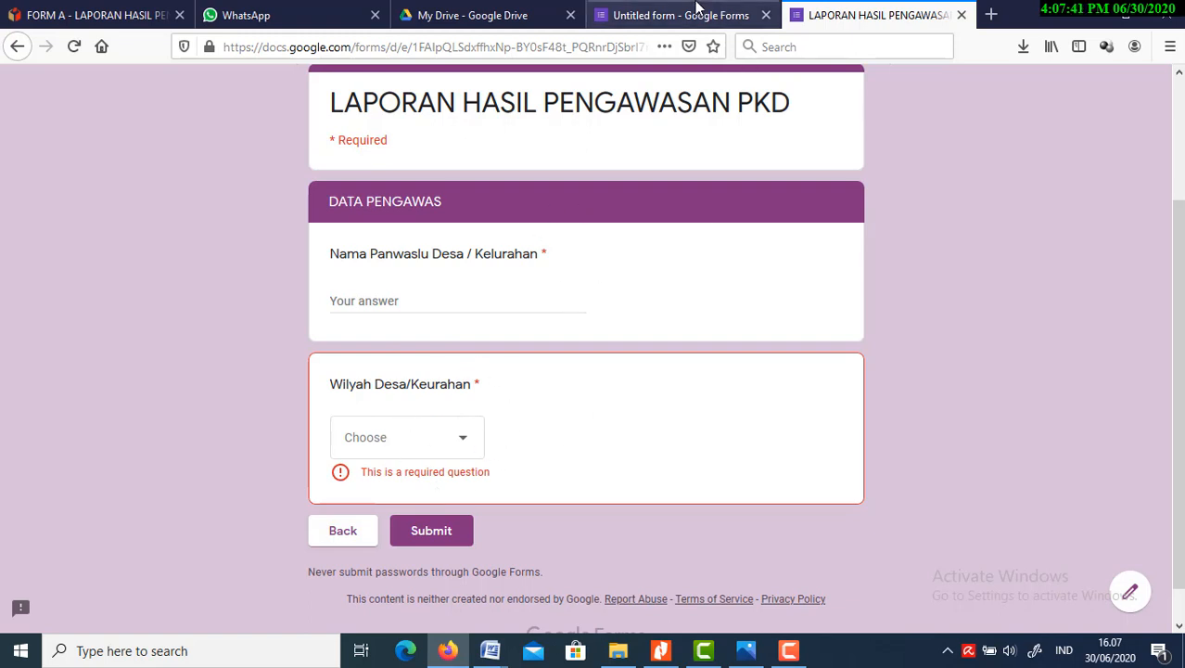
Return to the form editor and add a section after the "Wilyah Desa/Keurahan" question, titled "KEGIATAN PENGAWASAN"
left_click(687, 16)
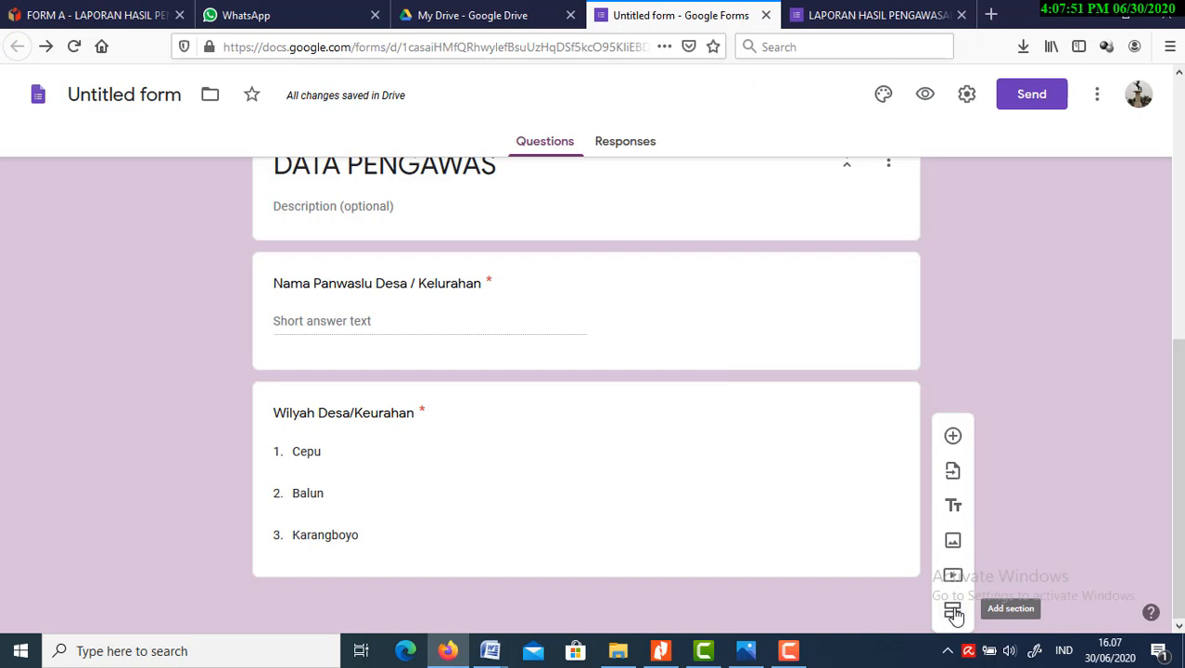
left_click(813, 534)
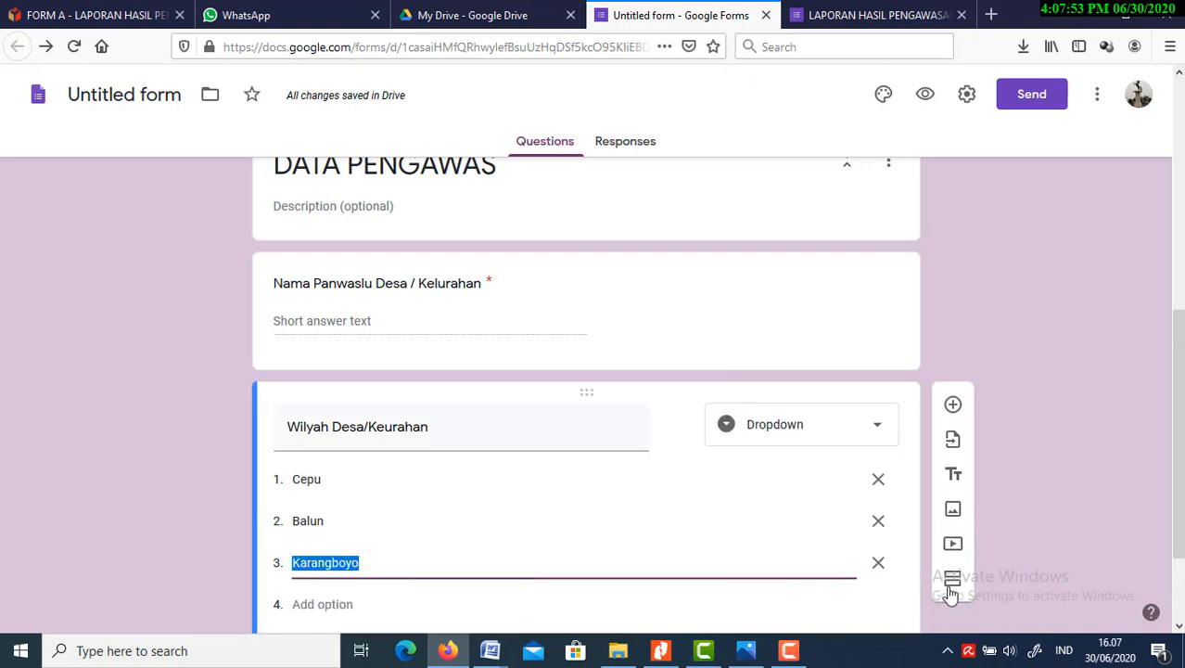
left_click(952, 582)
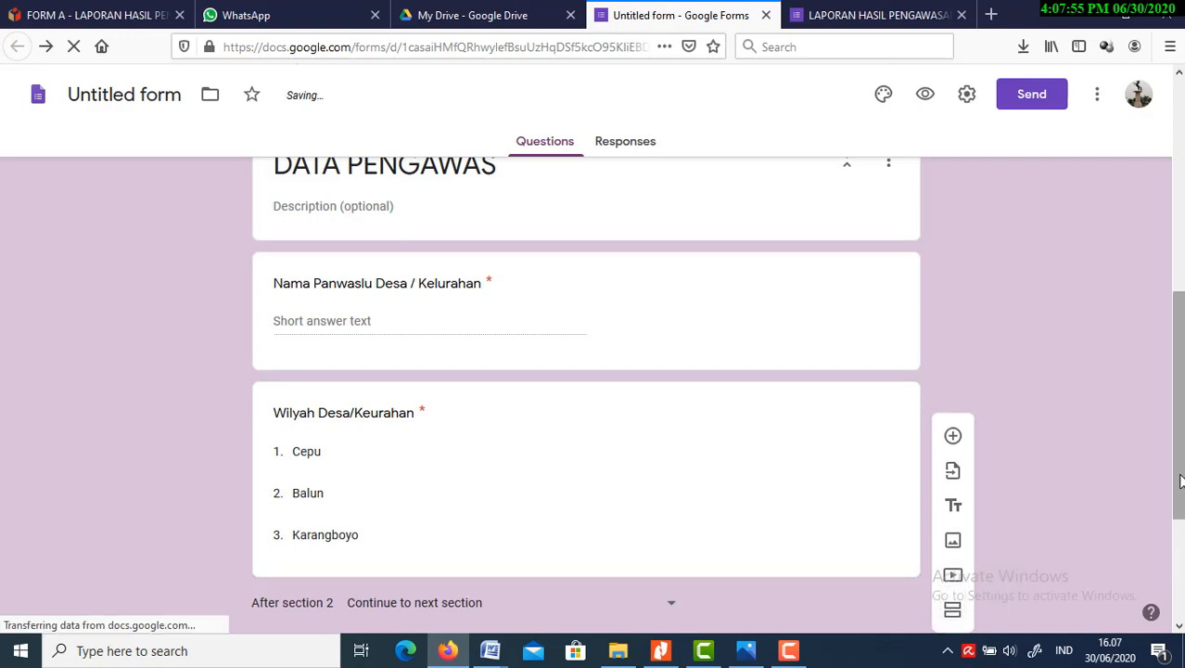
scroll(1178, 627, "down", 4)
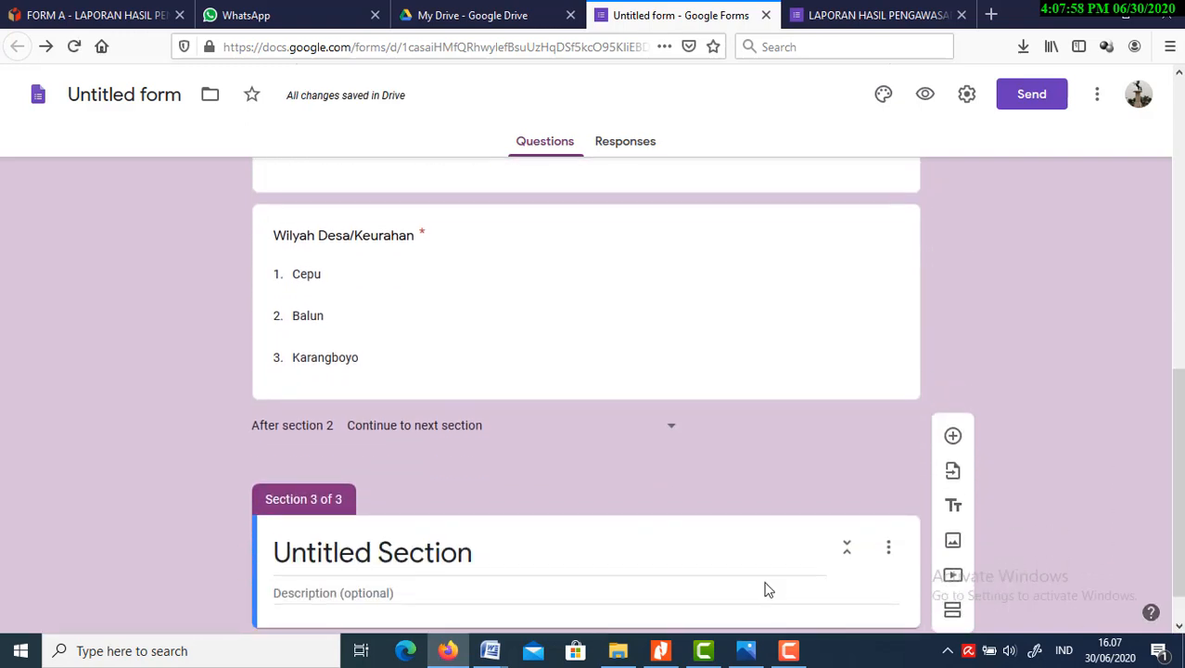
left_click(610, 559)
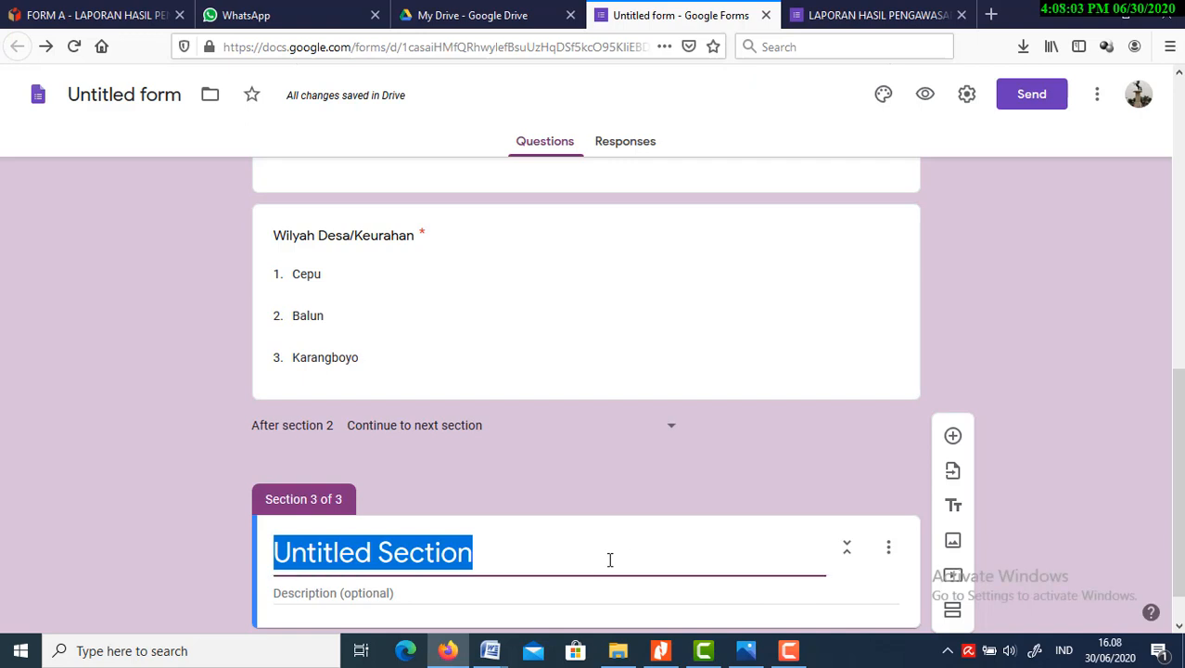
type("KEG")
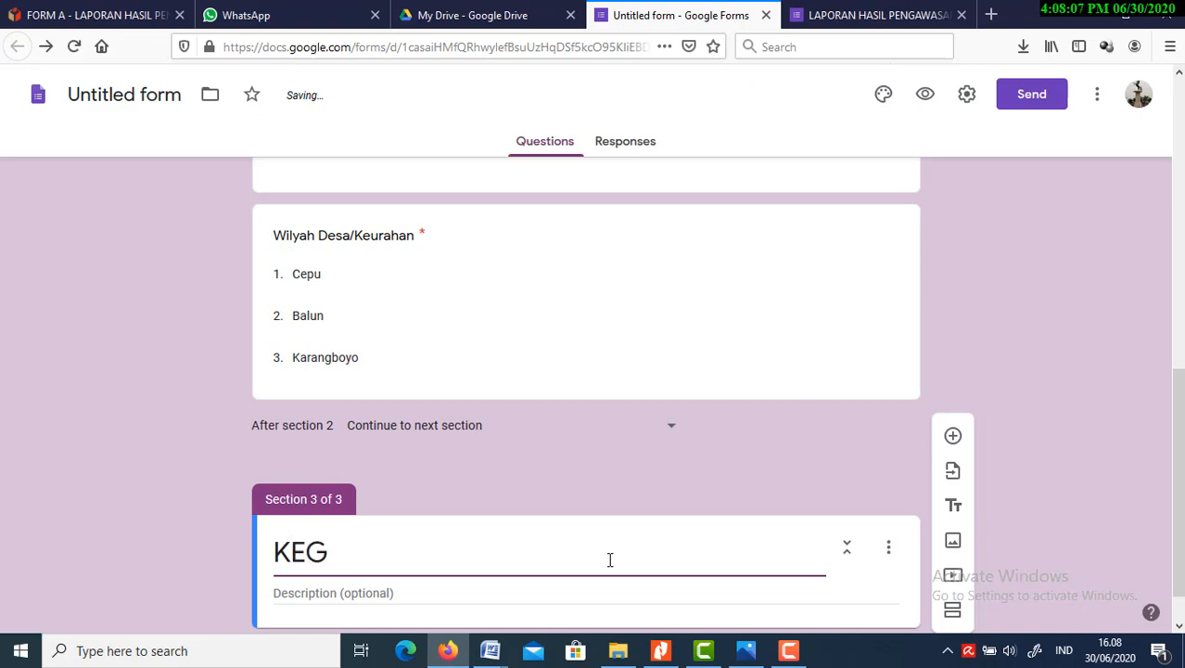
type("IATAN ")
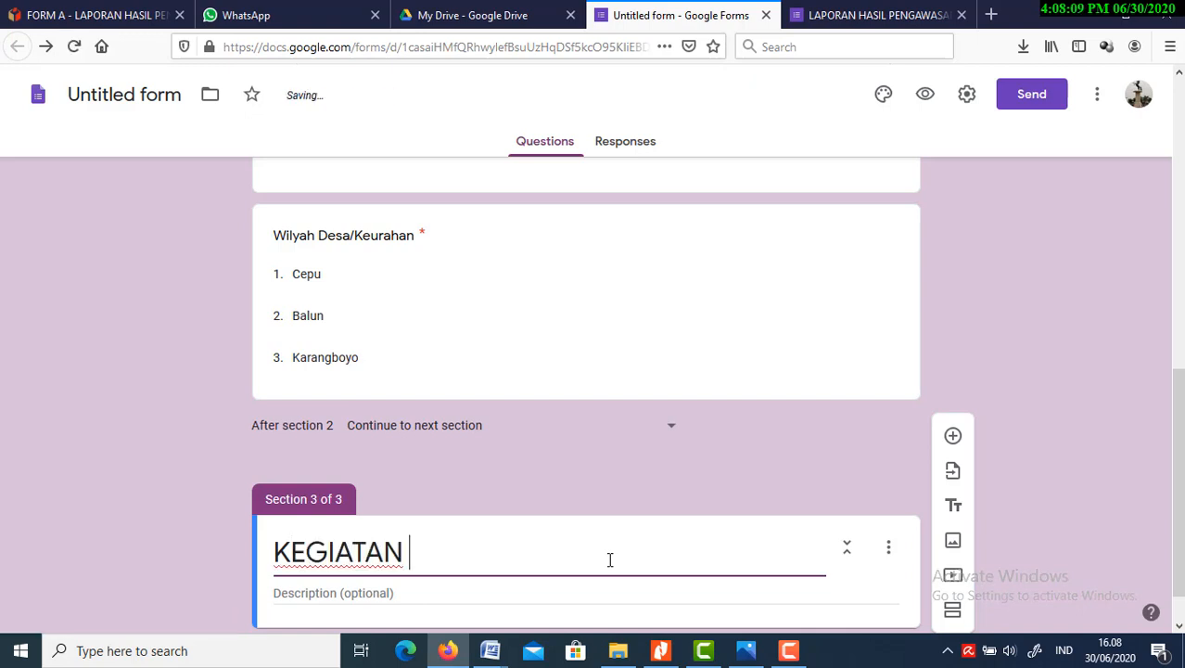
type("PENGAWA")
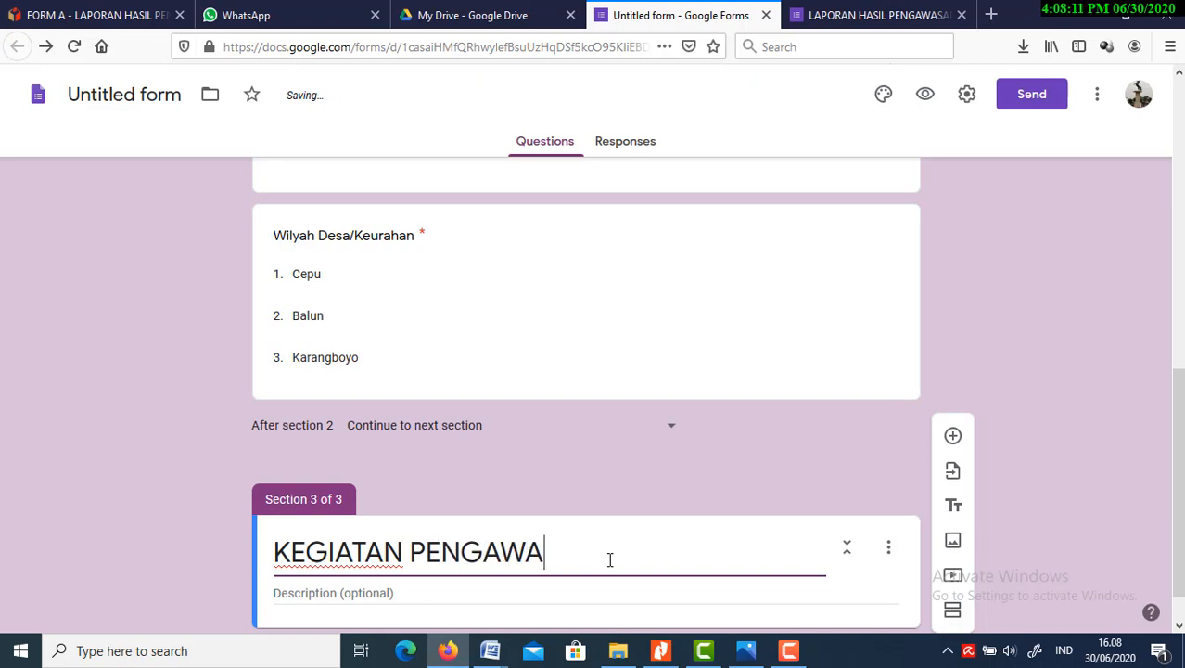
type("SAN")
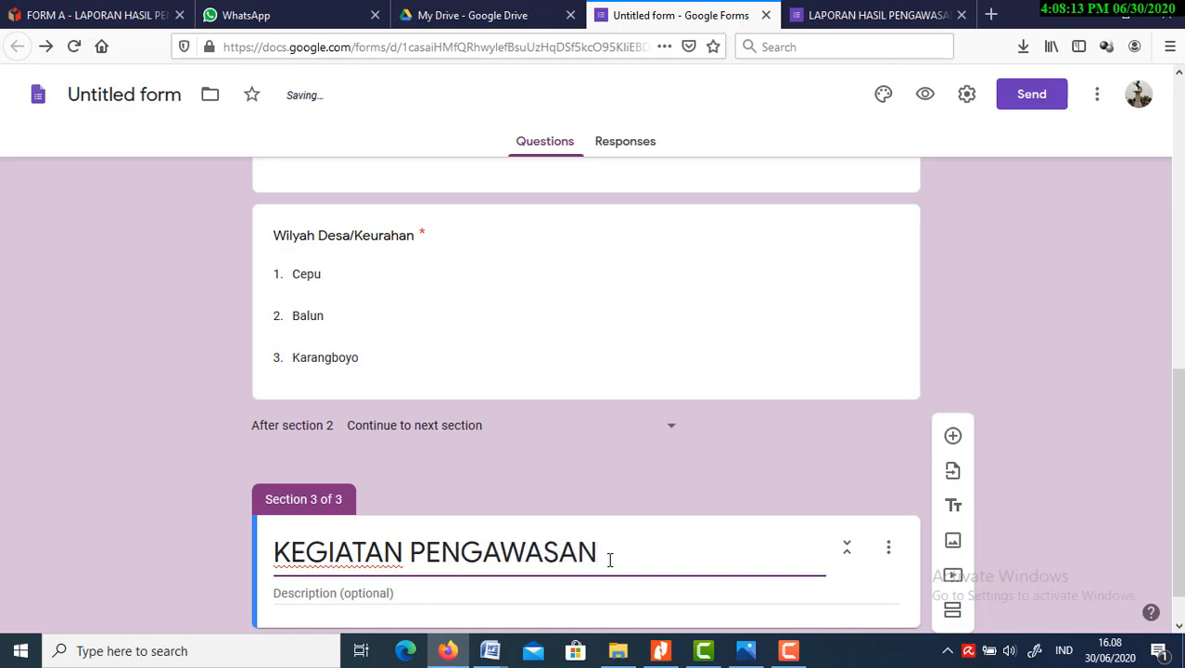
Add a new blank question to the KEGIATAN PENGAWASAN section
left_click(1178, 628)
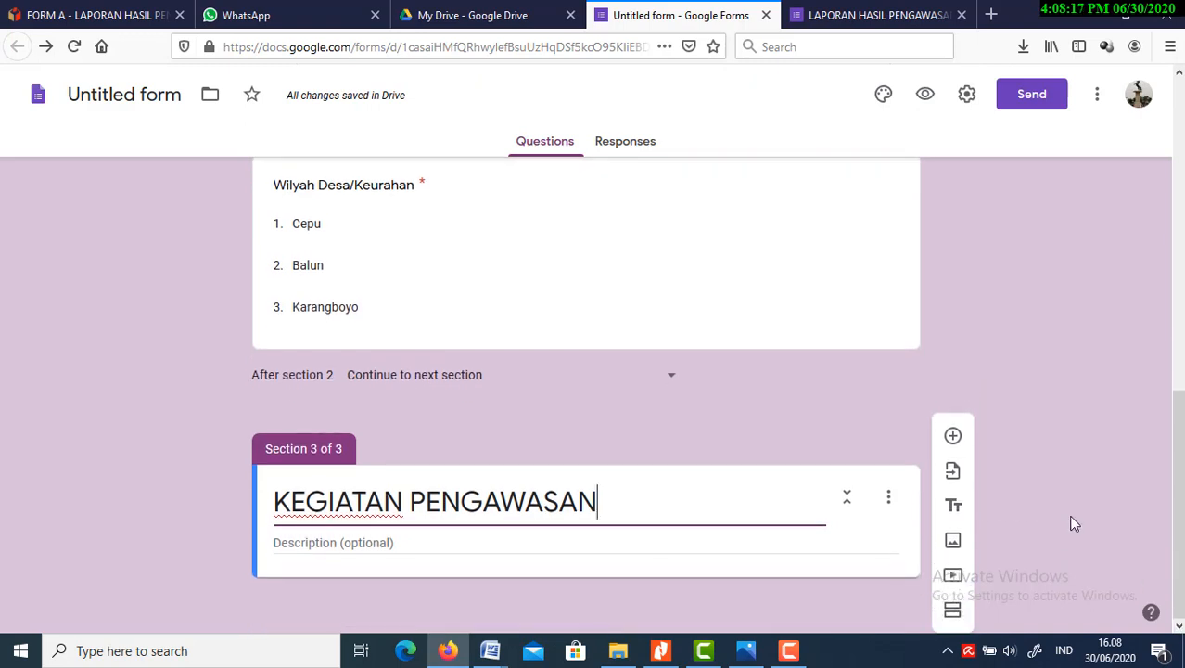
left_click(954, 443)
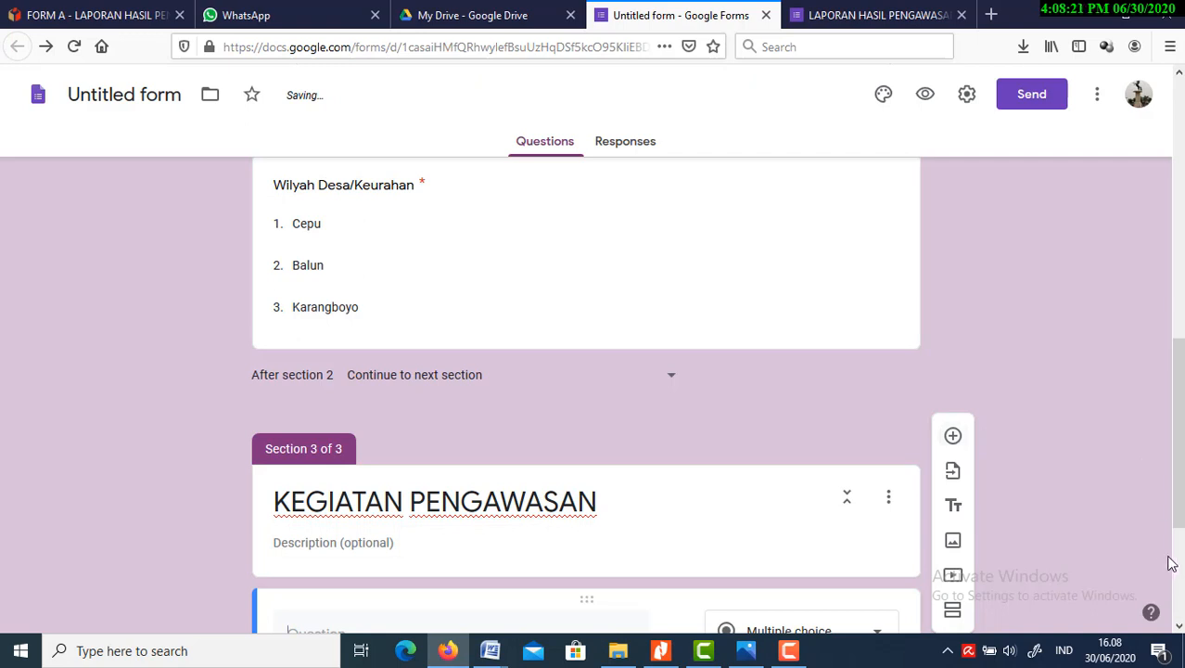
left_click(1179, 629)
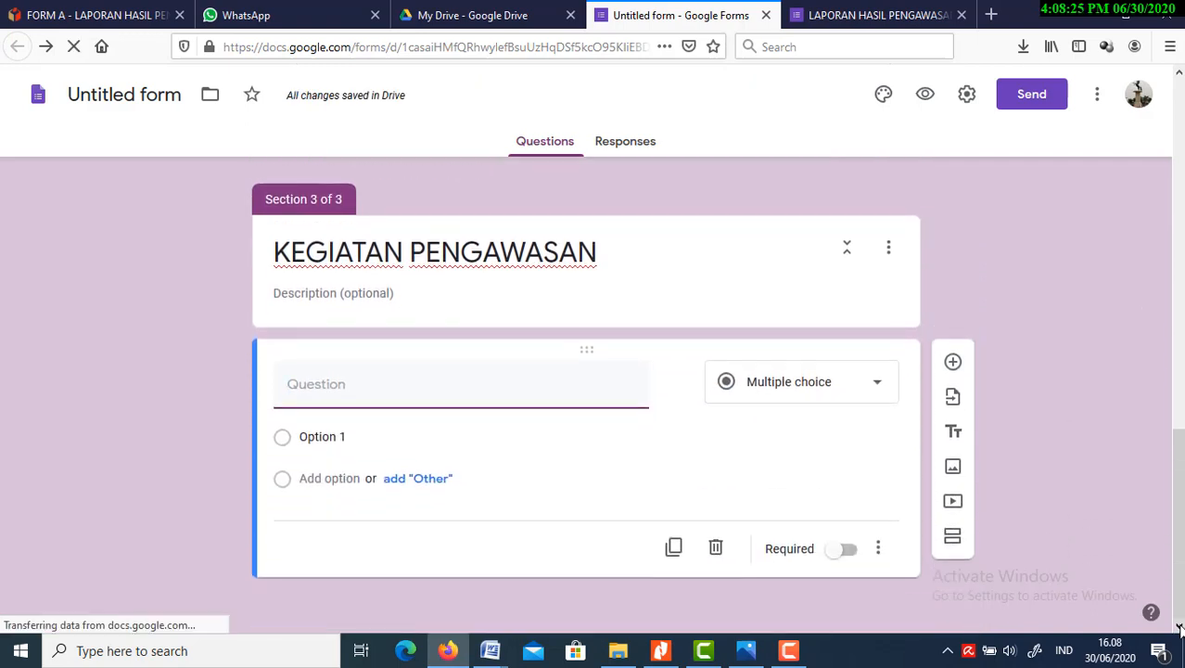
Title the blank question in the KEGIATAN PENGAWASAN section "Tahapan Yang Diawasi"
type("Taha")
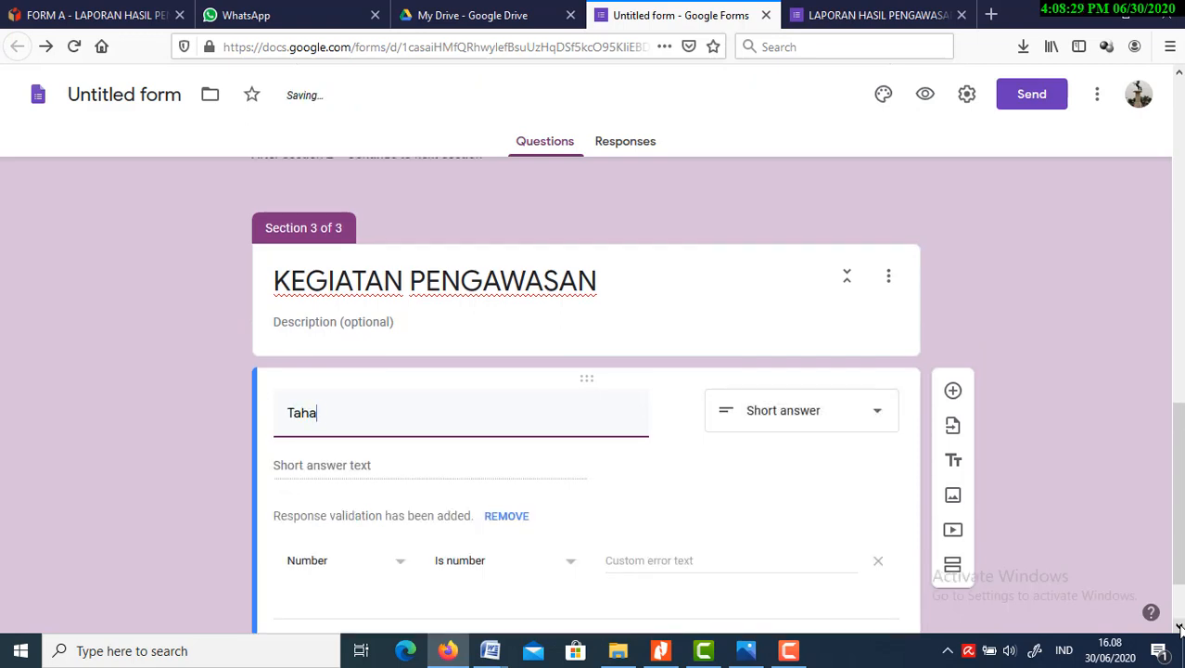
type("pan Y")
key("BackSpace")
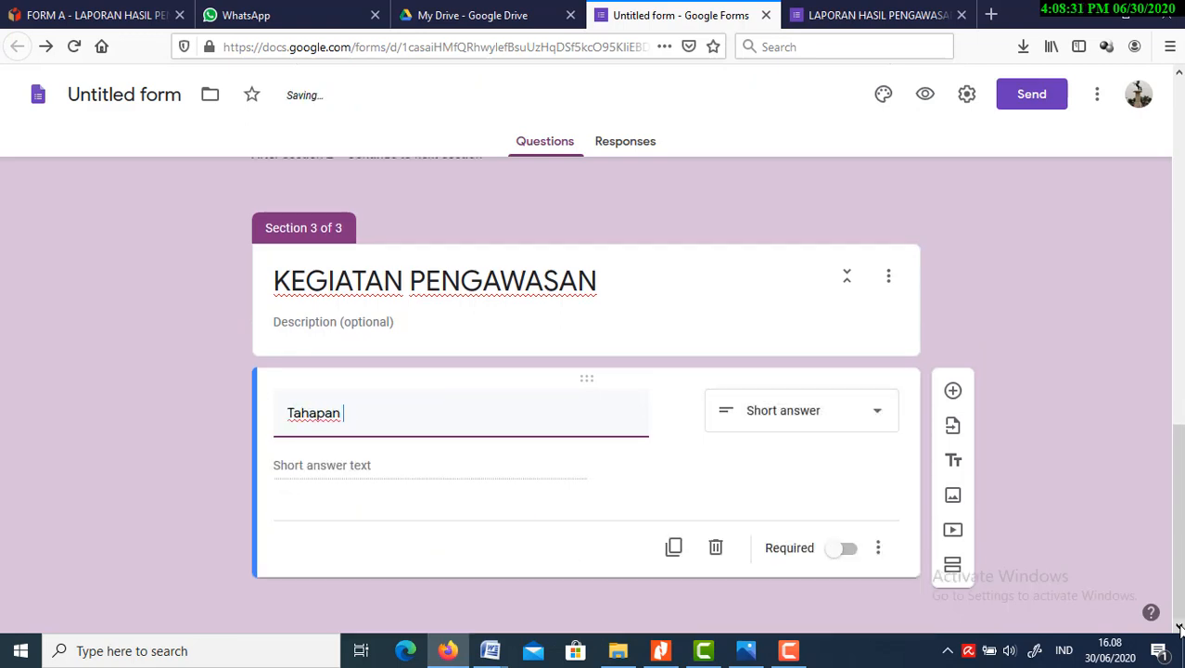
type("Y")
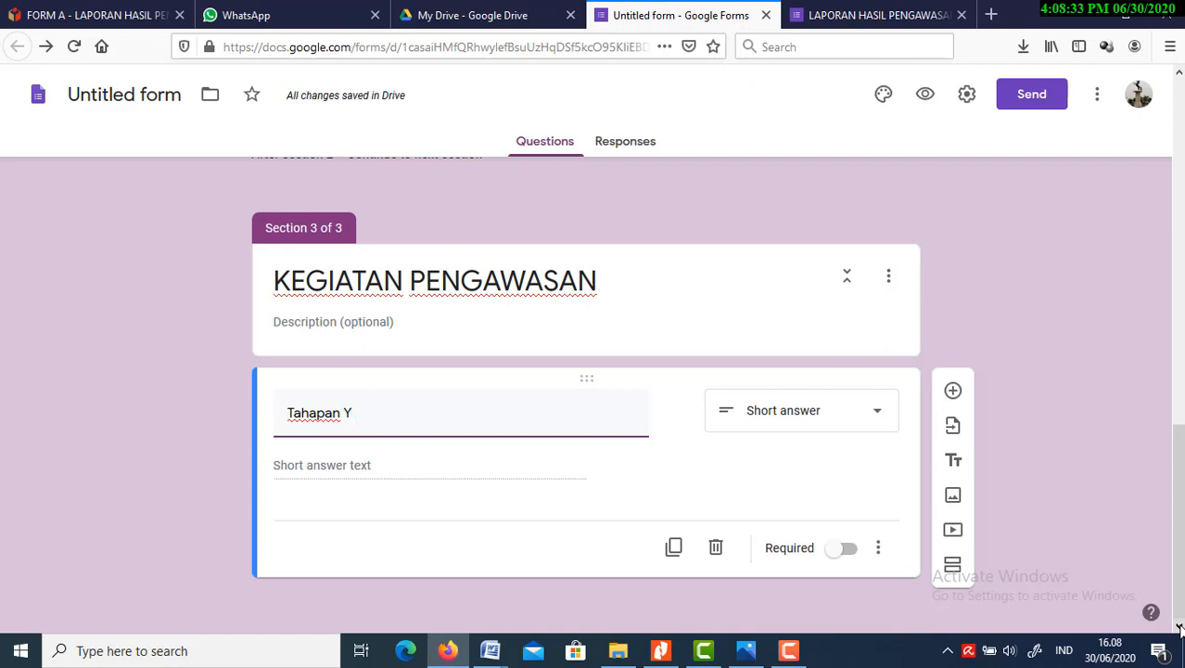
type("ang")
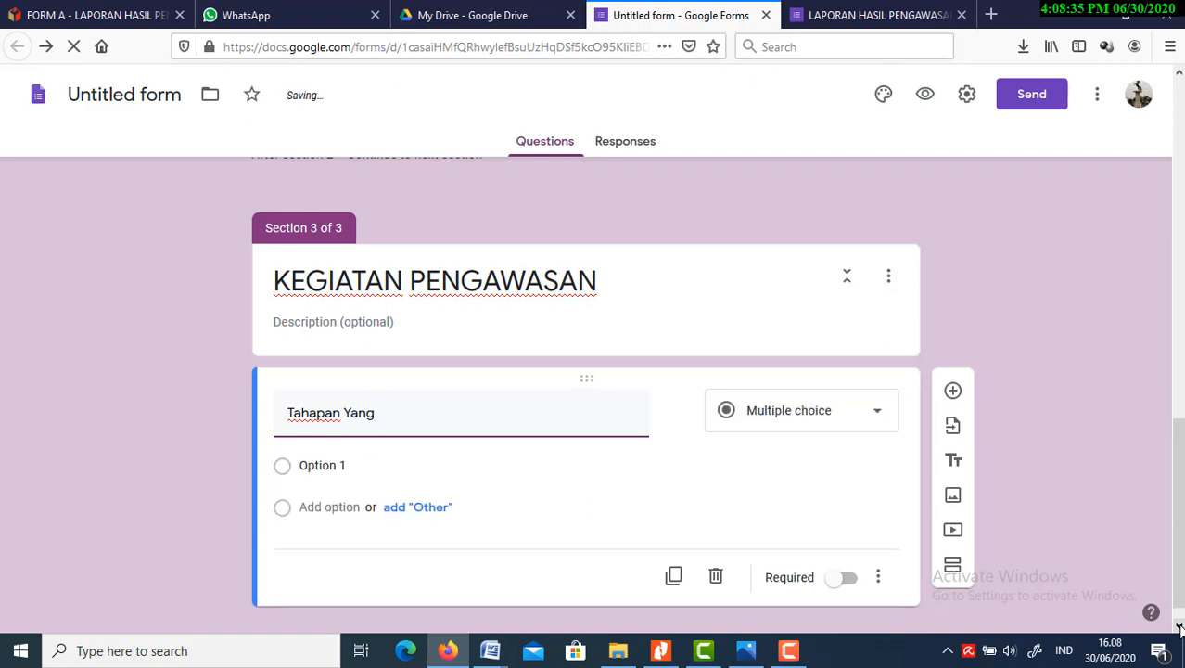
type(" Diawasi")
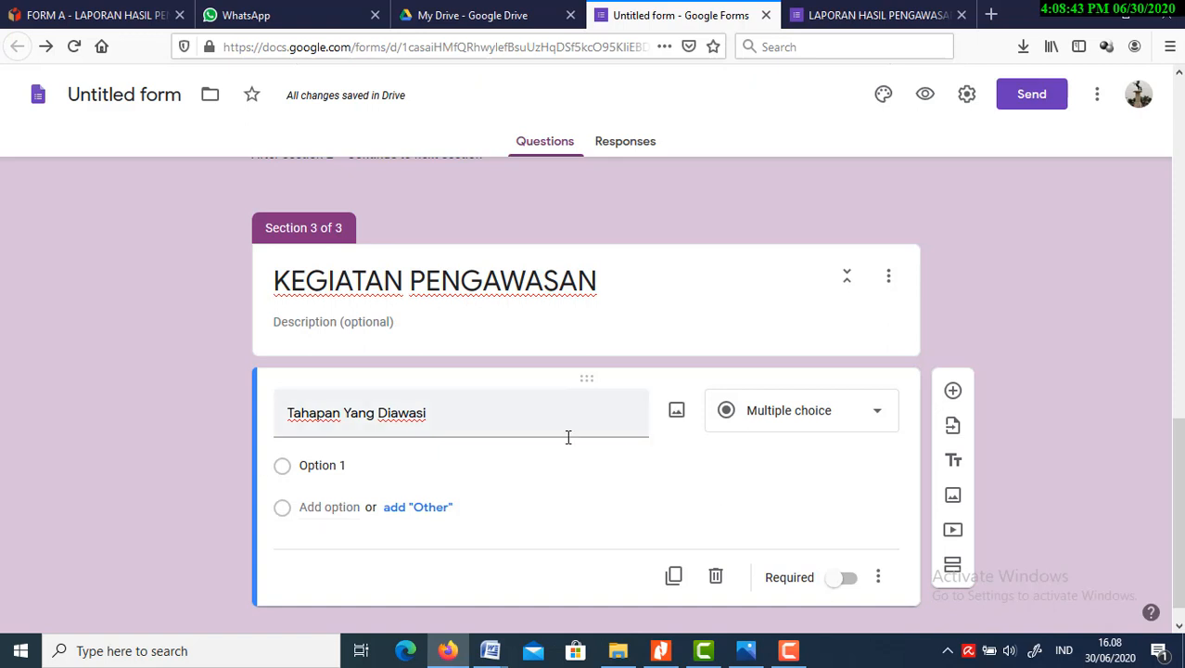
Set the "Tahapan Yang Diawasi" question to the Short answer type and make it required
left_click(885, 423)
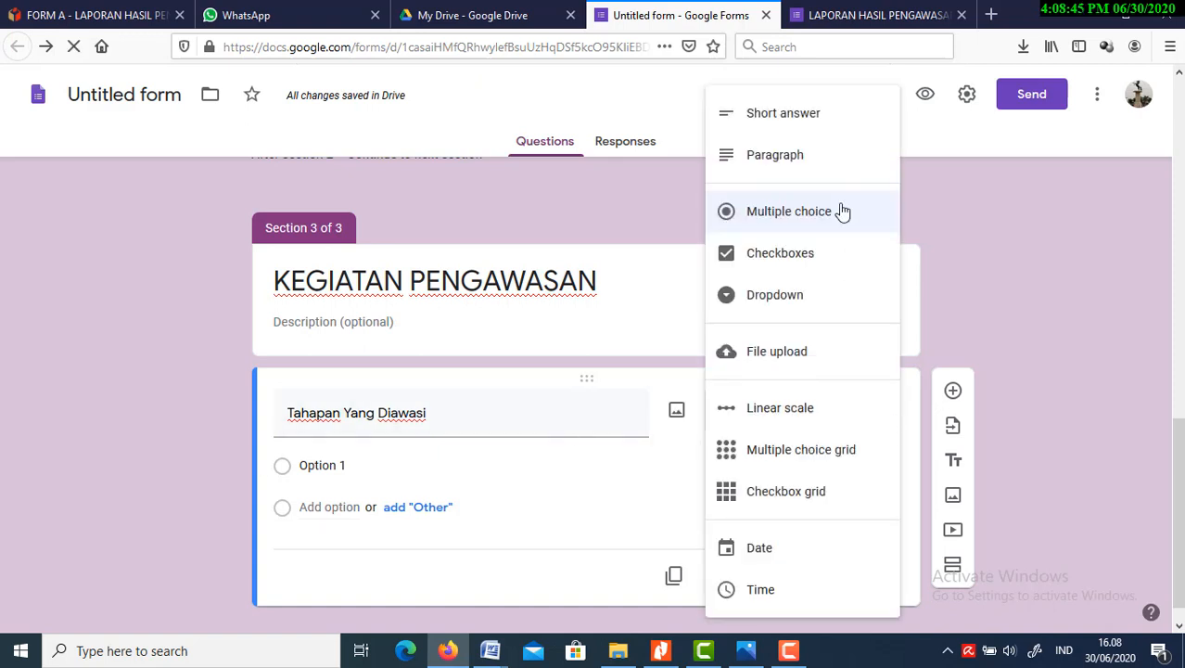
left_click(799, 115)
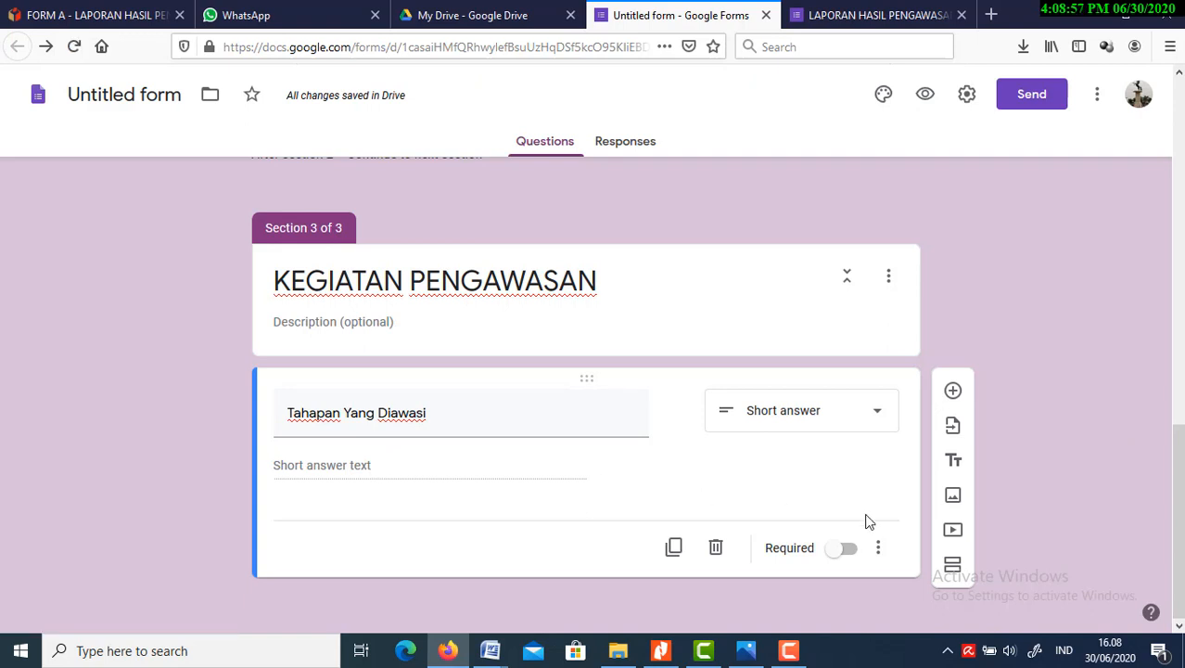
left_click(851, 553)
Add a question below "Tahapan Yang Diawasi" and title it "Bentuk Pengawasan"
left_click(954, 394)
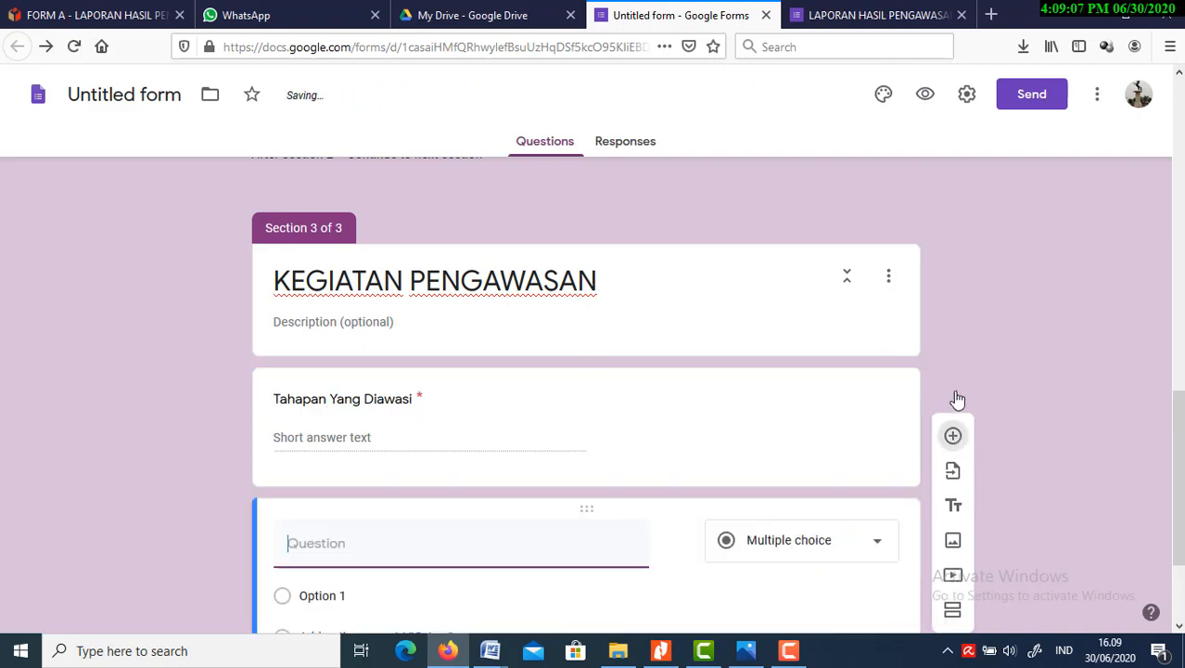
left_click(1179, 626)
left_click(1180, 627)
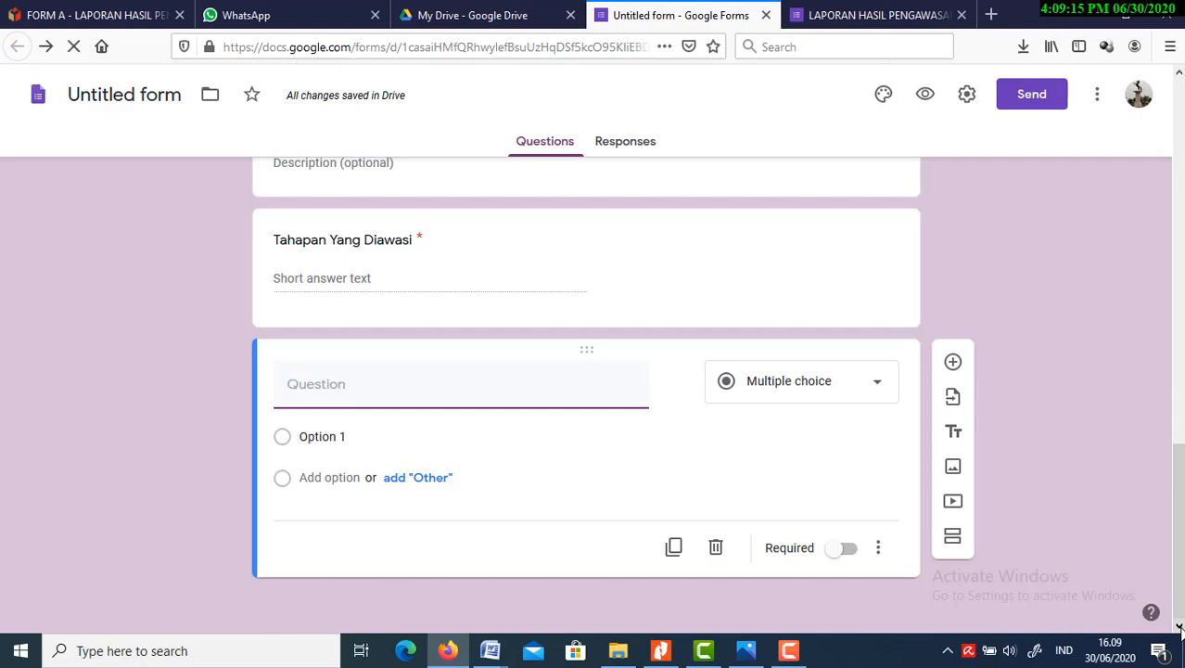
type("Ben")
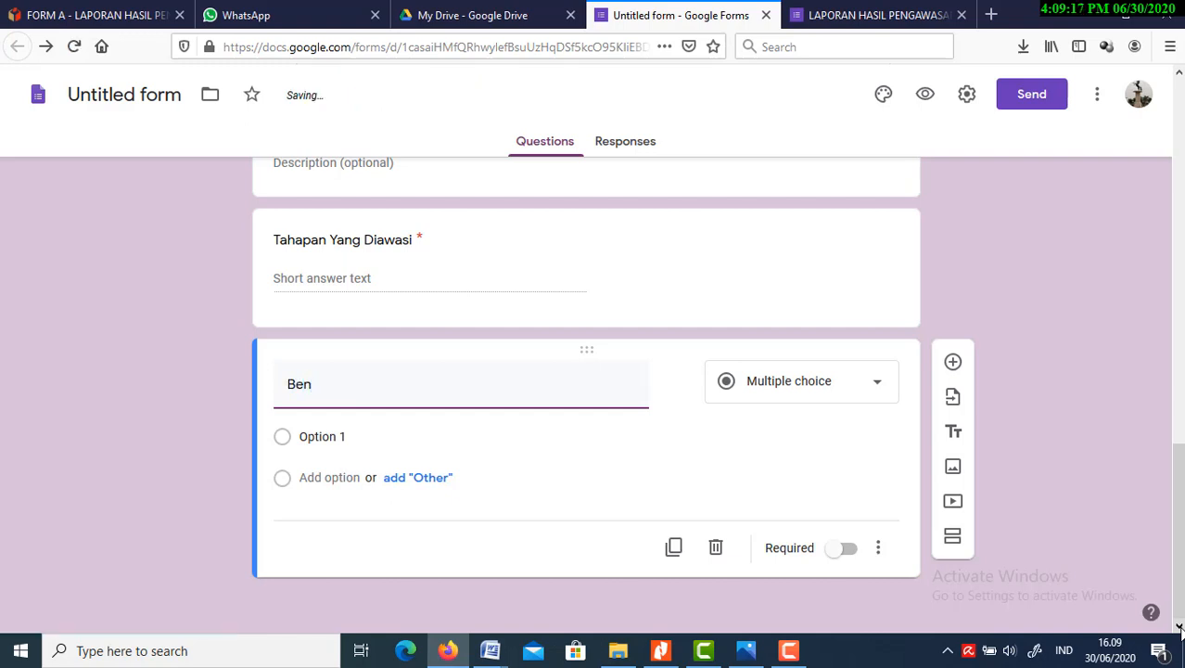
type("tuk Pengawasan")
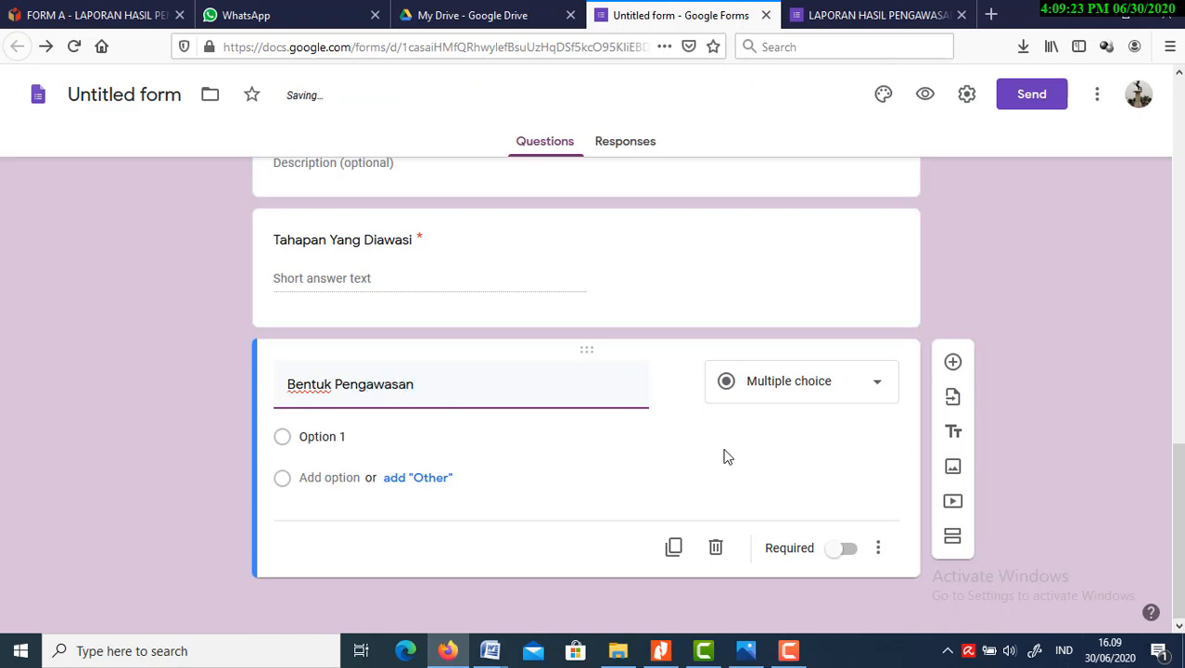
left_click(674, 485)
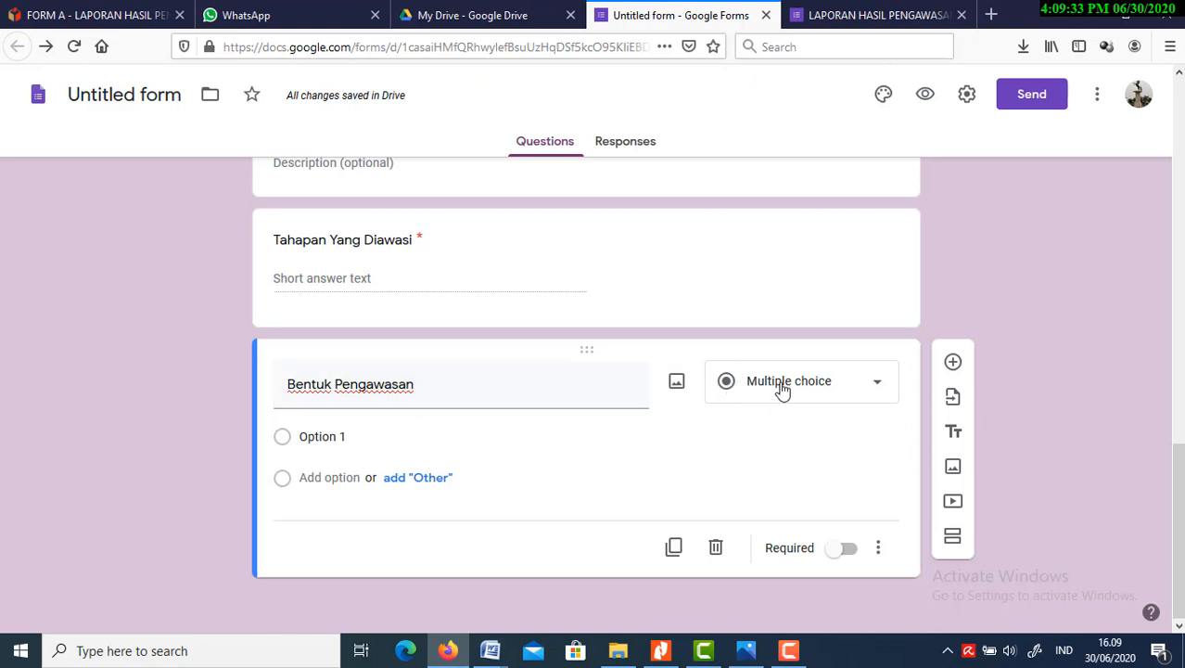
Give the "Bentuk Pengawasan" question the choices "Langsung" and "Tidak Langsung" and make it required
left_click(295, 442)
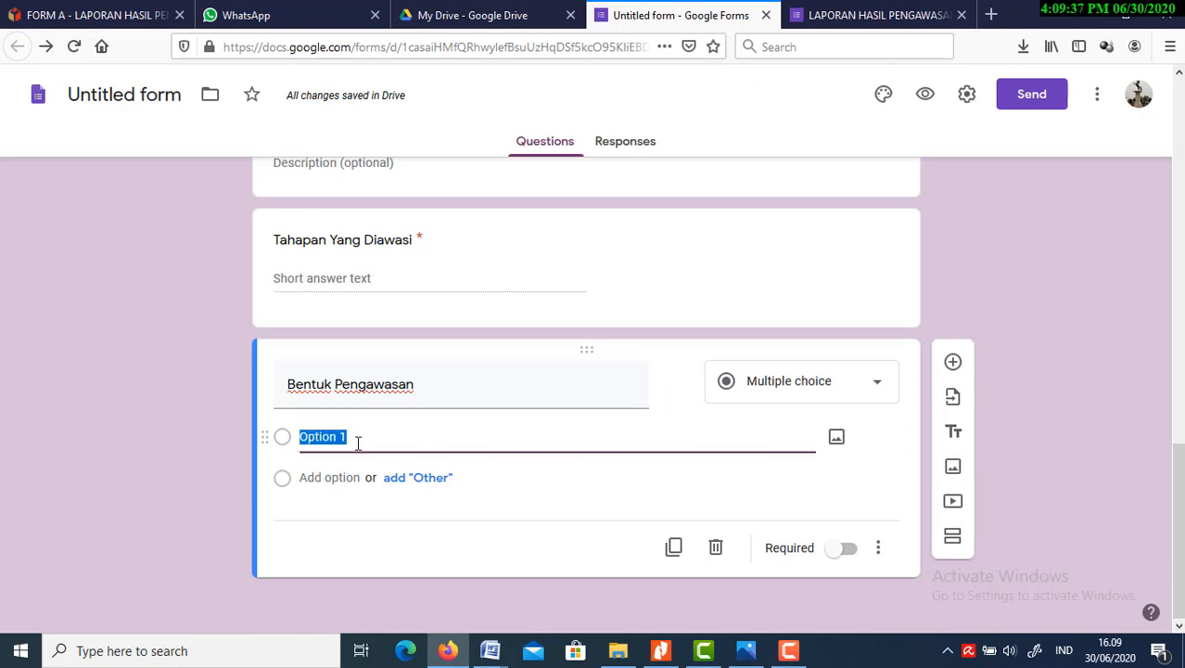
type("Lan")
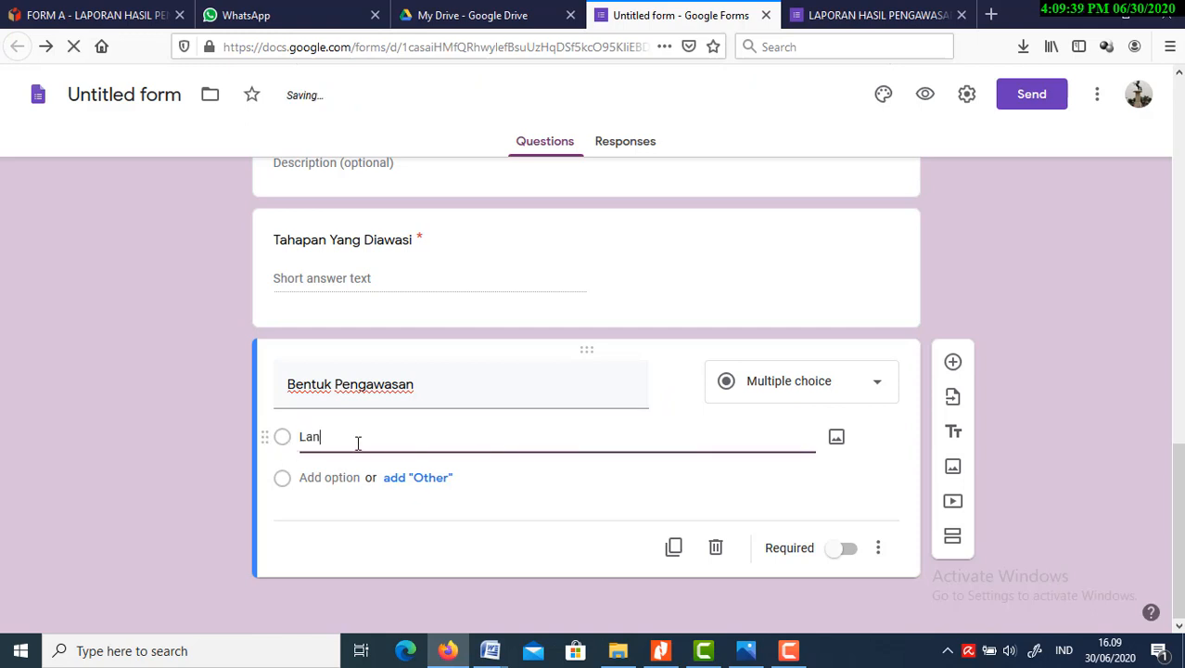
type("gsung")
left_click(333, 478)
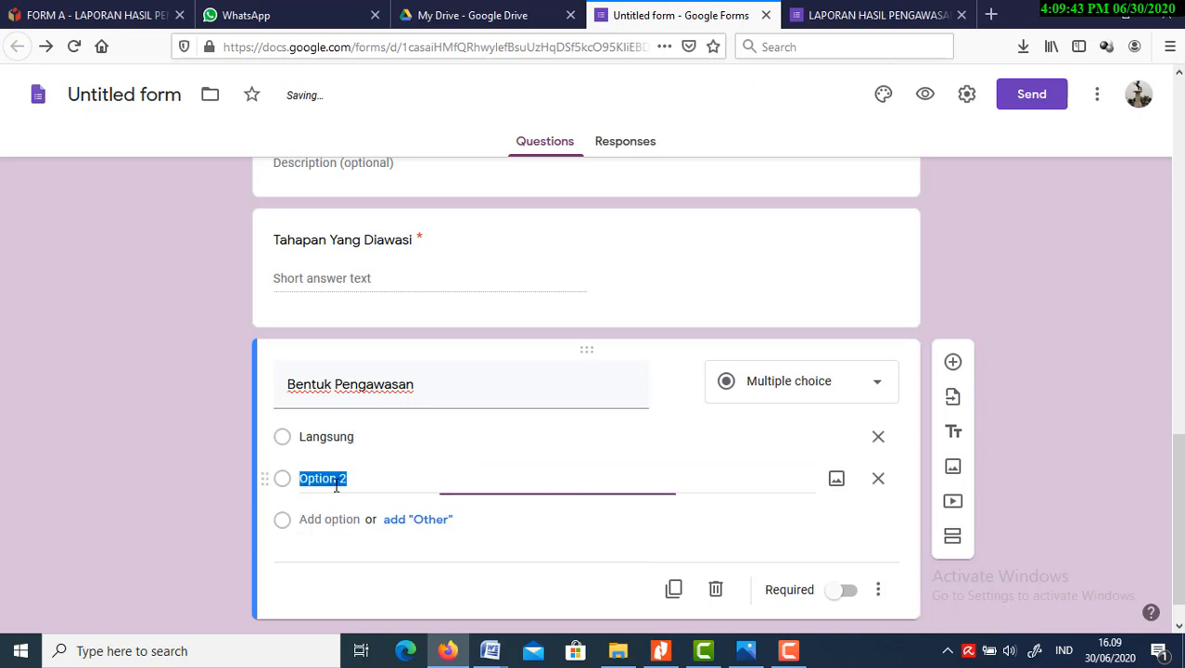
type("Tidak")
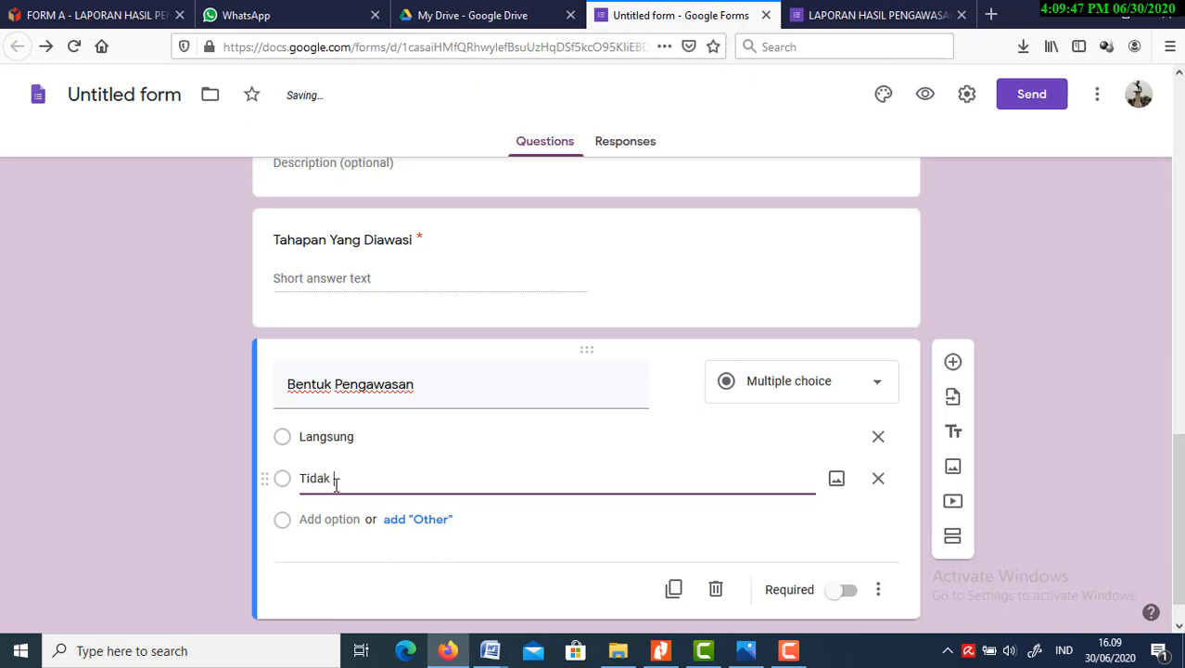
type(" Langsung")
left_click(513, 526)
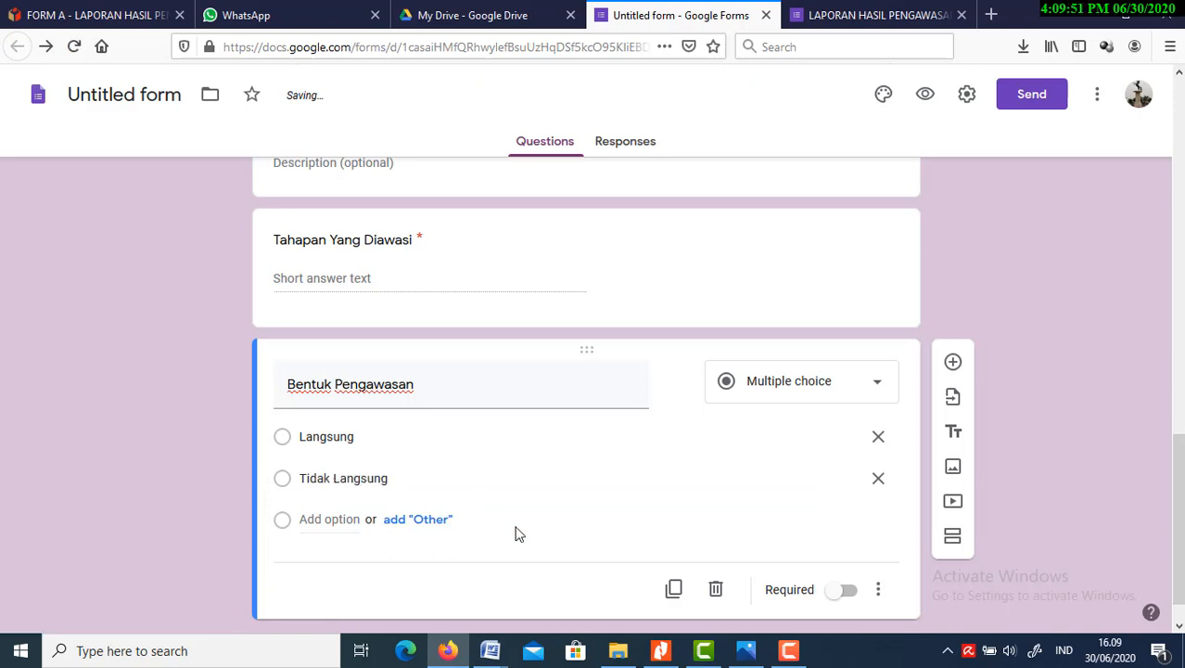
left_click(852, 592)
Add a question below "Bentuk Pengawasan" and title it "Pihak Yang Diawasi"
left_click(1179, 628)
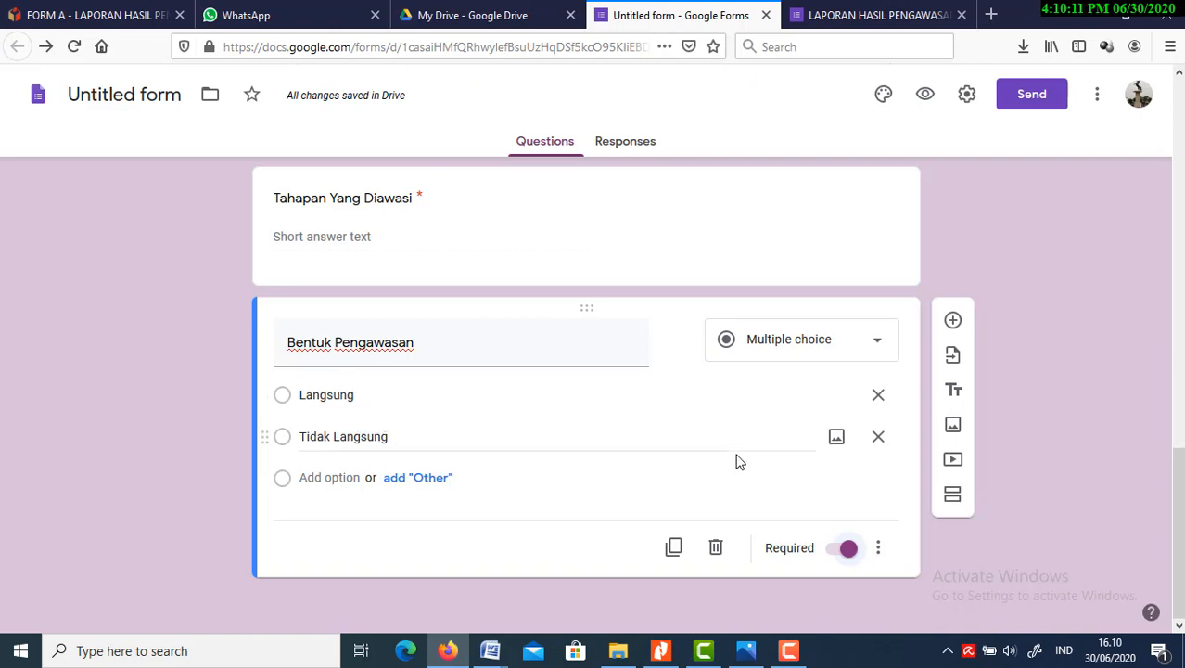
left_click(957, 324)
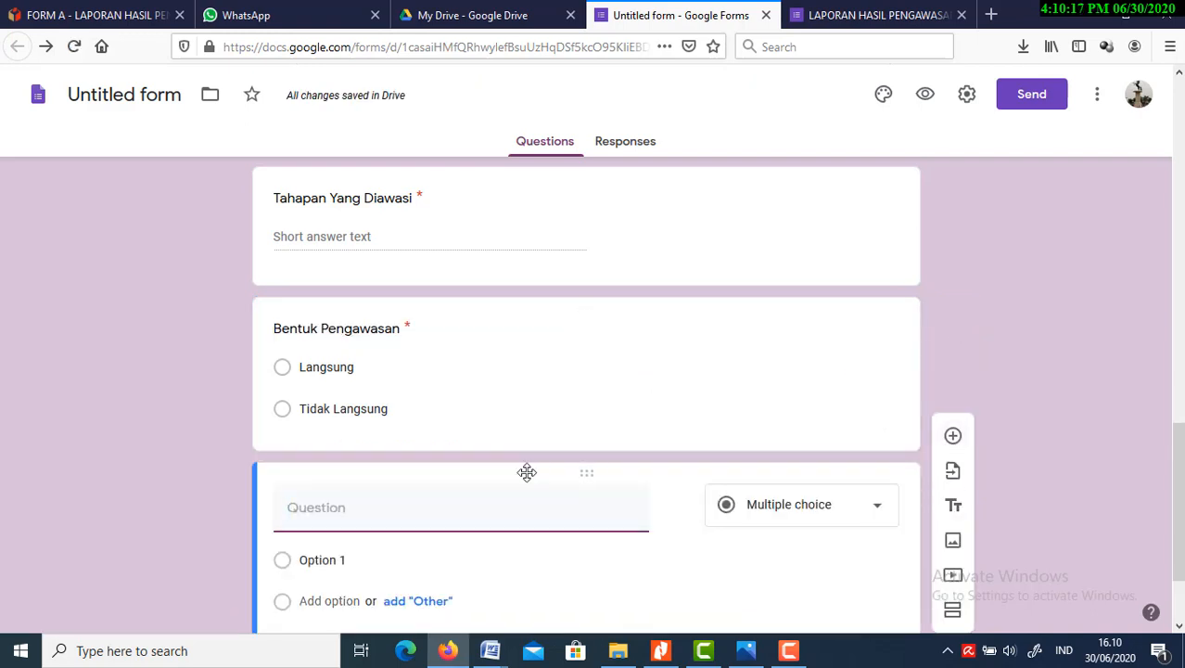
type("Pih")
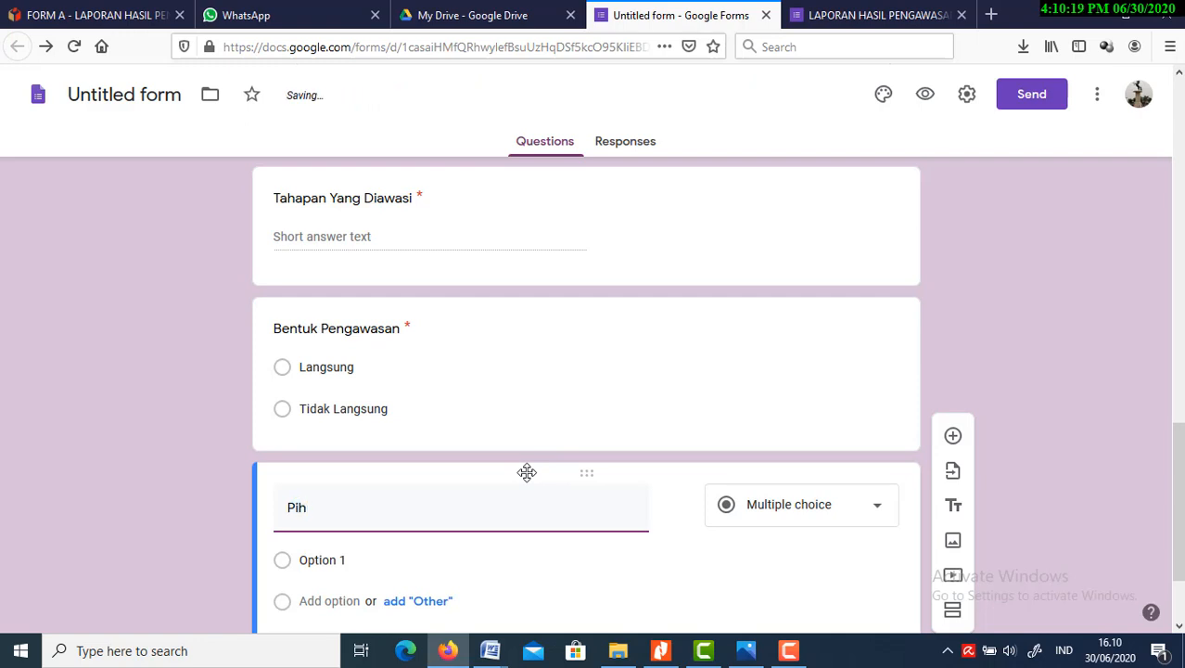
type("ak Yang")
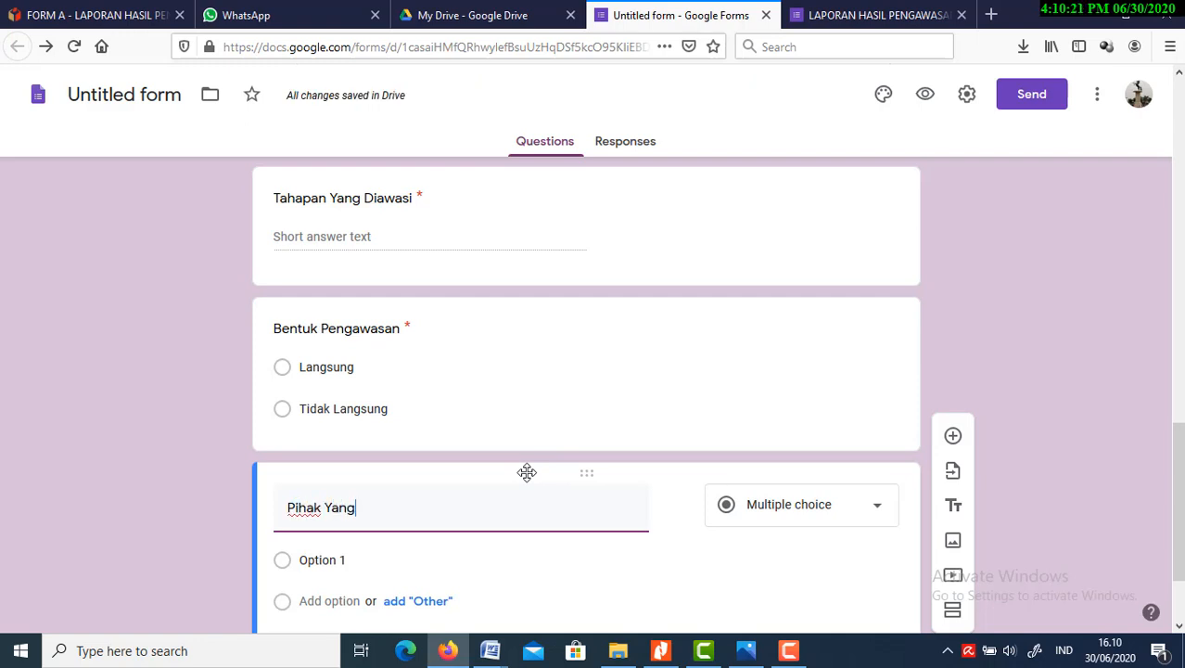
type(" Diaw")
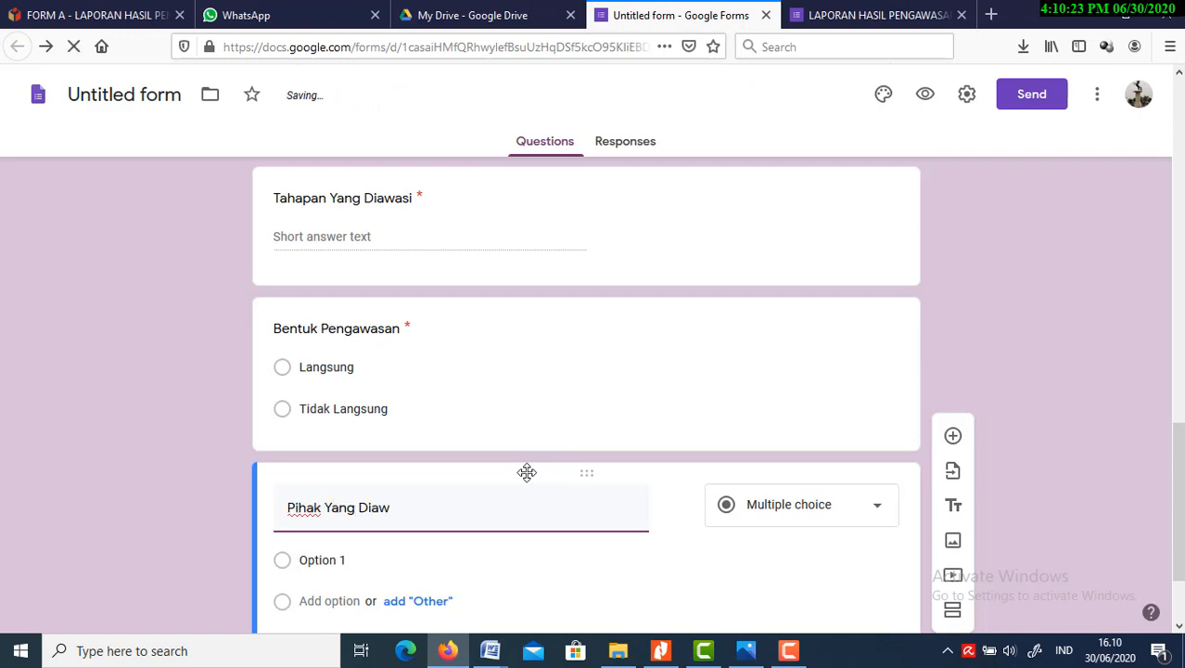
type("asi")
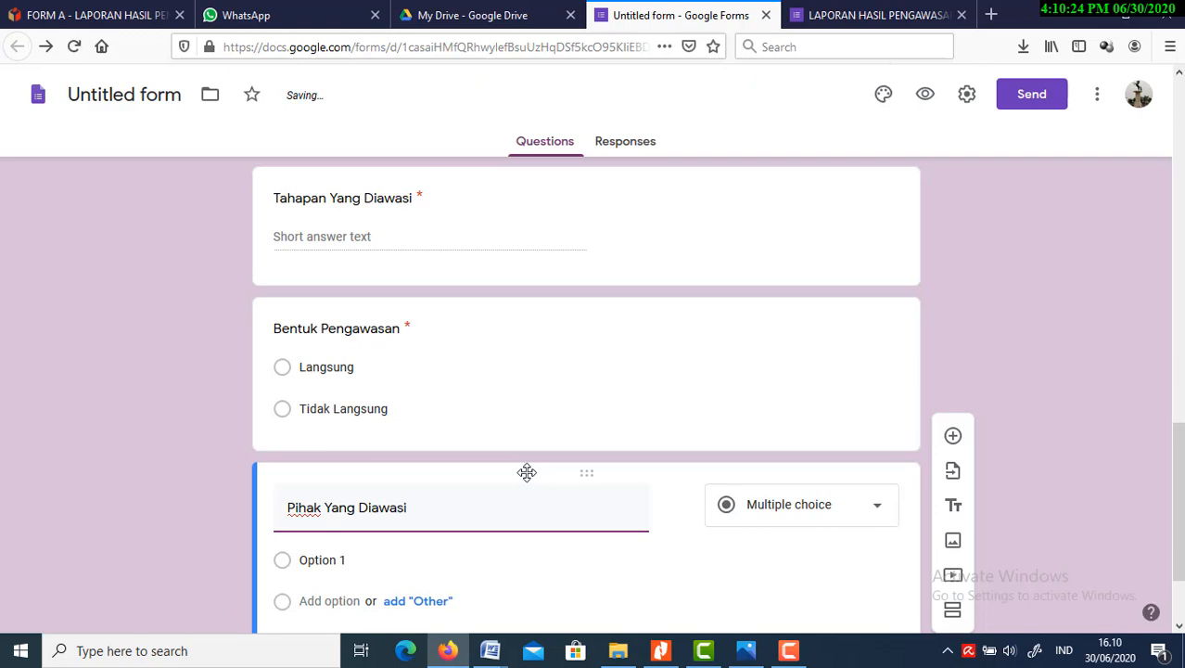
Set the "Pihak Yang Diawasi" question to the Short answer type and make it required
left_click(736, 576)
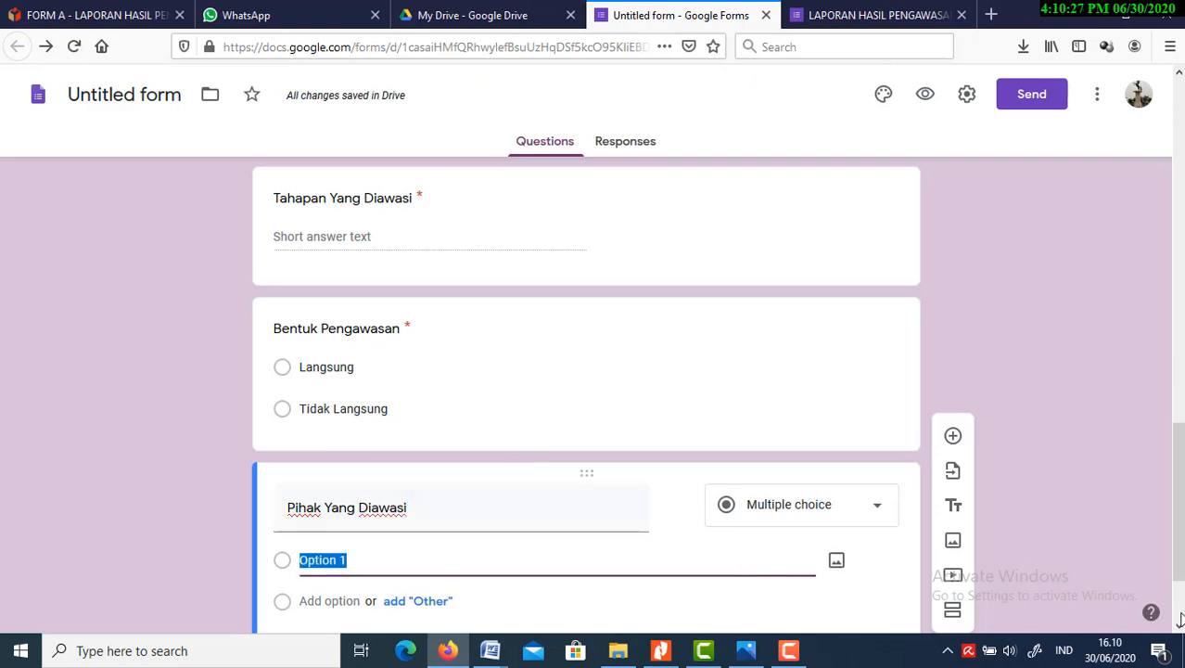
scroll(1179, 623, "down", 3)
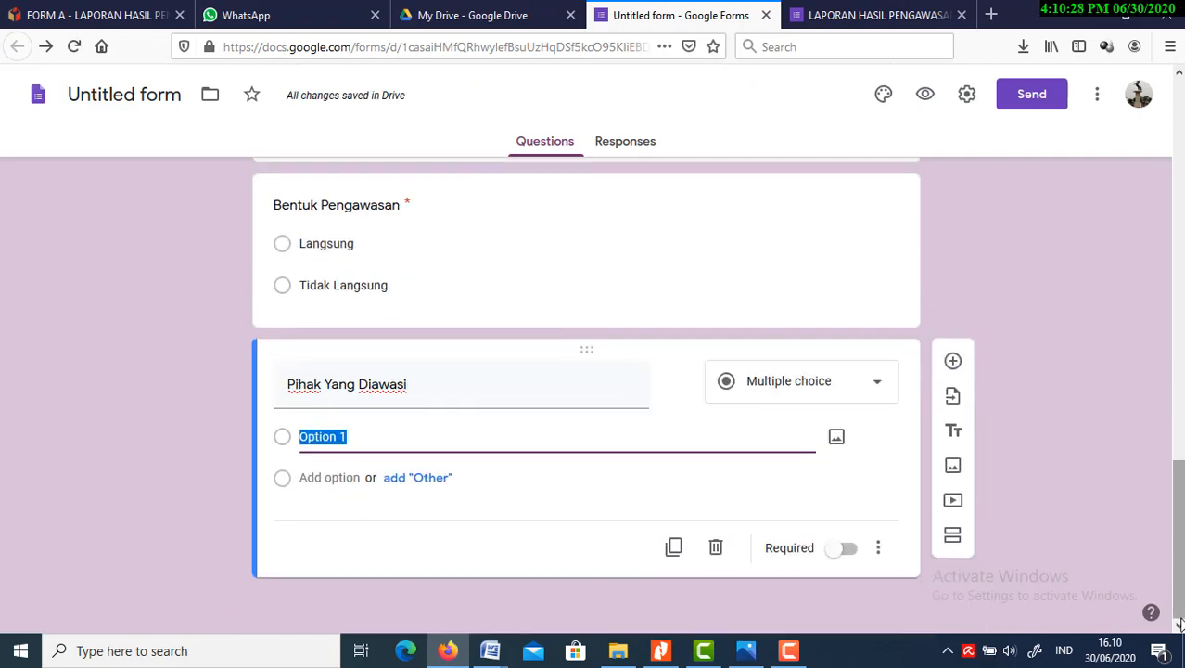
left_click(875, 390)
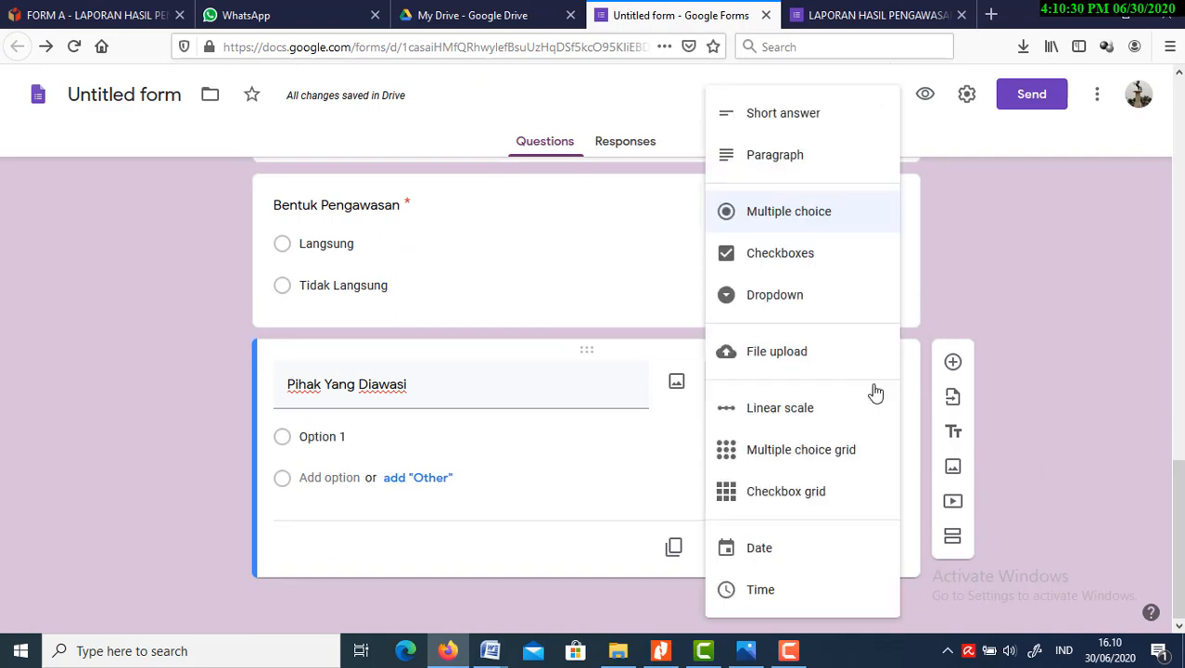
left_click(798, 118)
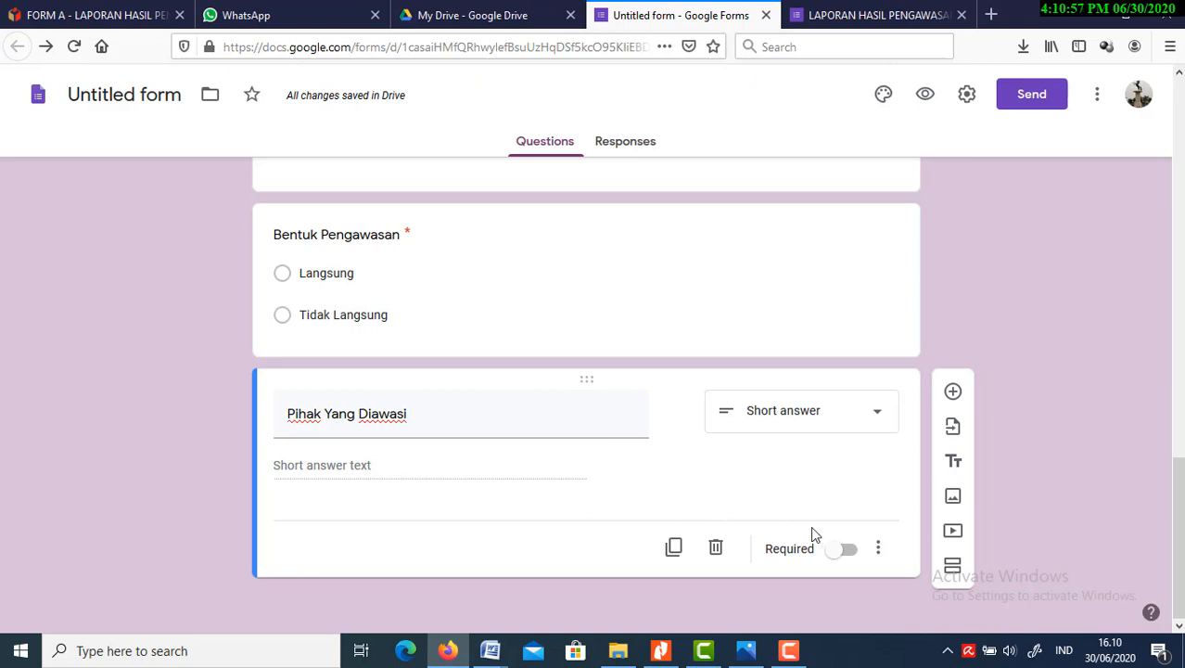
left_click(846, 550)
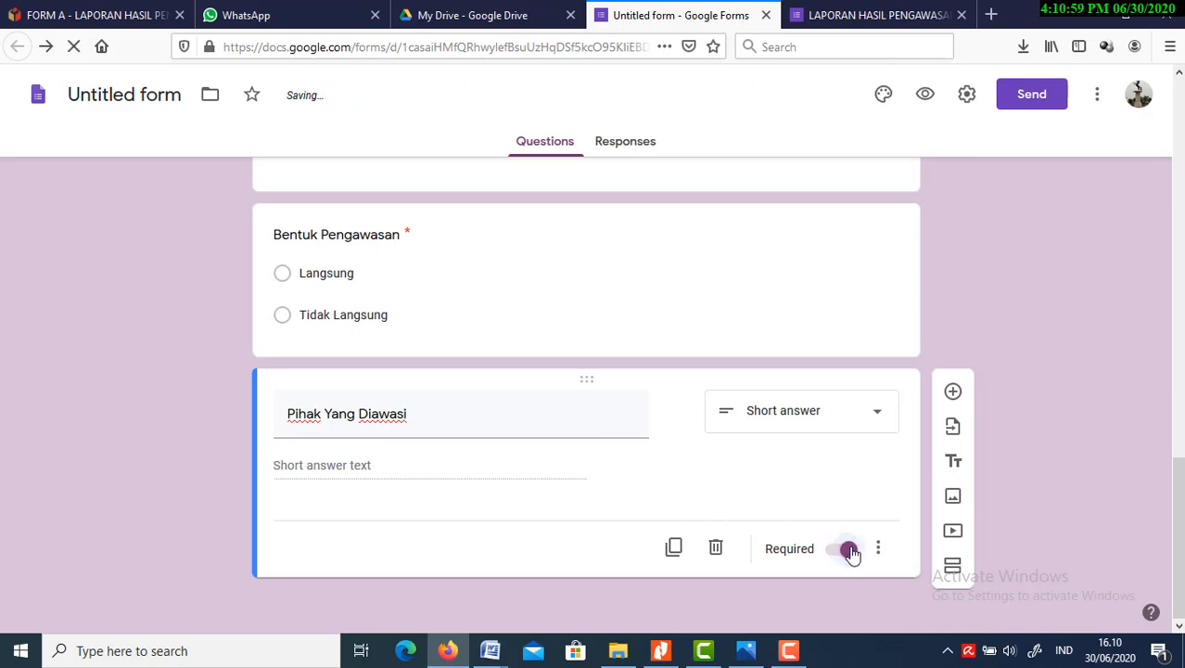
Add a required question of the Date type titled "Tanggal Pengawasan" below "Pihak Yang Diawasi"
left_click(954, 393)
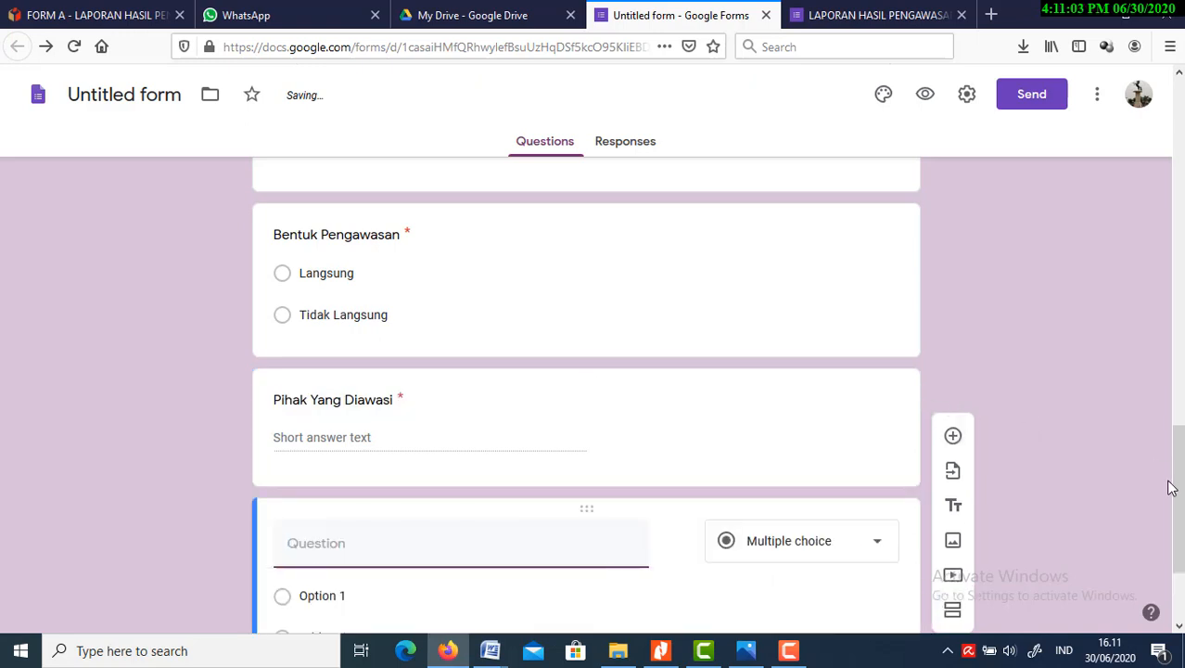
scroll(1174, 520, "down", 2)
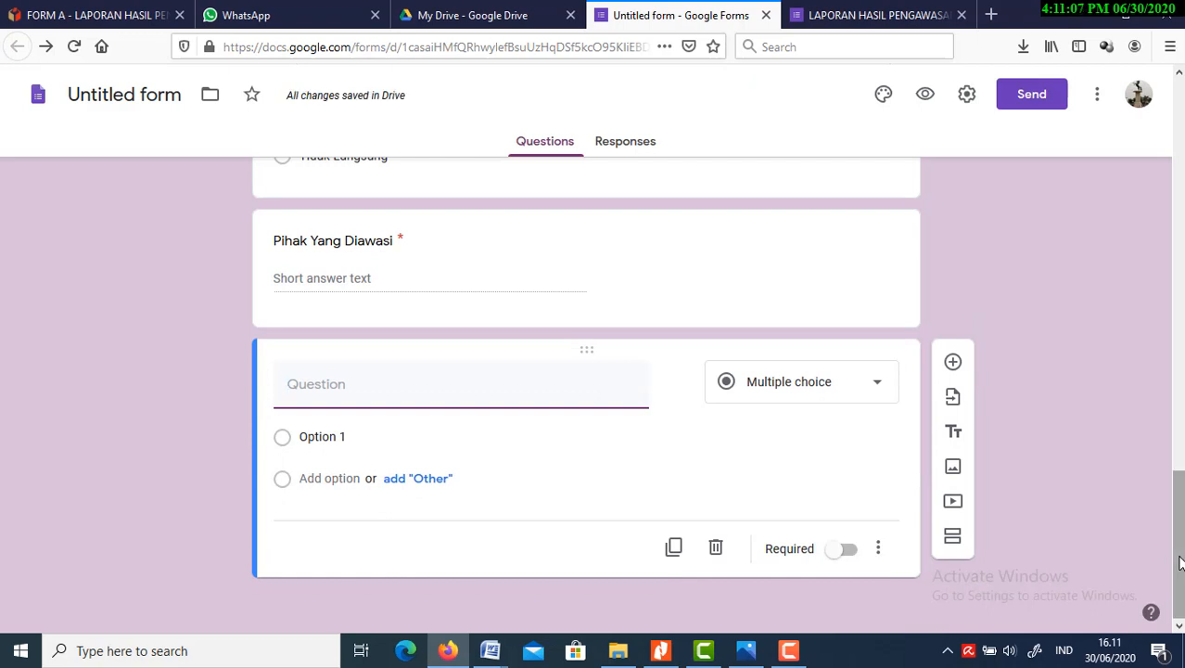
type("Tanggal")
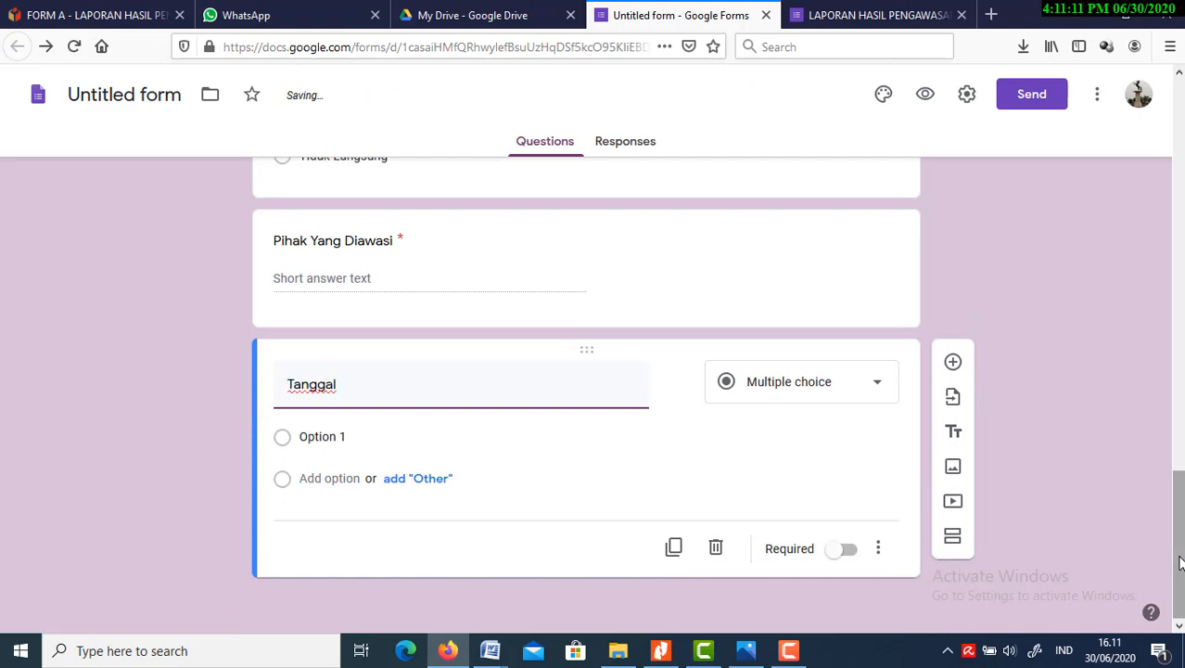
type(" Pengawasan")
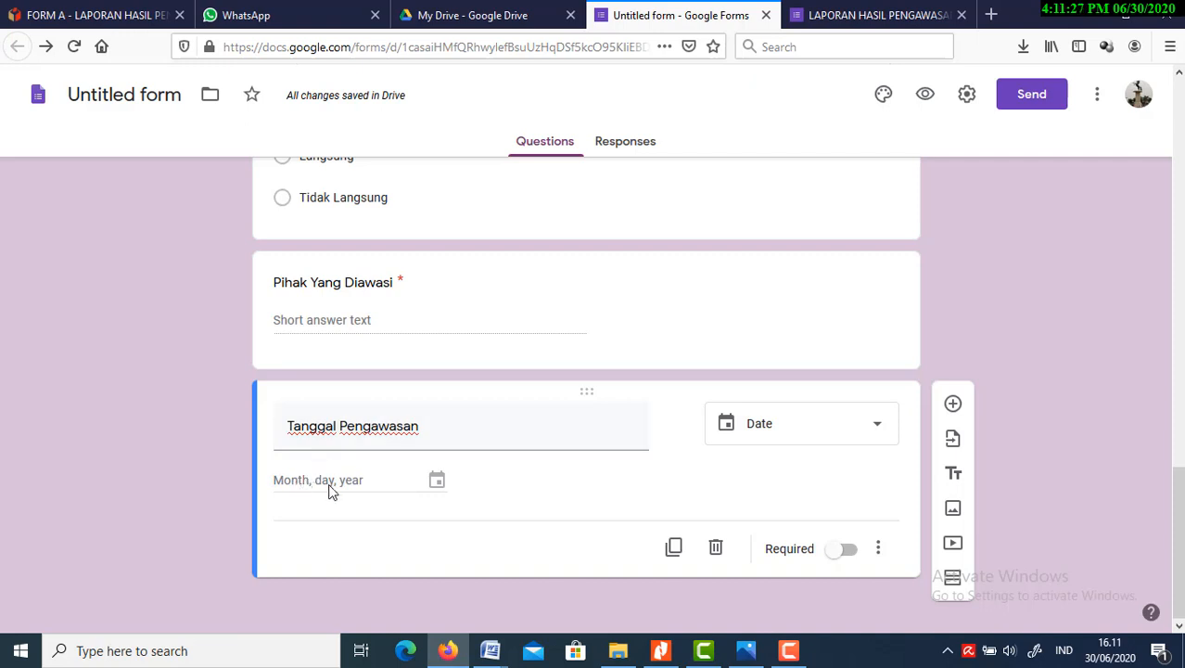
left_click(847, 551)
Add a question below "Tanggal Pengawasan" titled "Waktu Pengawasan" and of the Time type
left_click(953, 405)
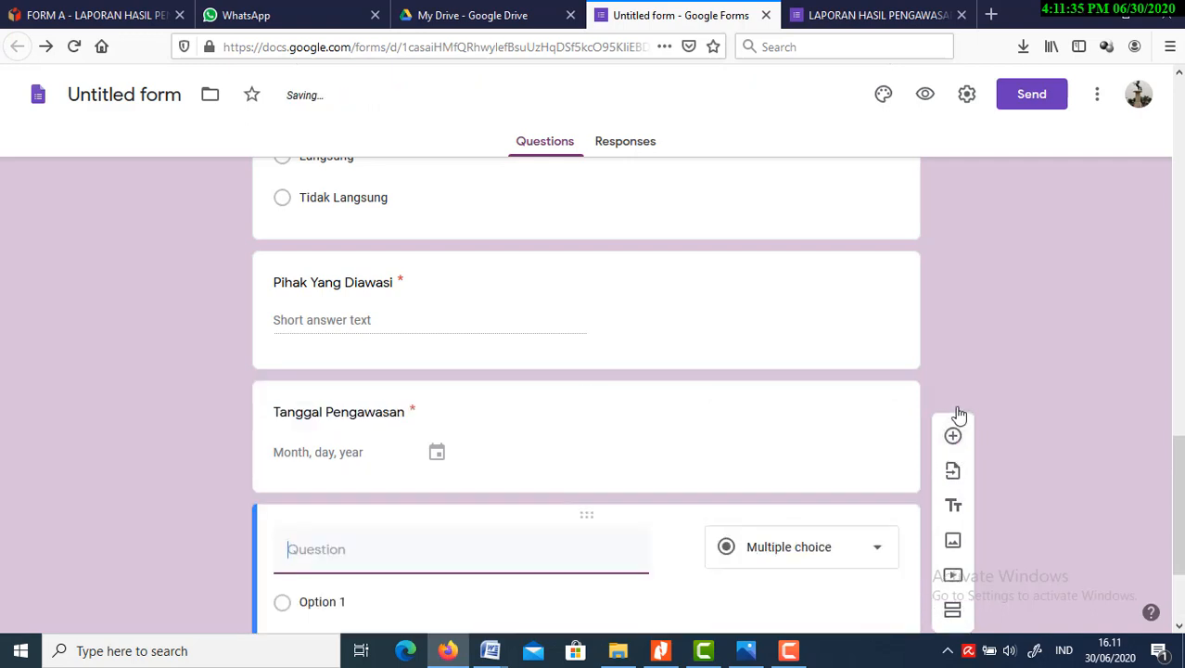
type("Wa")
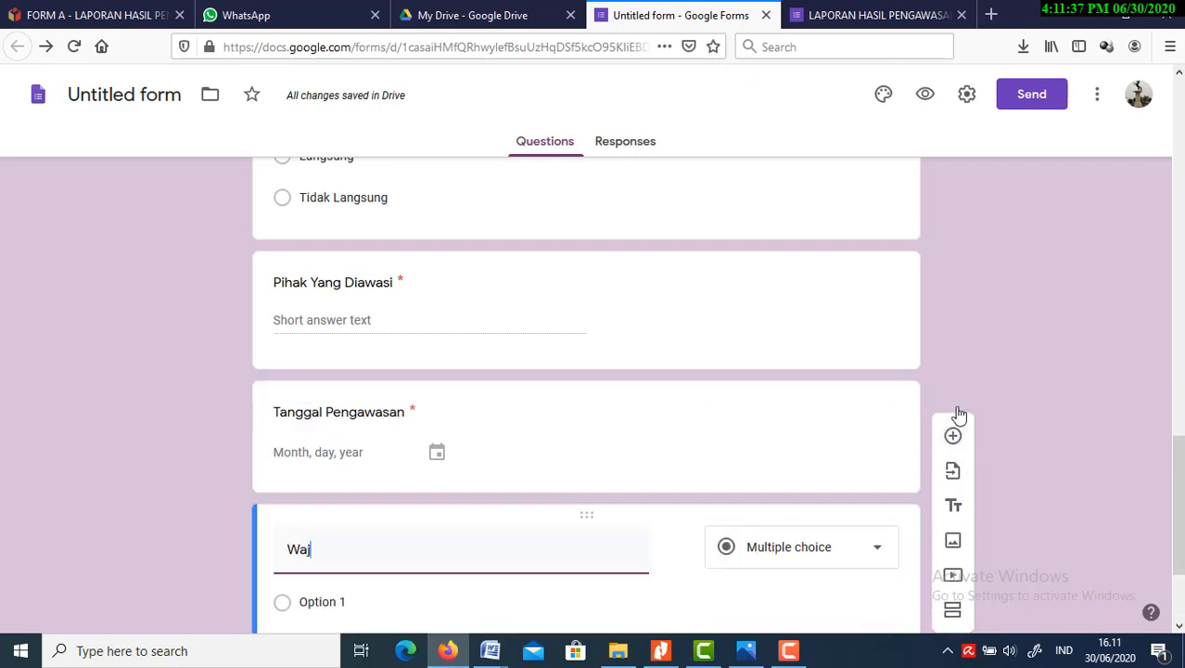
type("ktu")
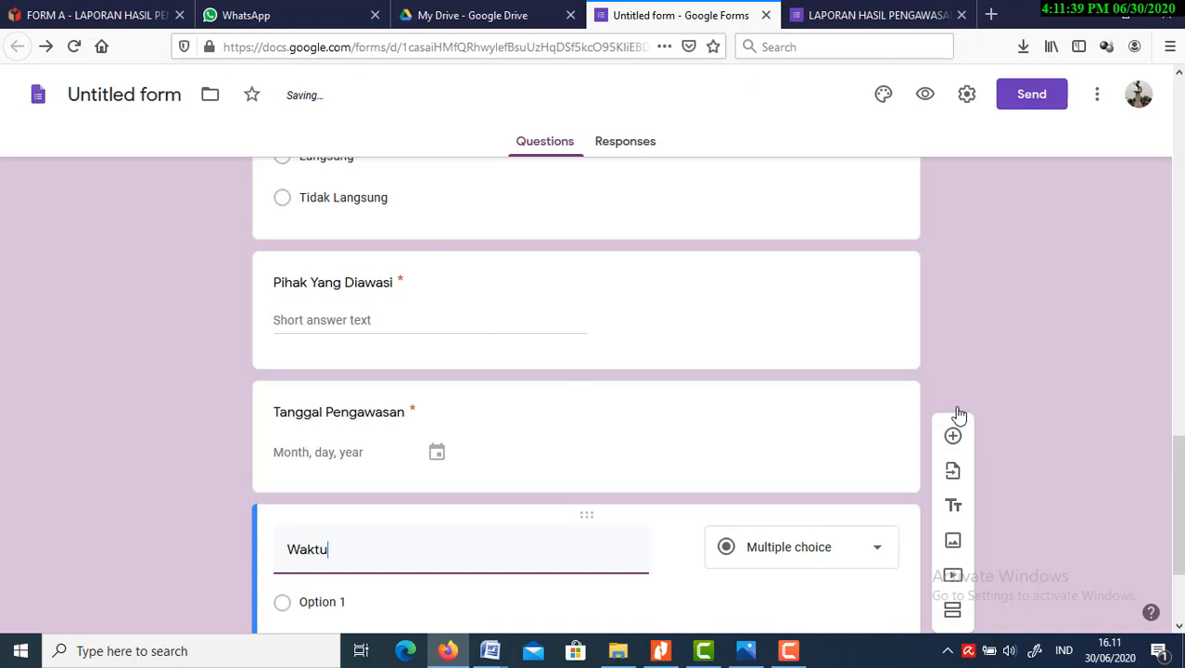
type(" Pengawasan")
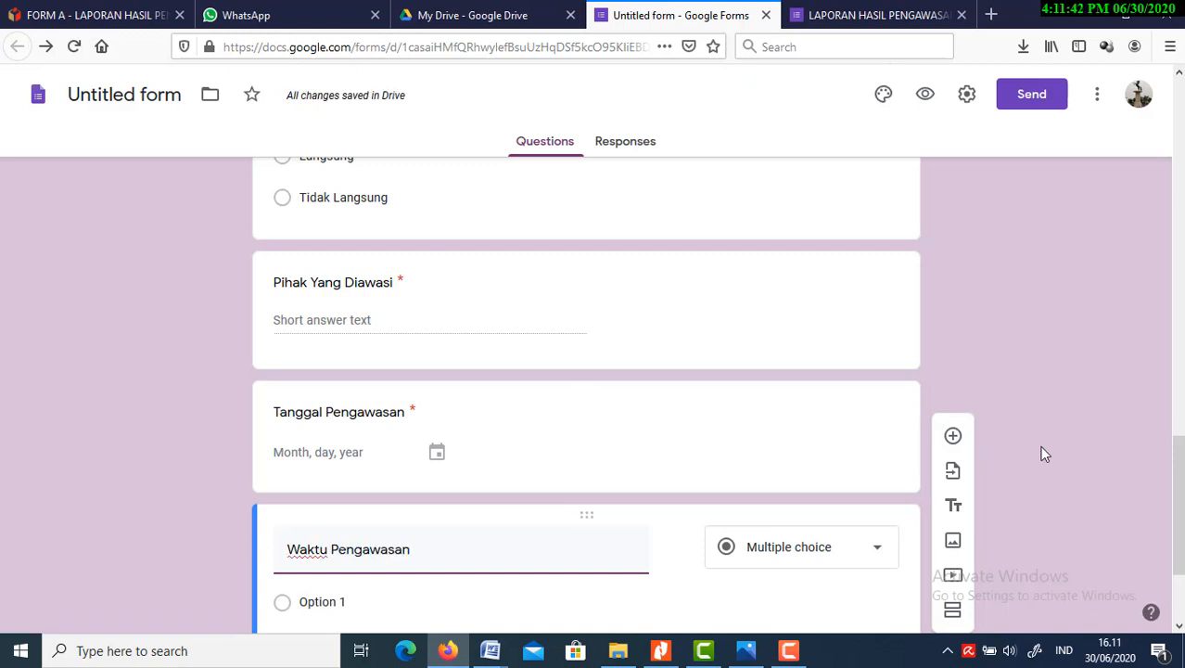
left_click(797, 546)
left_click(802, 536)
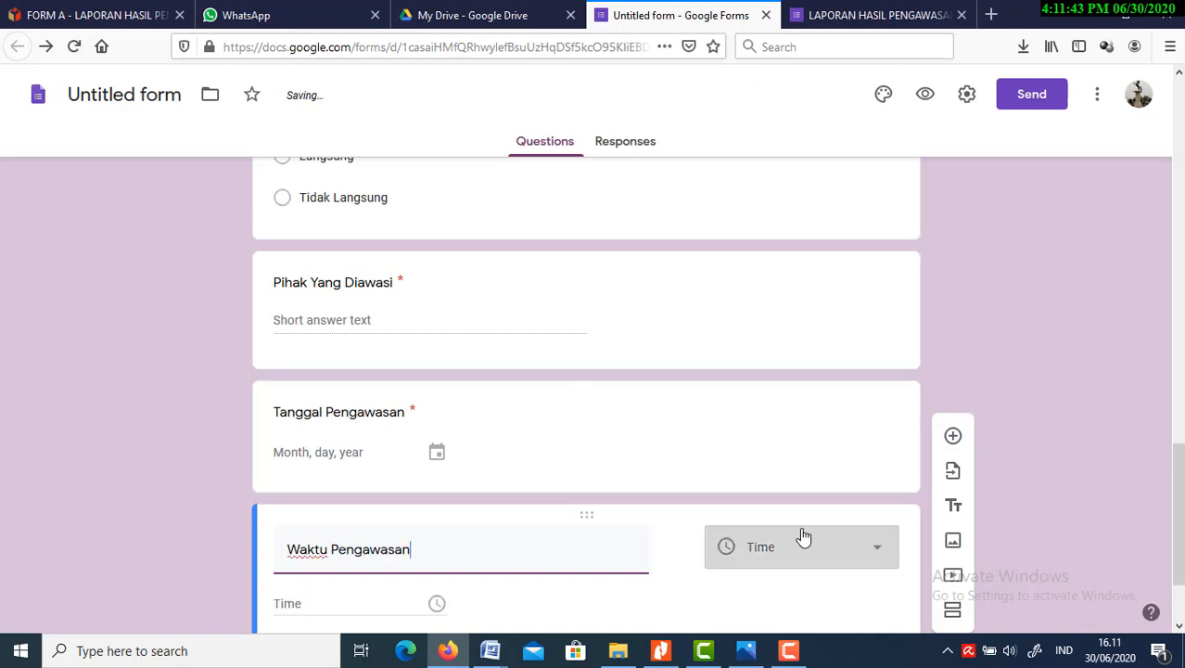
left_click(664, 601)
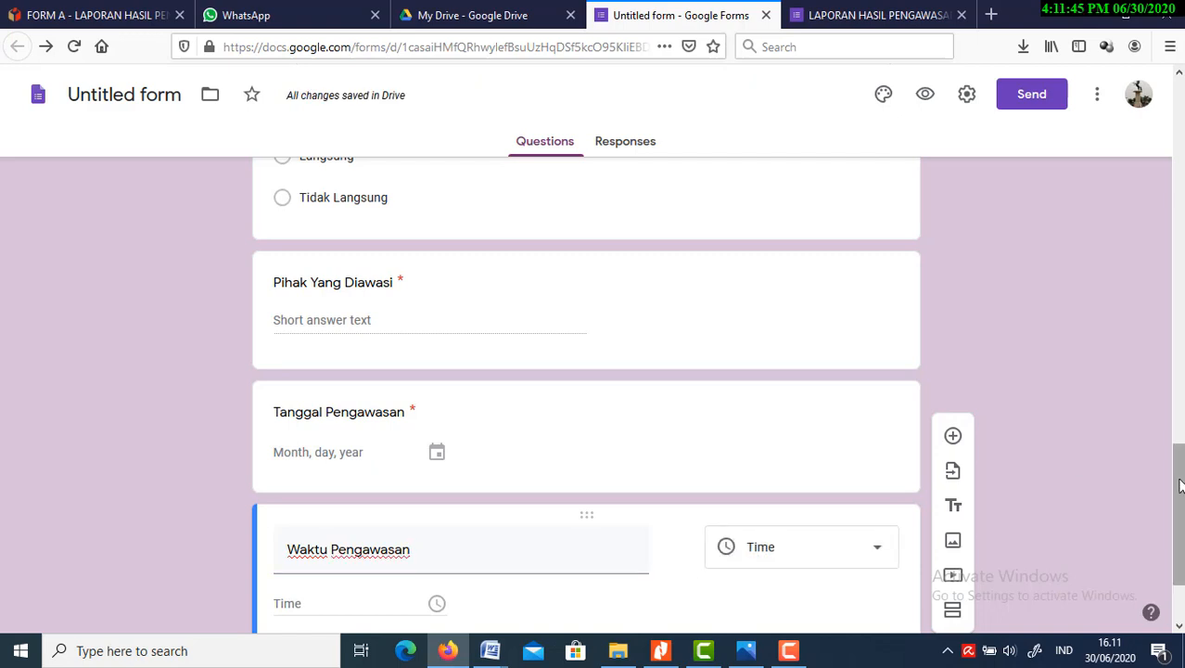
Make the "Waktu Pengawasan" question required and set its answer type to Duration
left_click_drag(1178, 491, 1175, 567)
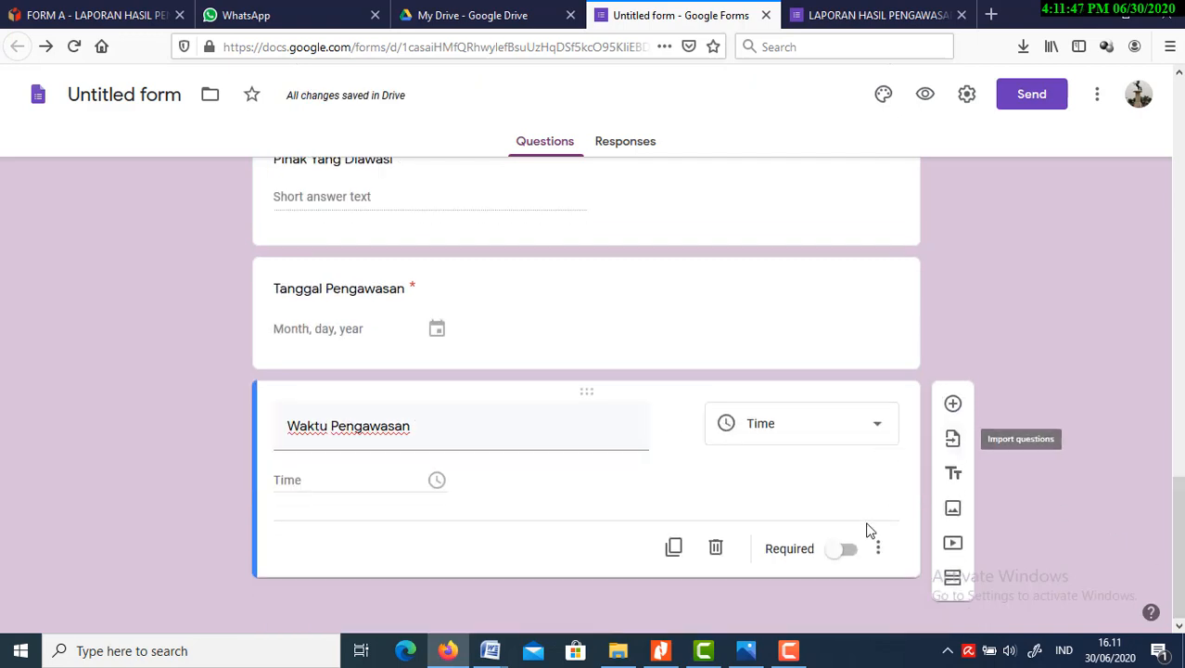
left_click(845, 549)
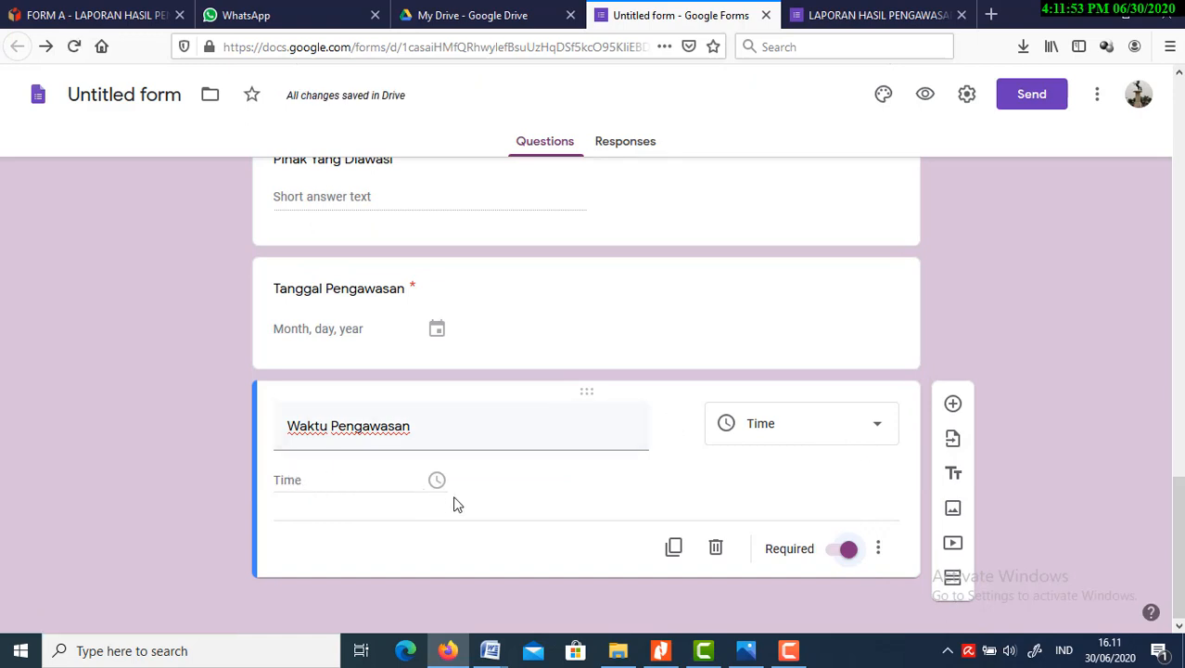
left_click(879, 552)
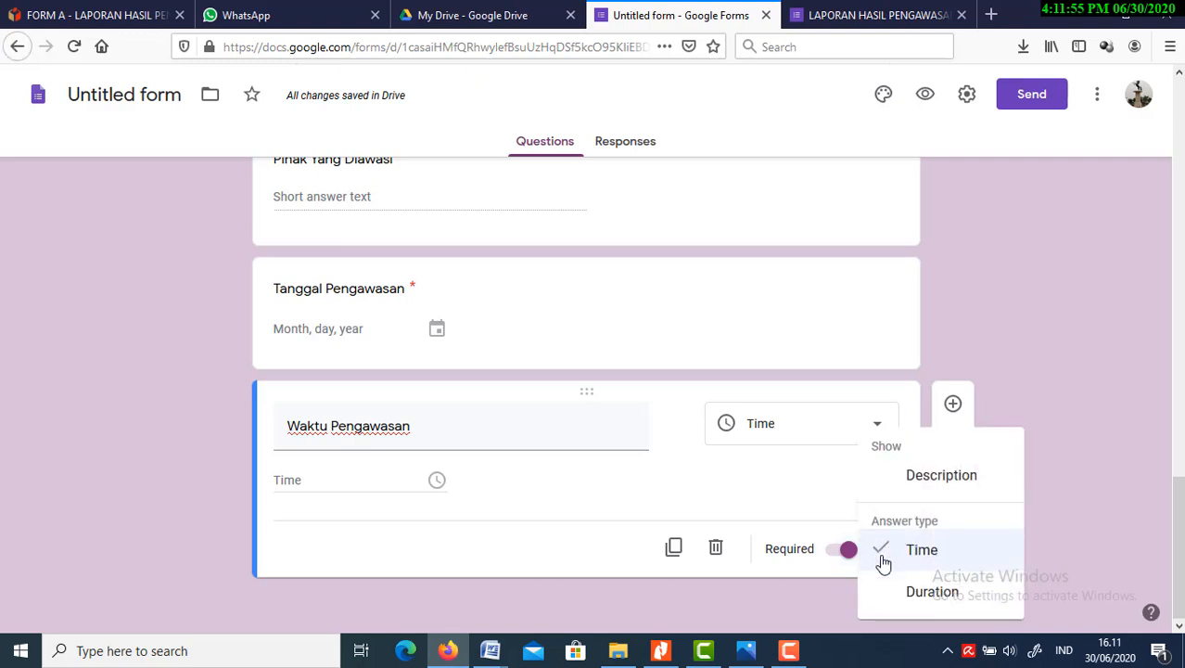
left_click(932, 591)
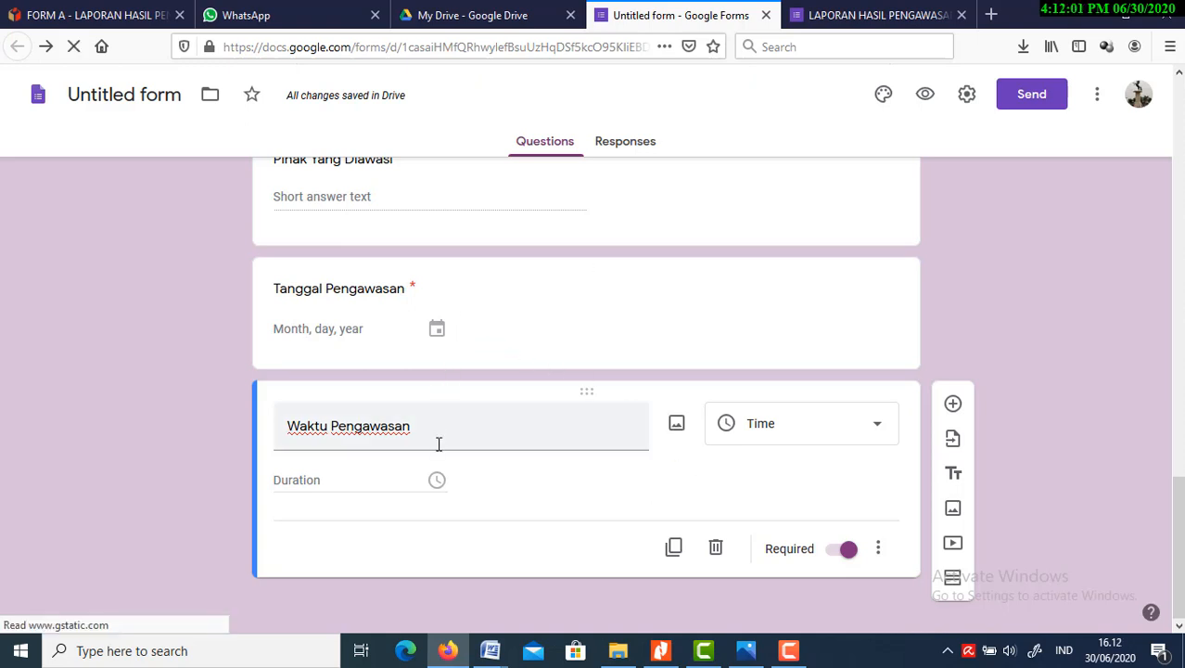
Add a question below "Waktu Pengawasan" and title it "Lokasi Pengawasan"
left_click(952, 403)
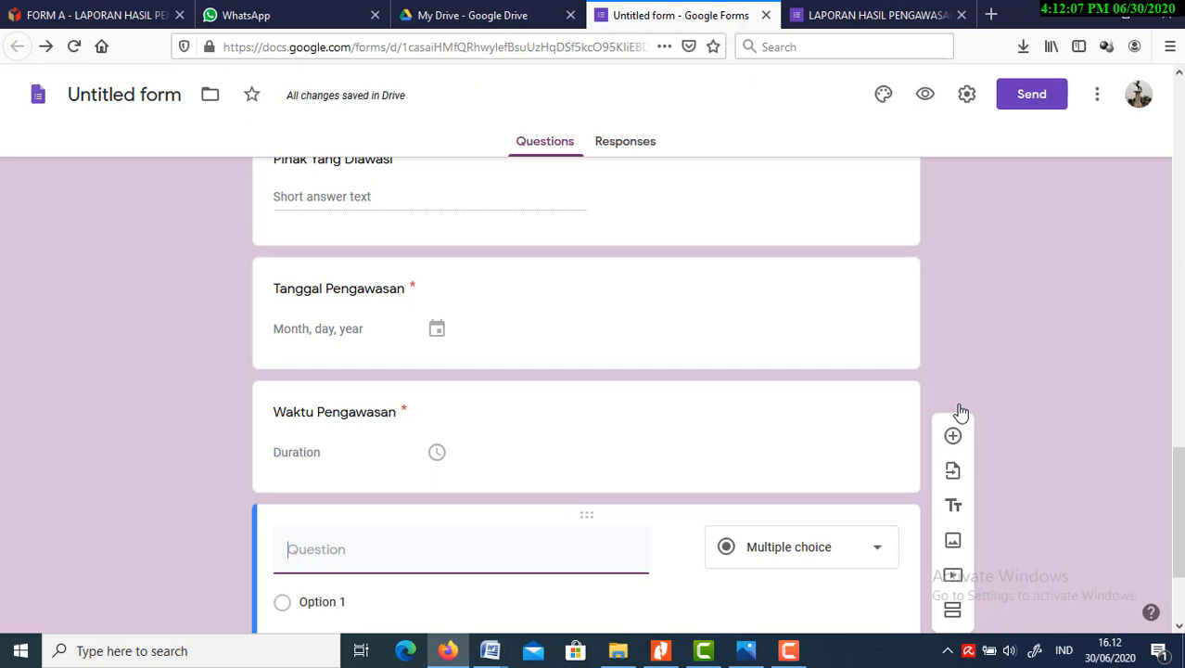
type("Lo")
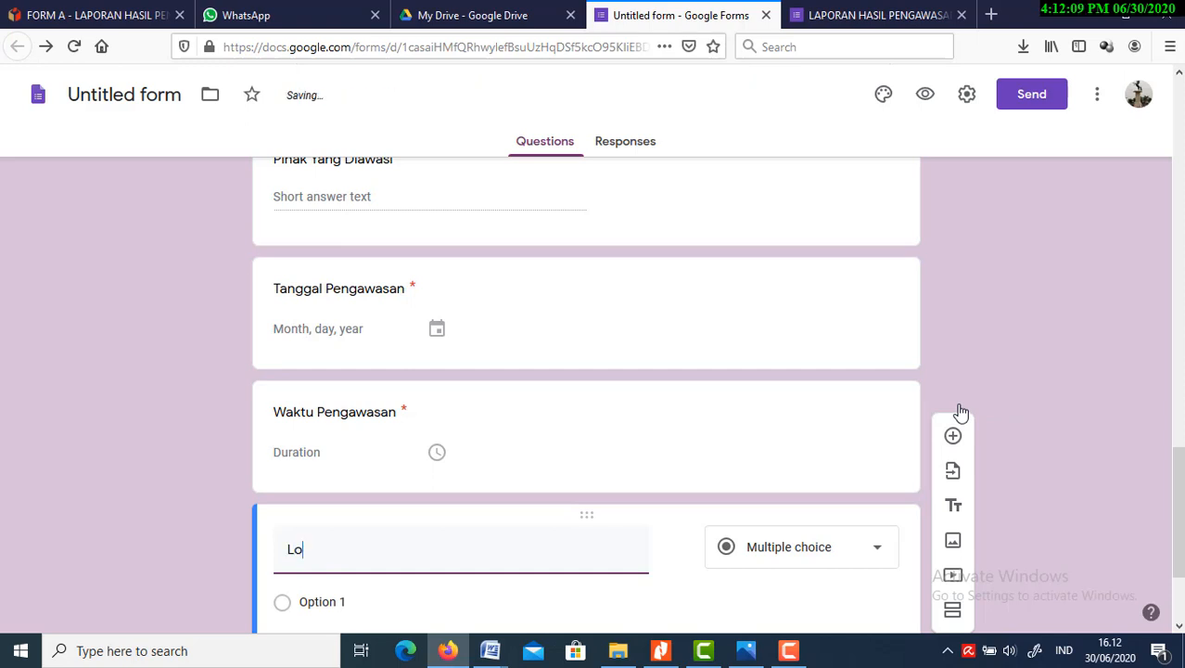
type("kasi P")
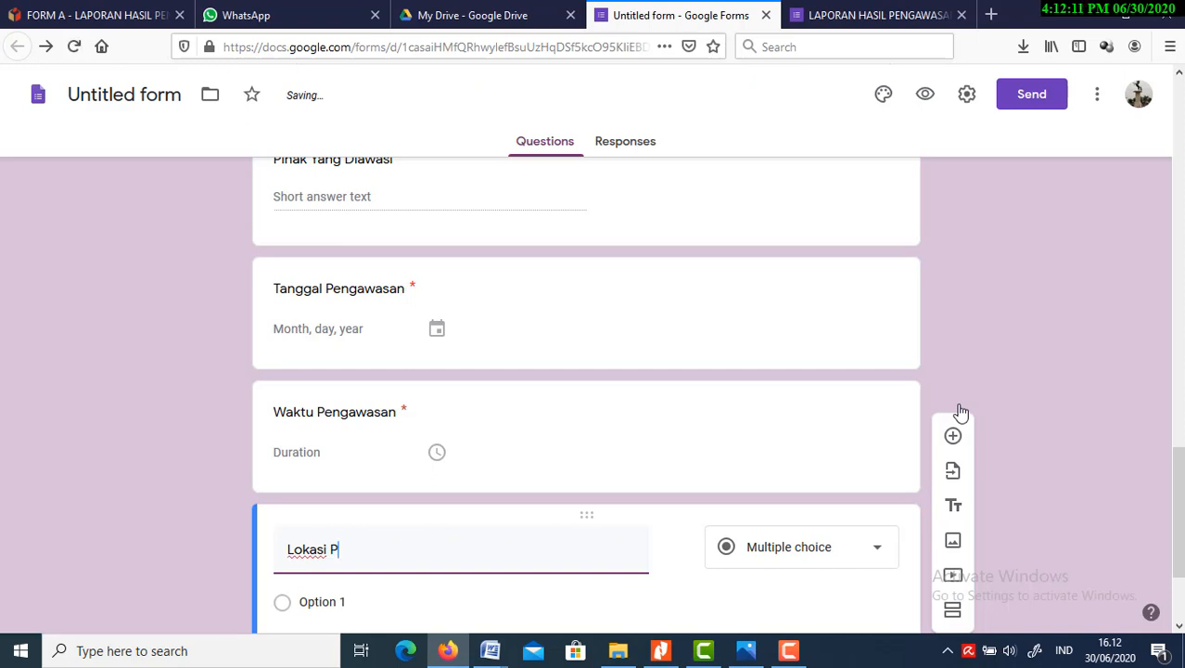
type("engawasan")
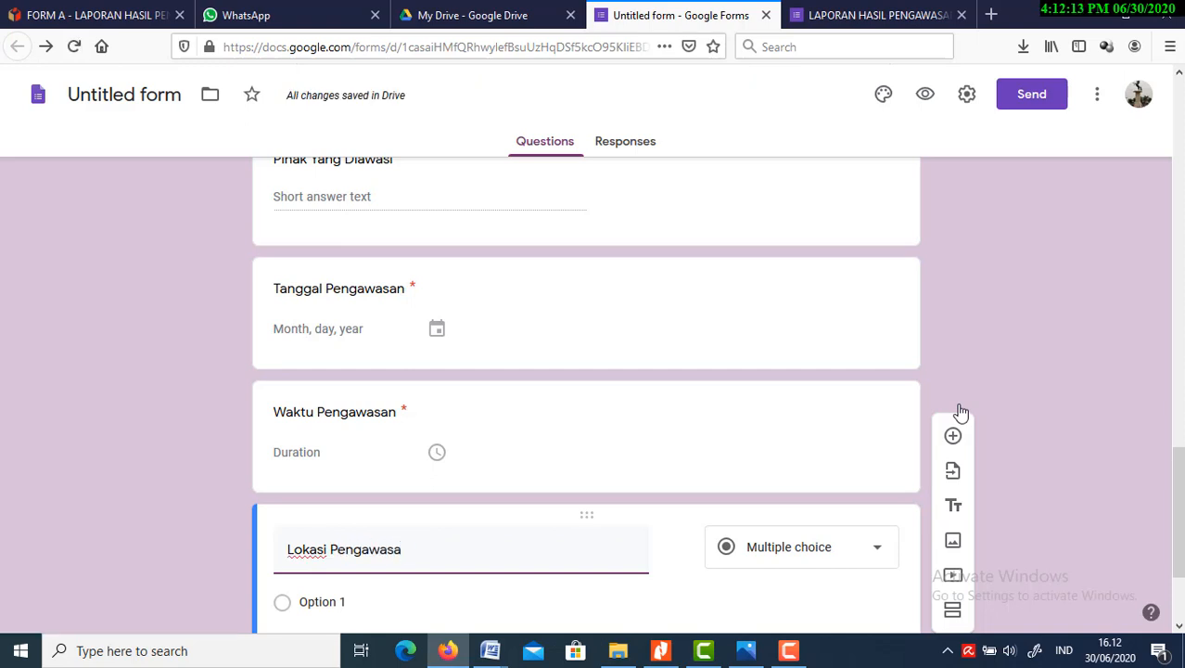
left_click(809, 609)
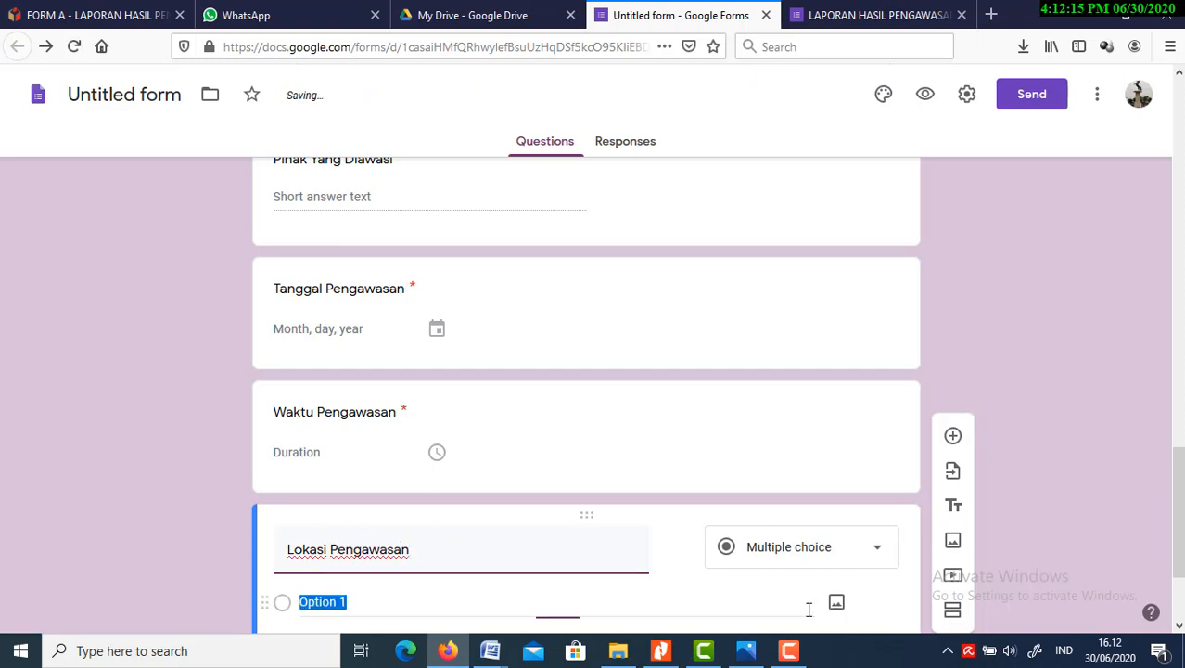
scroll(1179, 553, "down", 3)
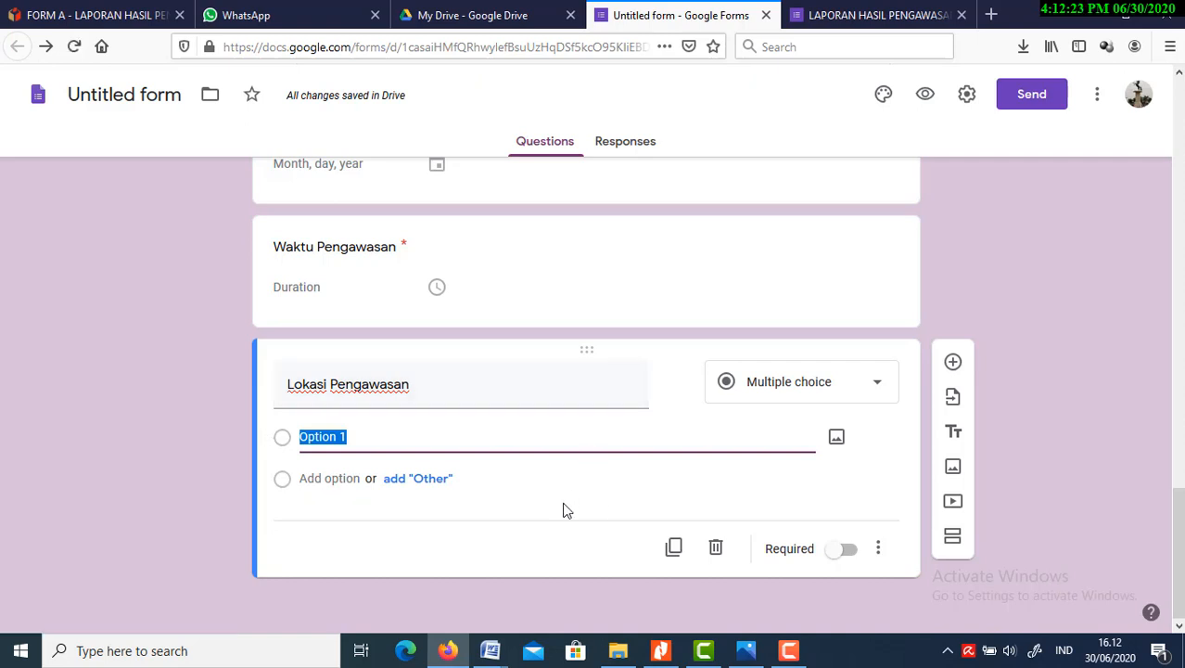
left_click(563, 546)
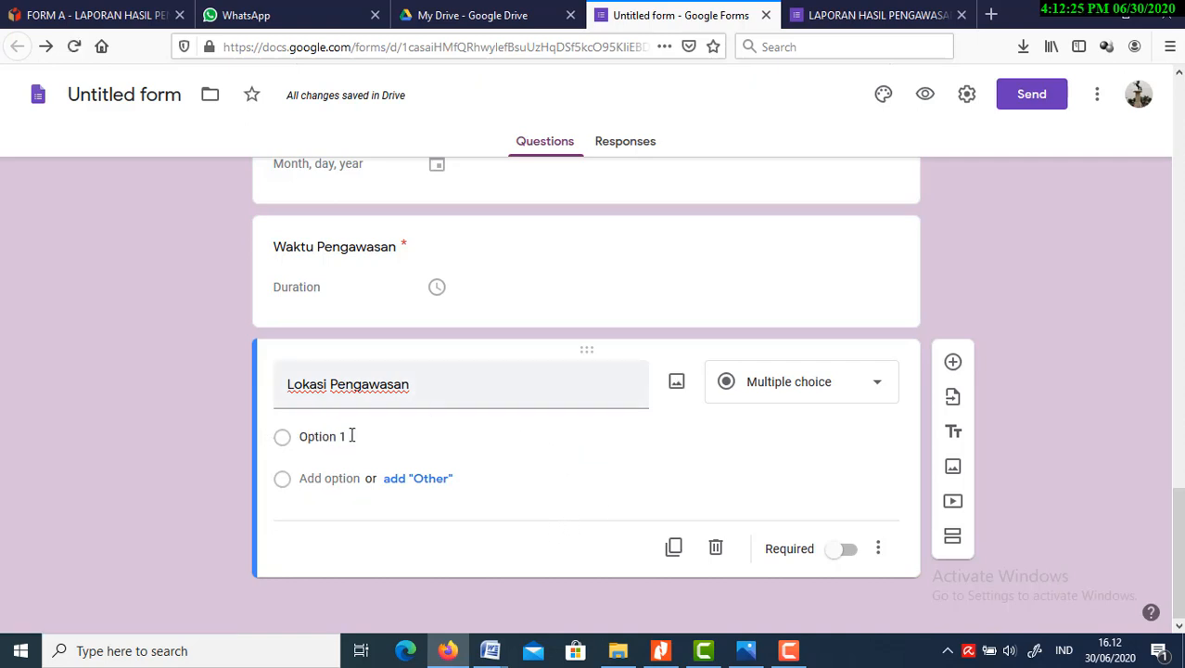
Set the "Lokasi Pengawasan" question to the Short answer type and make it required
left_click(877, 384)
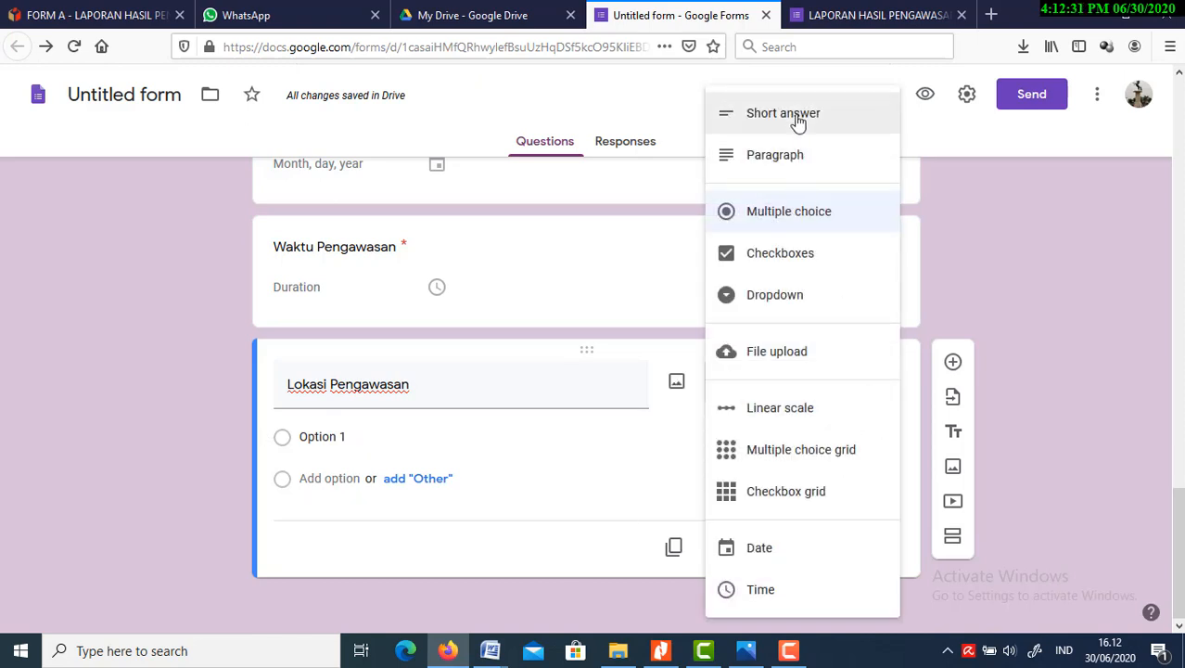
left_click(796, 118)
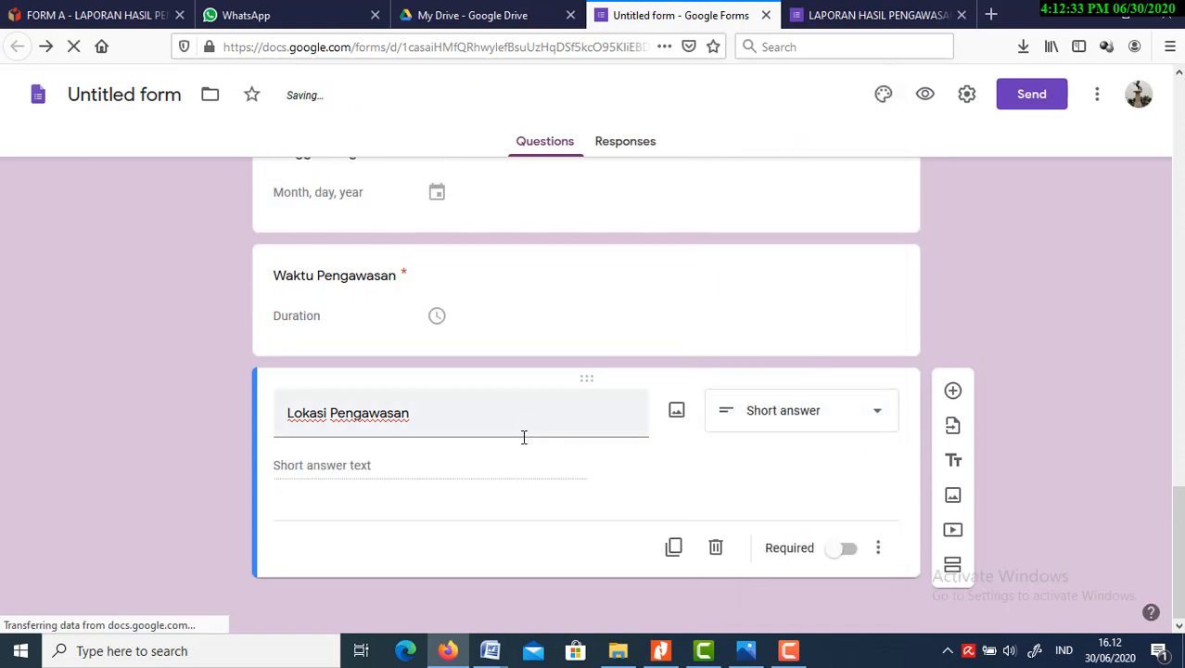
left_click(849, 548)
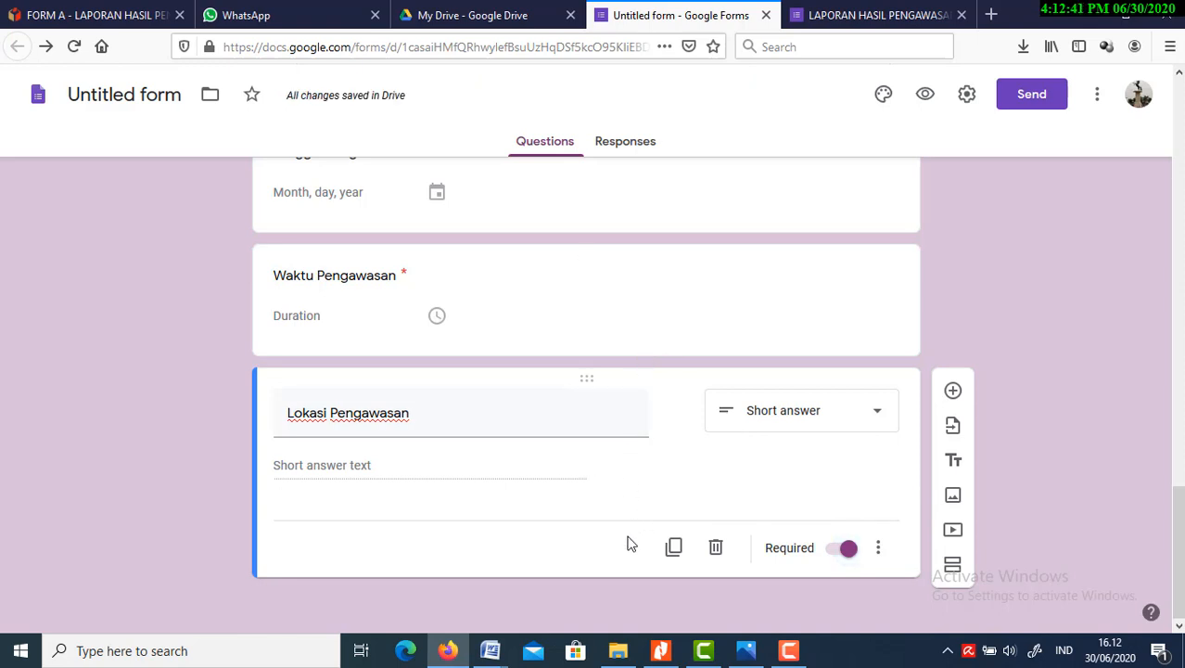
Add a new section after the "Lokasi Pengawasan" question and title it "URAIAN HASIL PENGAWASAN"
left_click(952, 567)
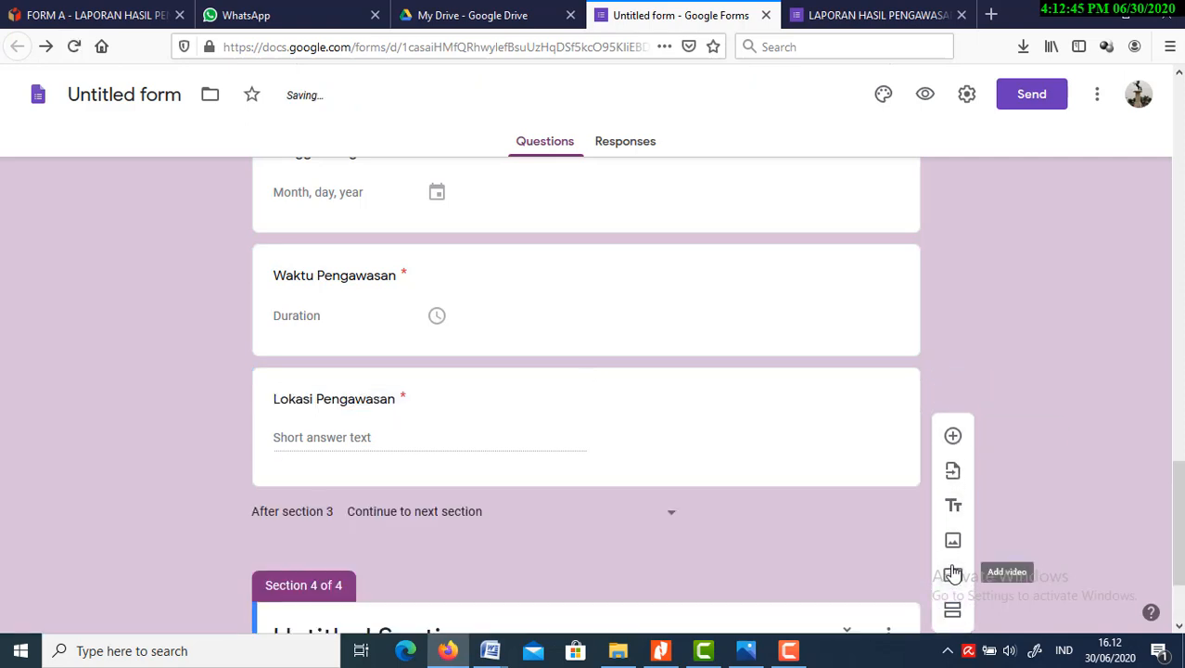
left_click_drag(1178, 480, 1177, 550)
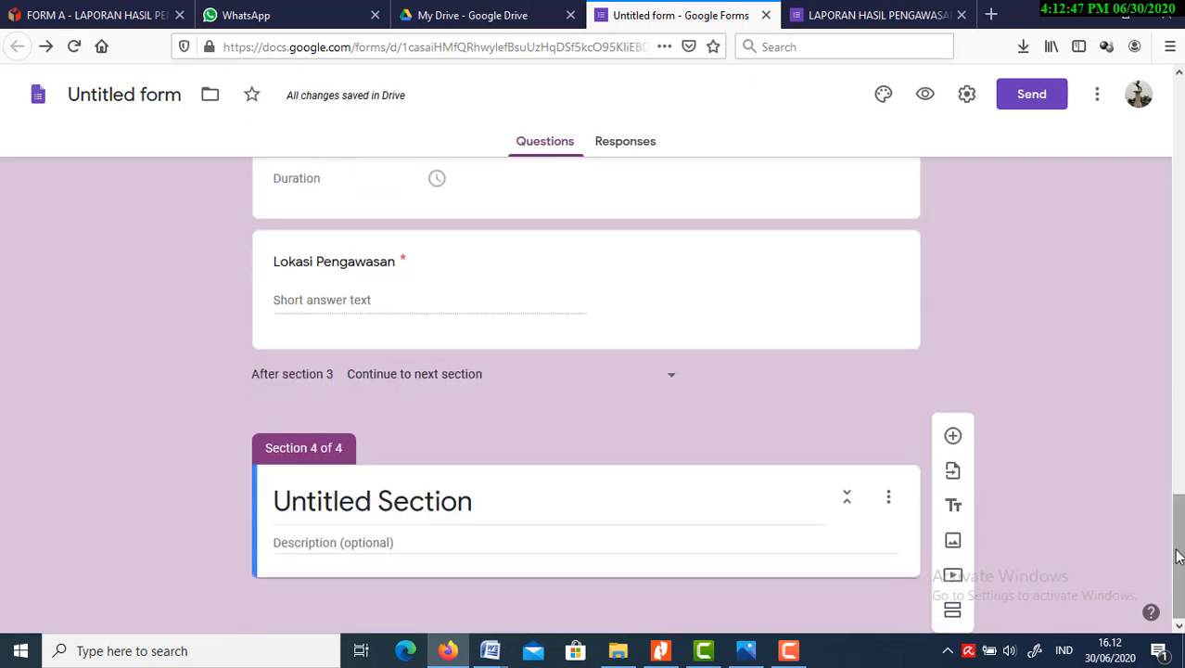
left_click(752, 510)
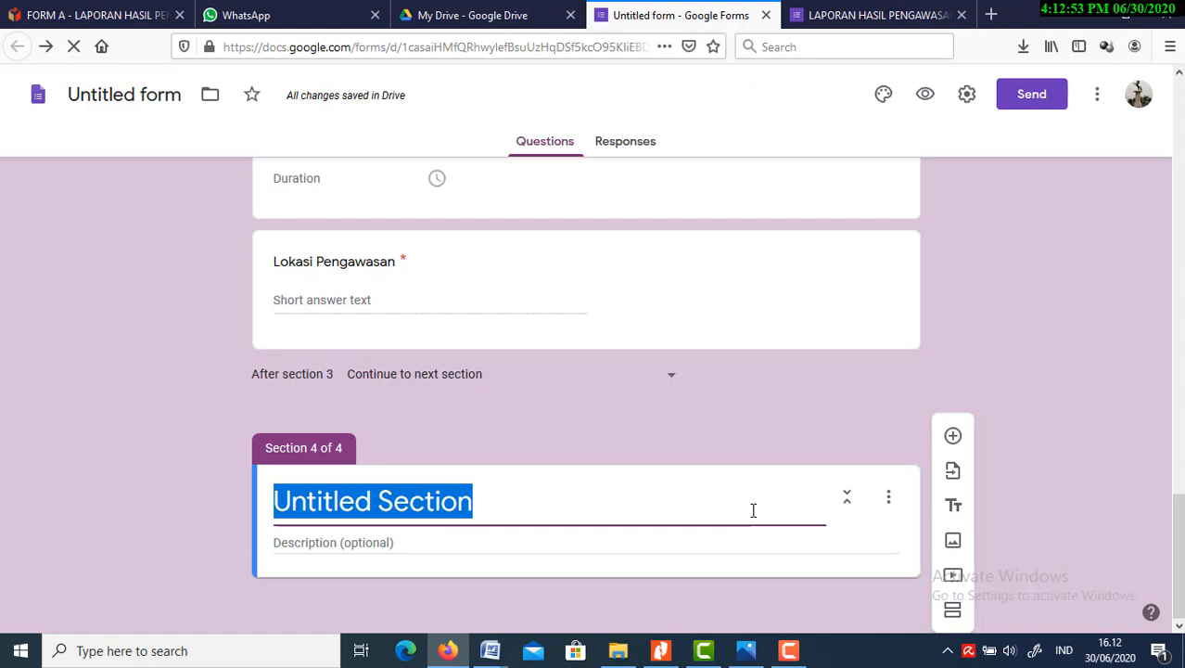
type("u")
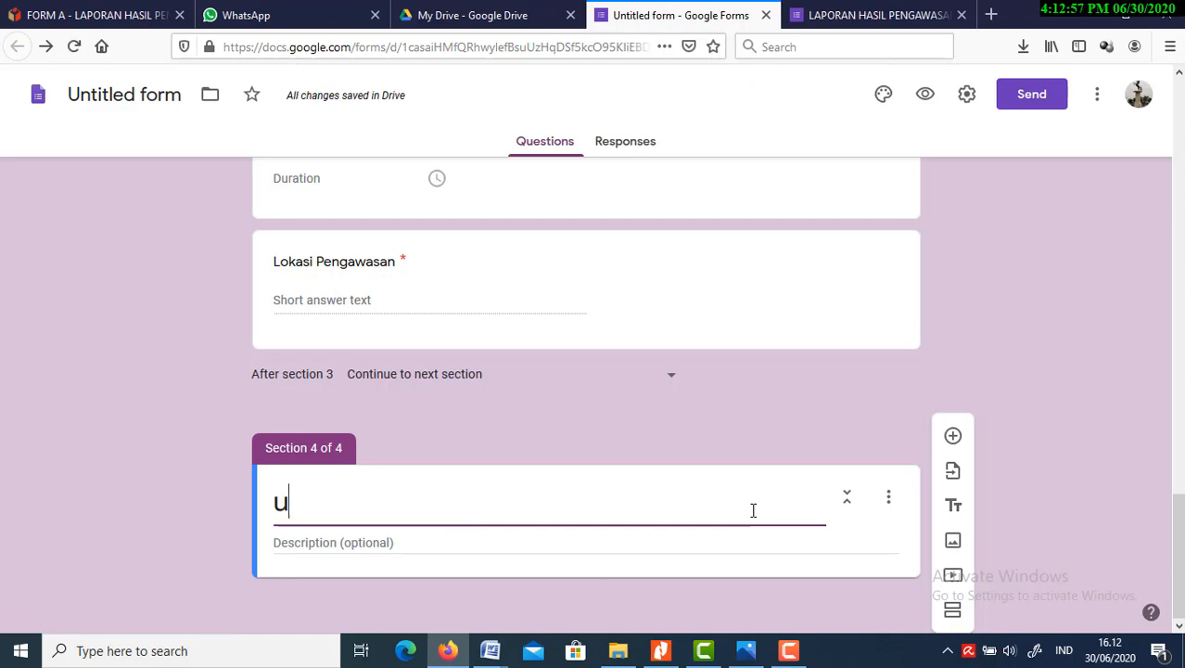
key("BackSpace")
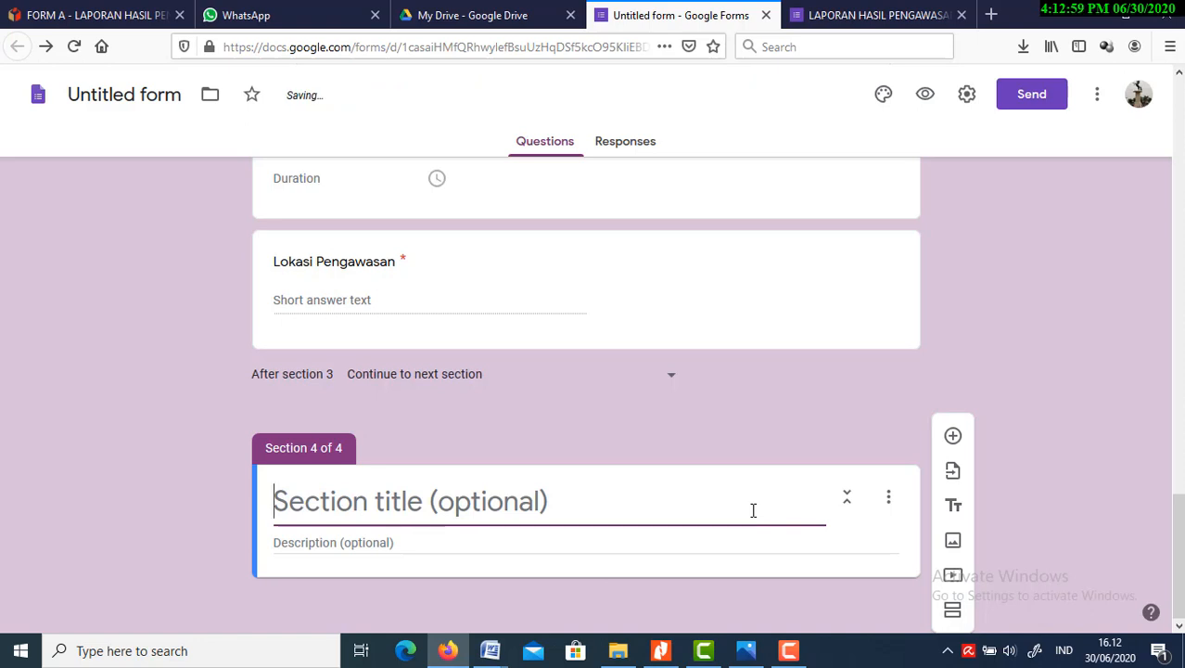
type("URA")
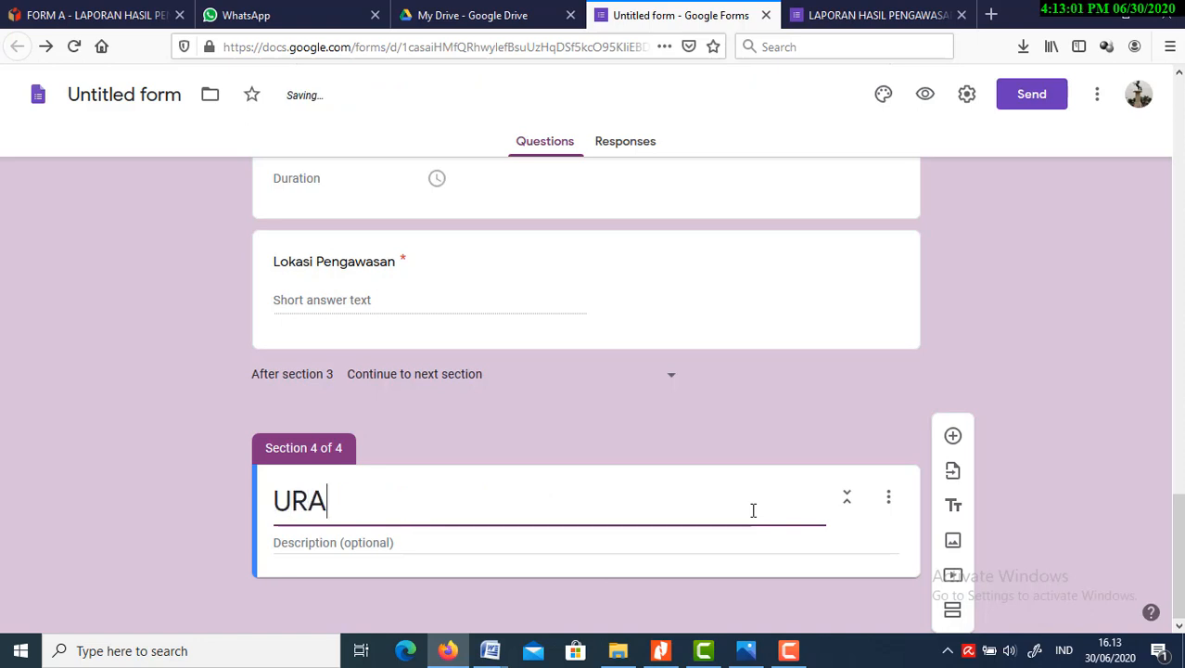
type("IAN ")
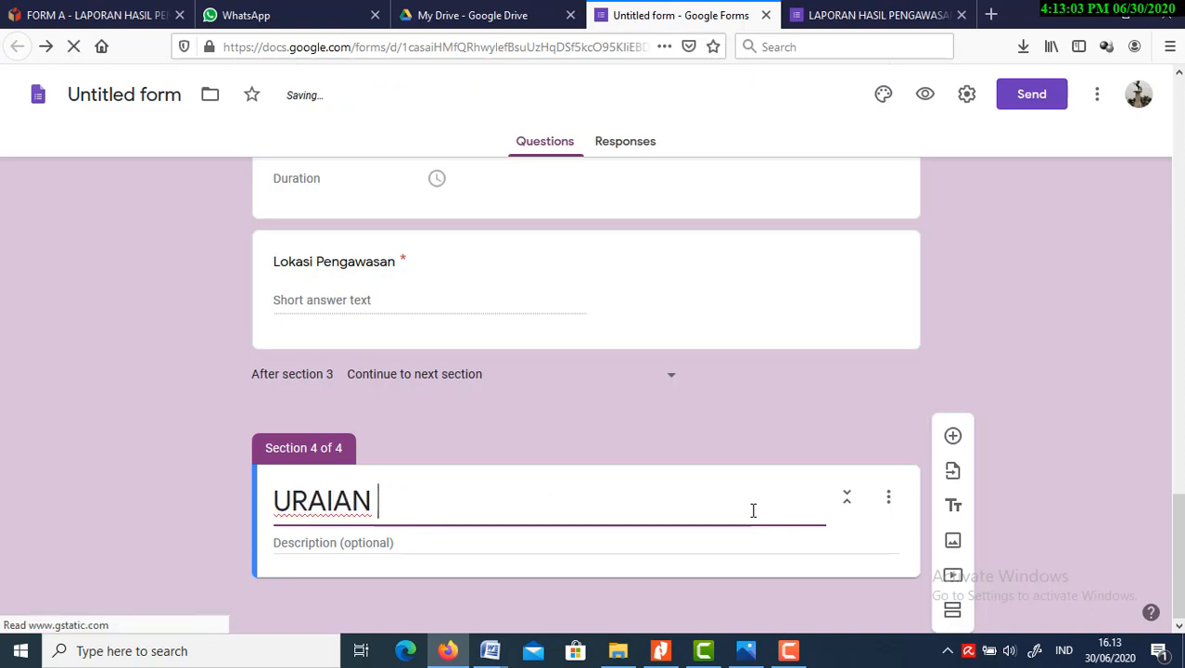
type("HASIL P")
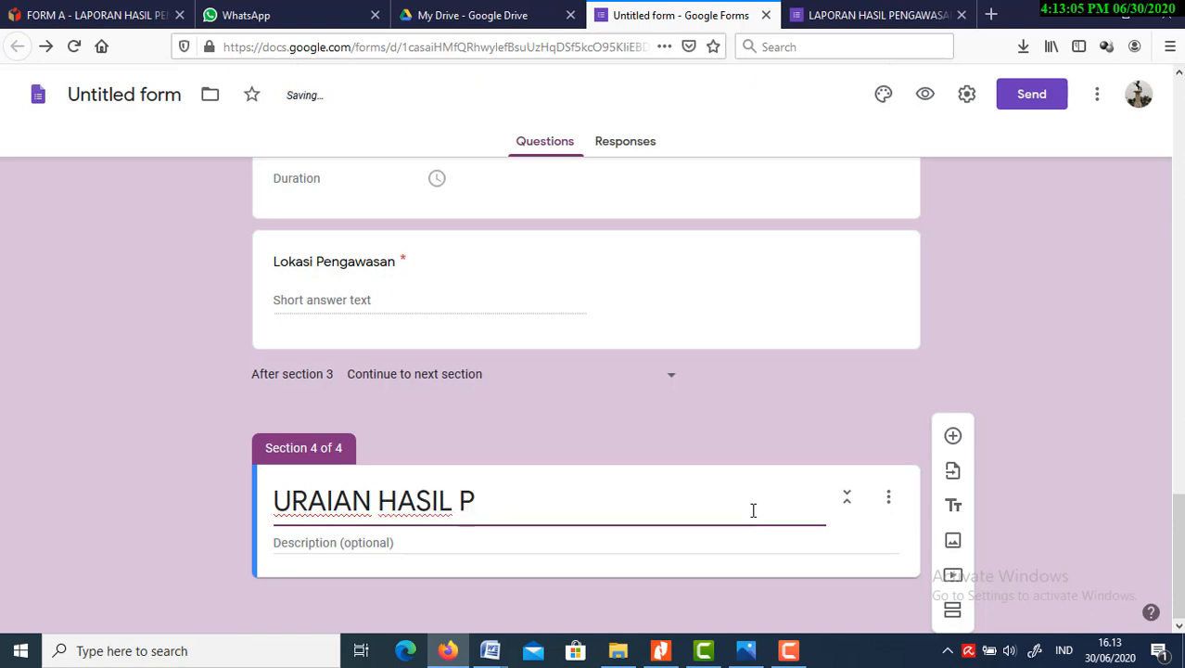
type("ENGAWASAN")
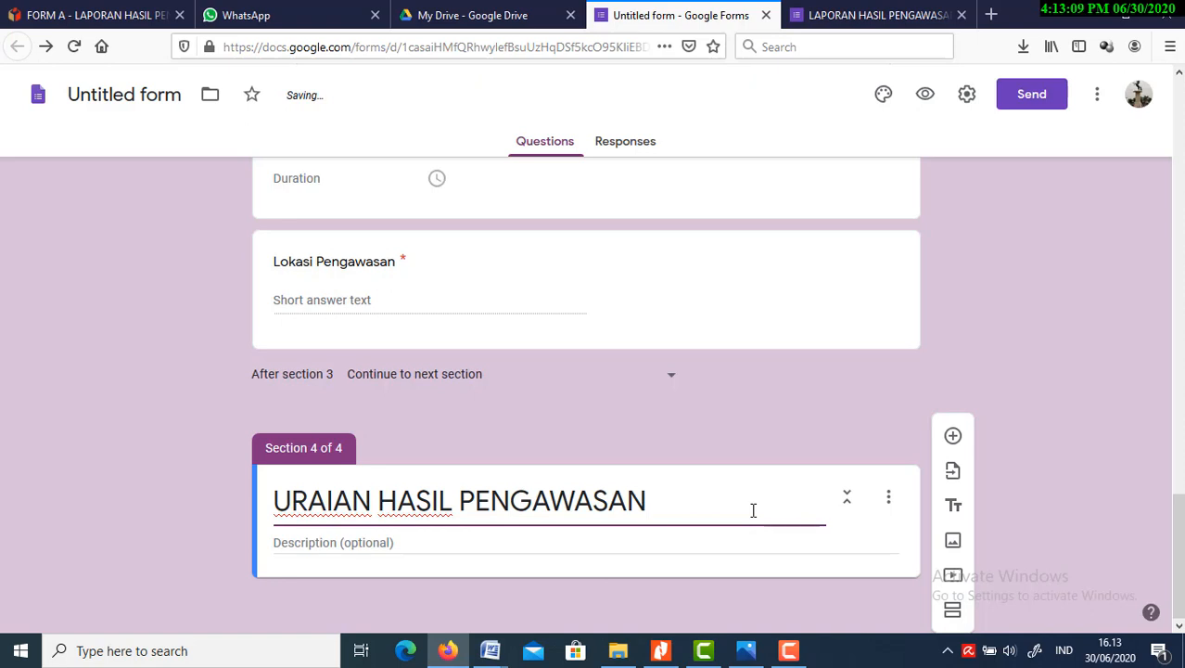
left_click(842, 555)
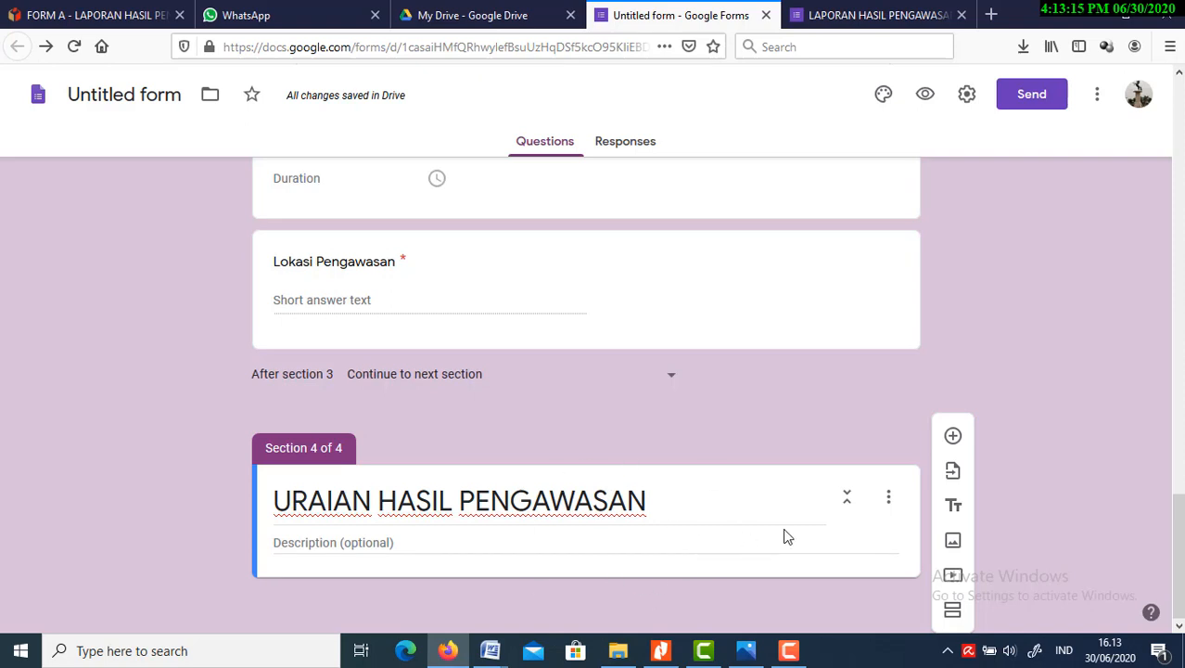
Add a required question of the Paragraph type titled "Uraian Pengawasan" to the "URAIAN HASIL PENGAWASAN" section
left_click(952, 439)
left_click_drag(1179, 537, 1181, 601)
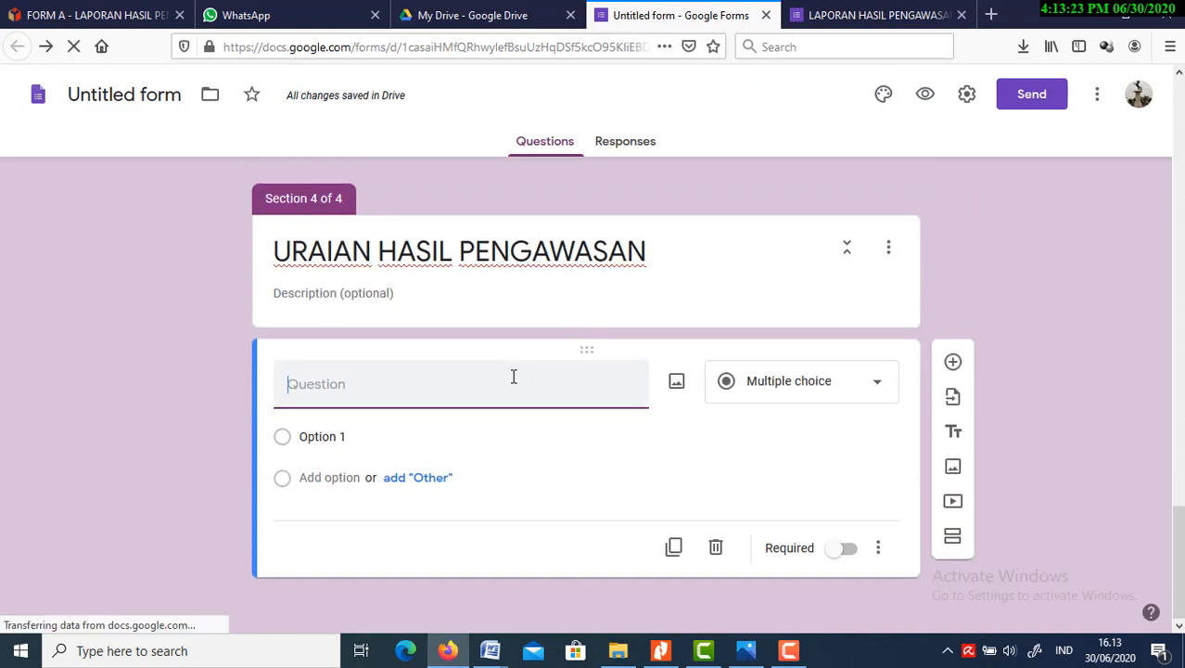
type("Ur")
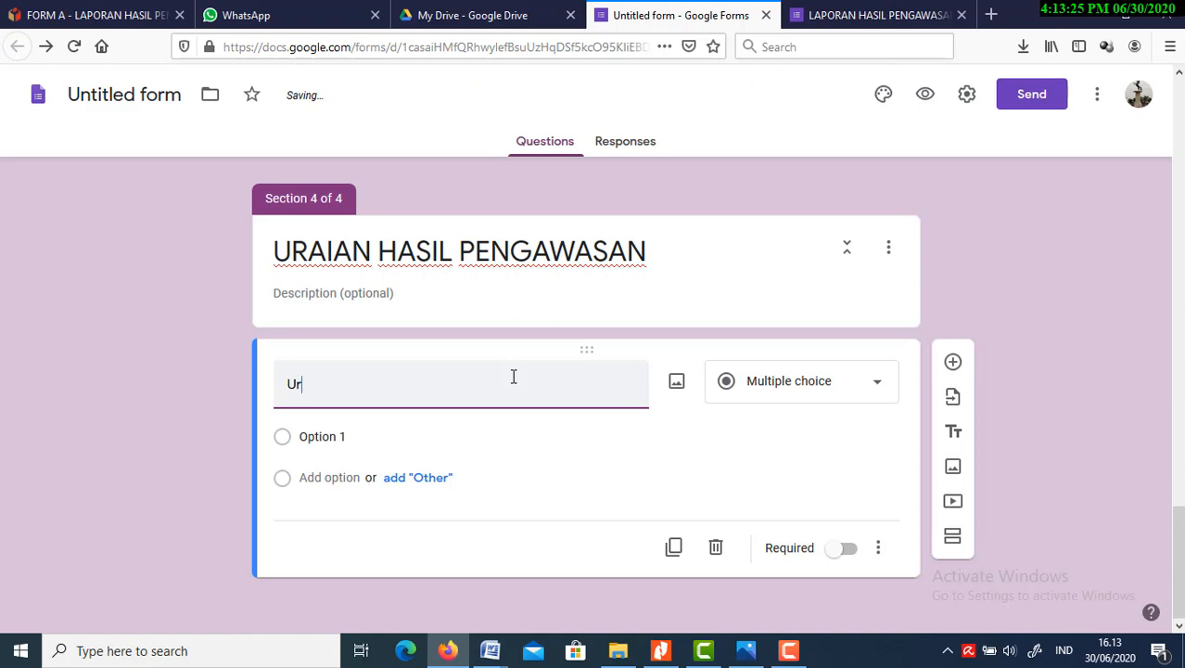
type("aian Pengawasan")
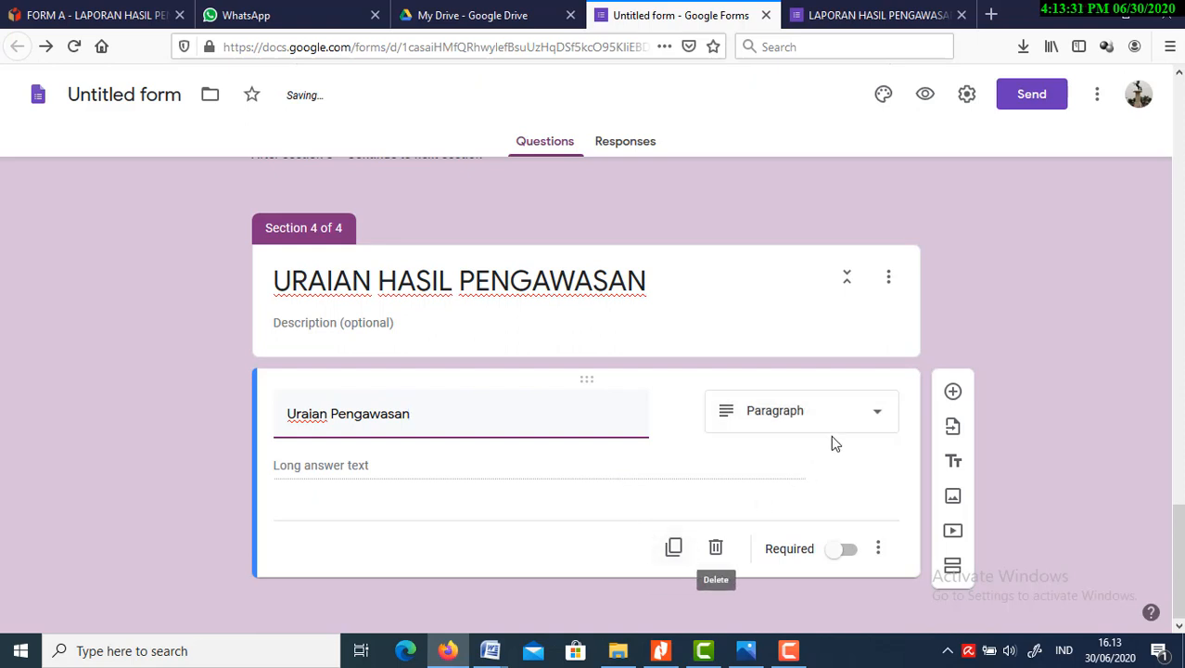
left_click(422, 466)
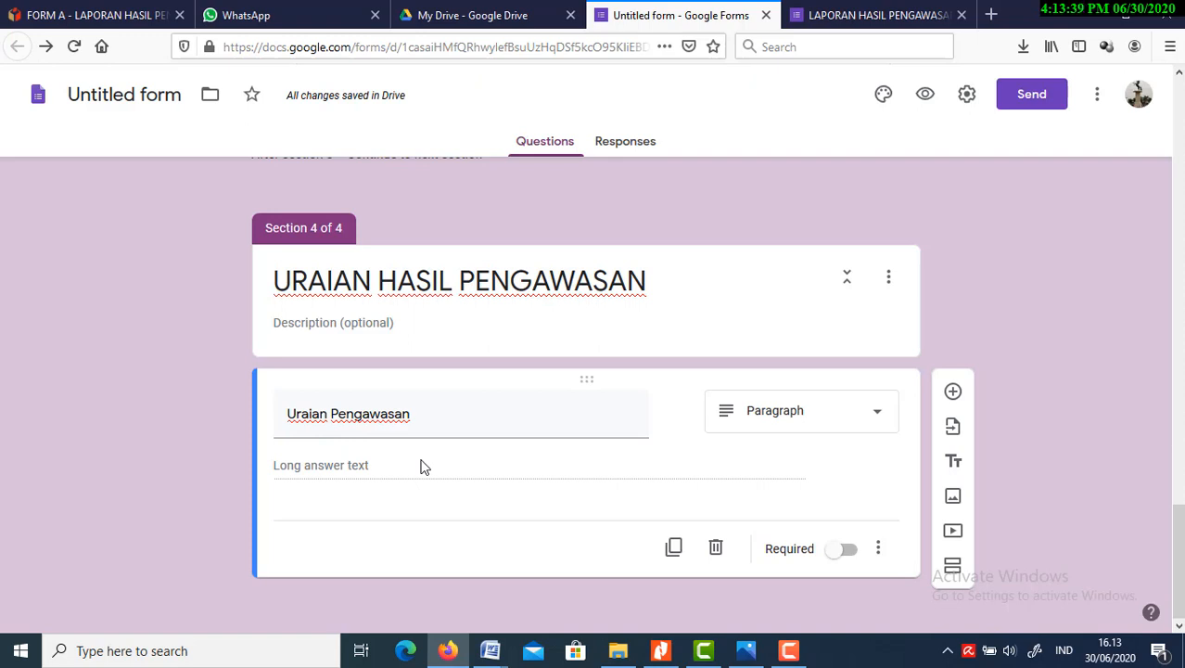
left_click(850, 552)
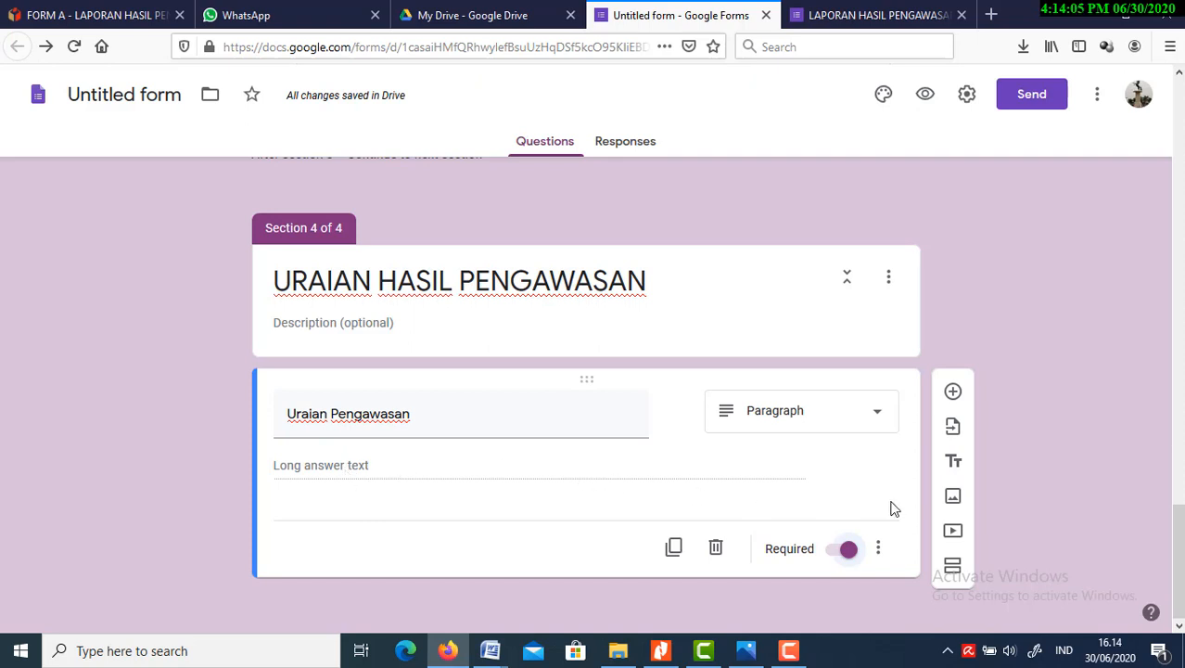
Add a question below "Uraian Pengawasan" and title it "Dokumentasi Pengawasan"
left_click(953, 391)
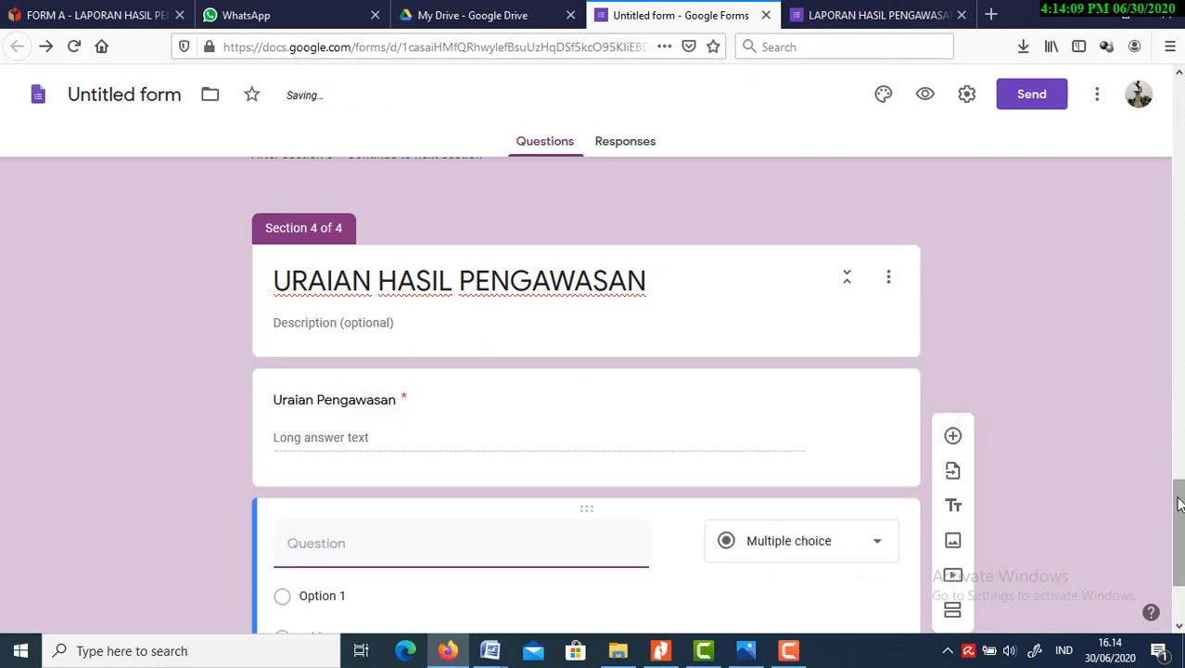
left_click_drag(1179, 502, 1181, 567)
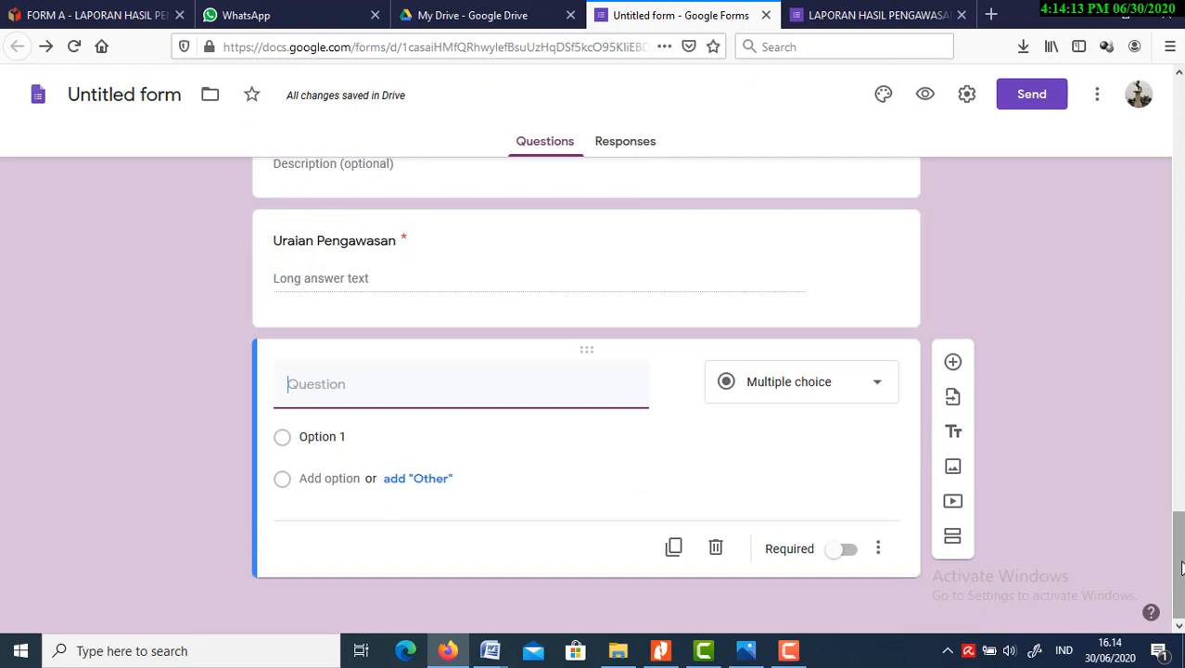
type("Doku")
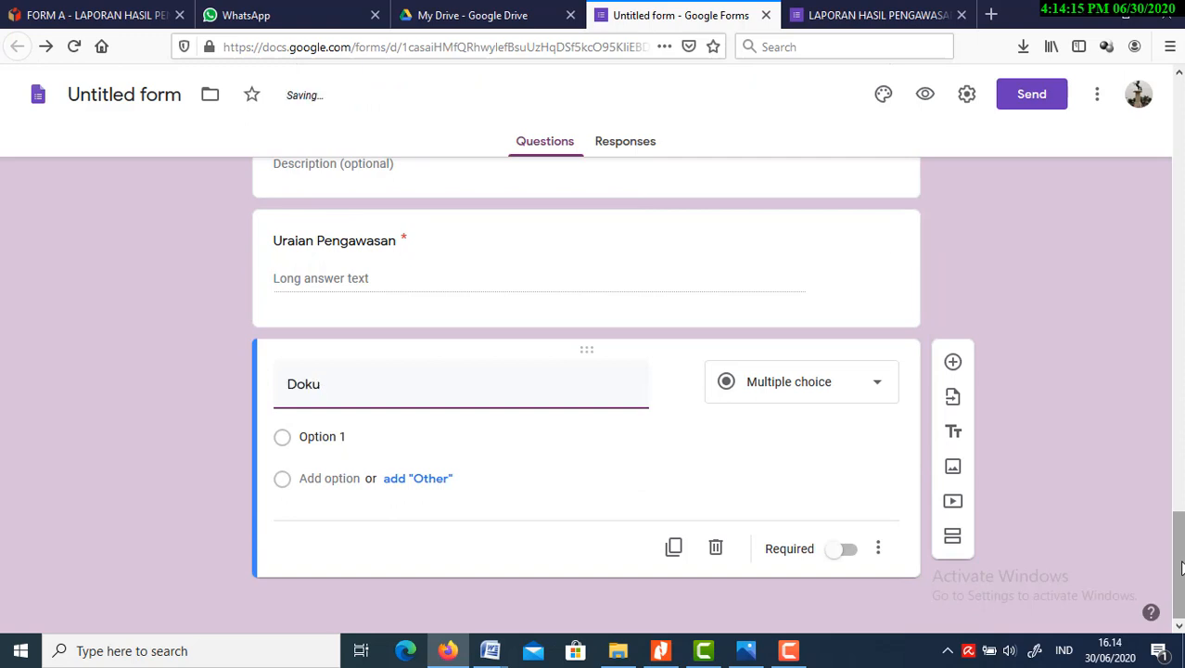
type("mentasi P")
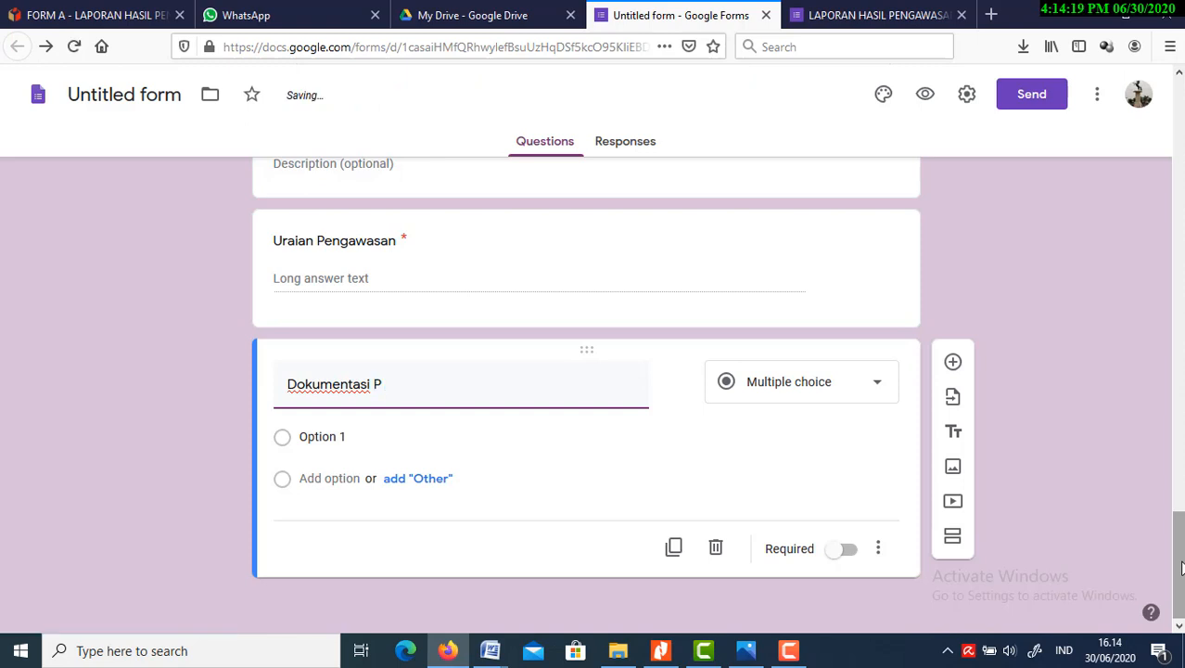
type("engawa")
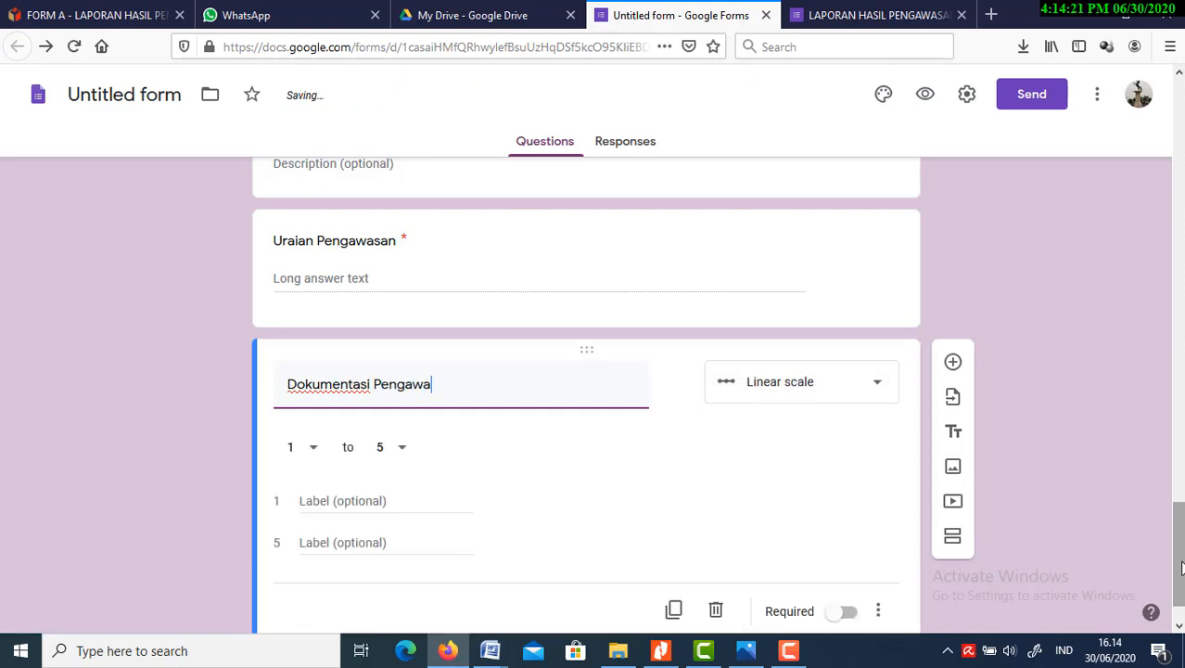
type("san")
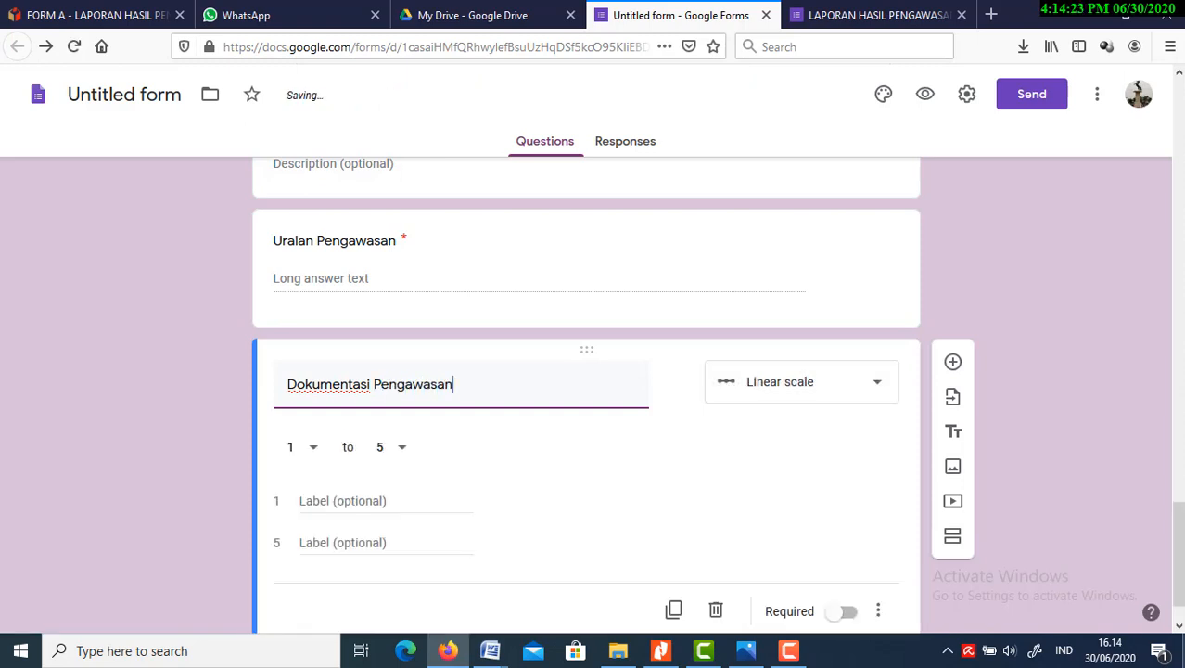
Set the "Dokumentasi Pengawasan" question to the File upload type and make it required
left_click(876, 390)
left_click(818, 350)
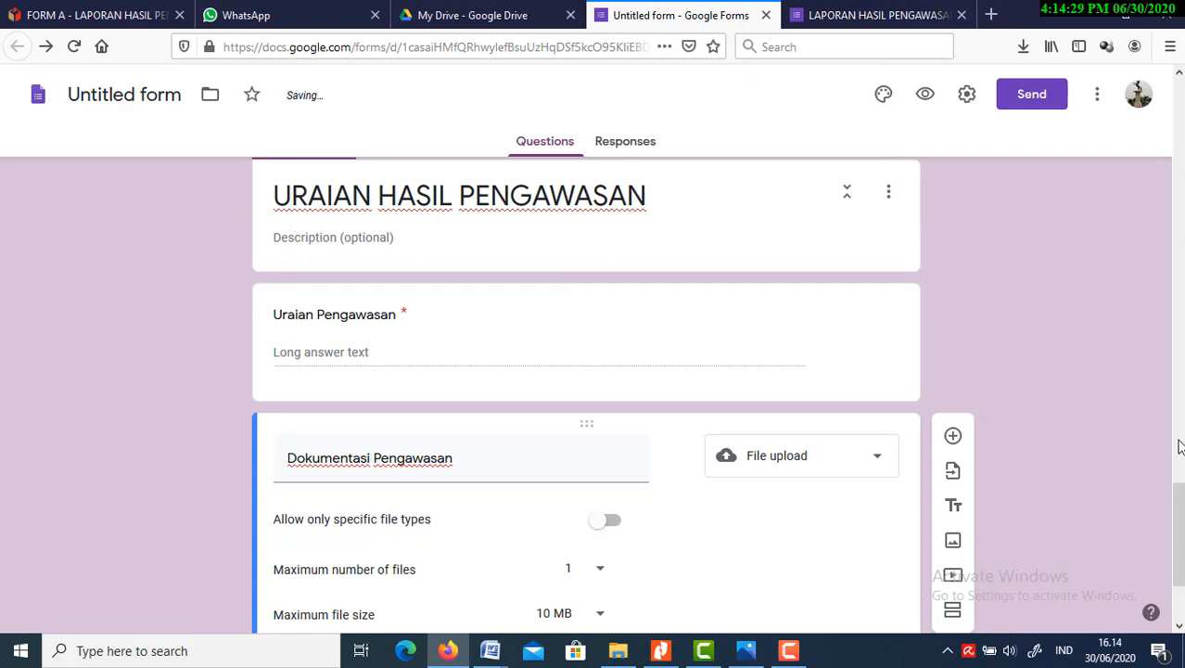
left_click(1179, 629)
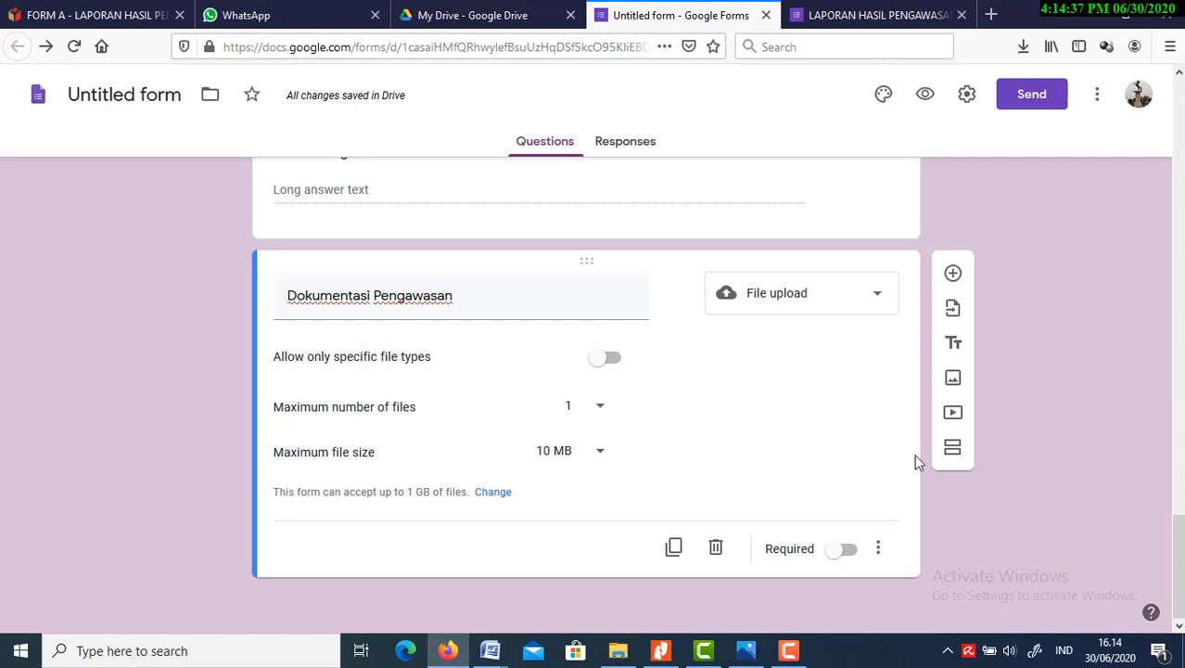
left_click(850, 559)
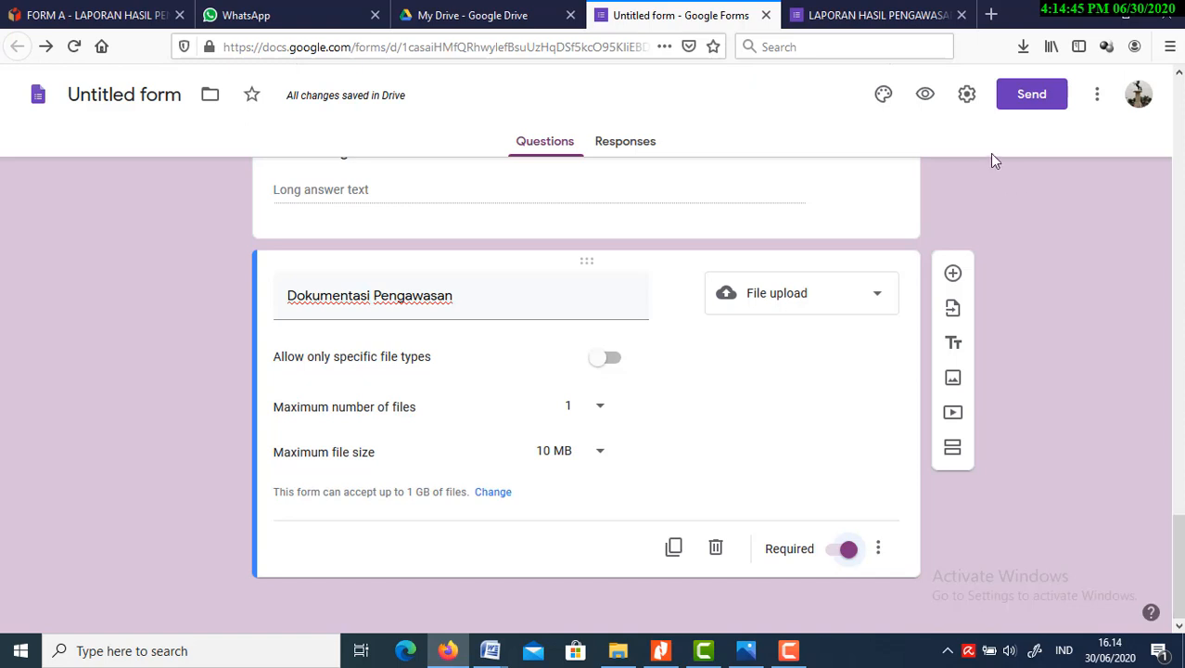
Open a preview of the form and advance to its DATA PENGAWAS section
left_click(926, 102)
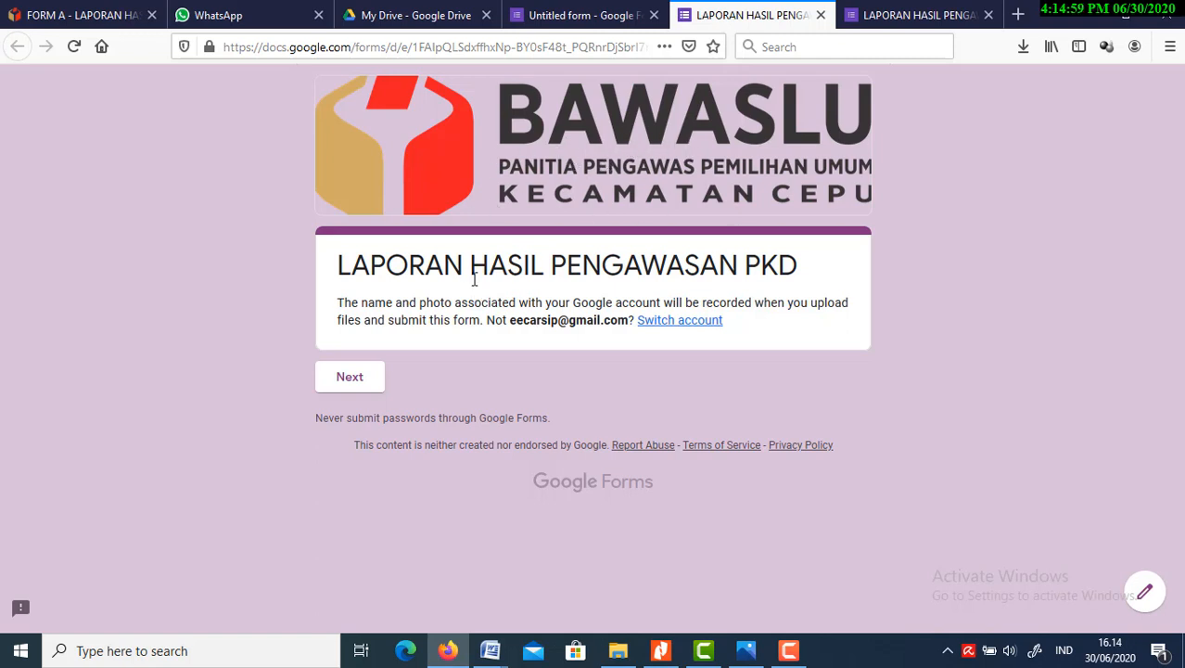
left_click(366, 385)
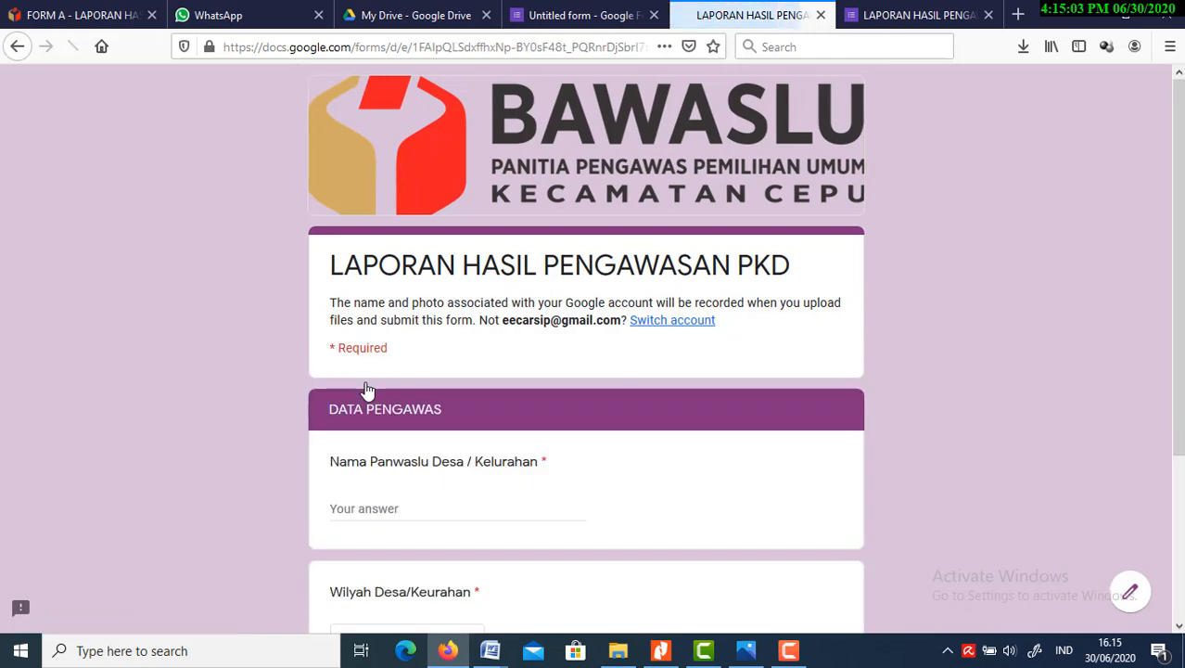
scroll(1180, 304, "down", 3)
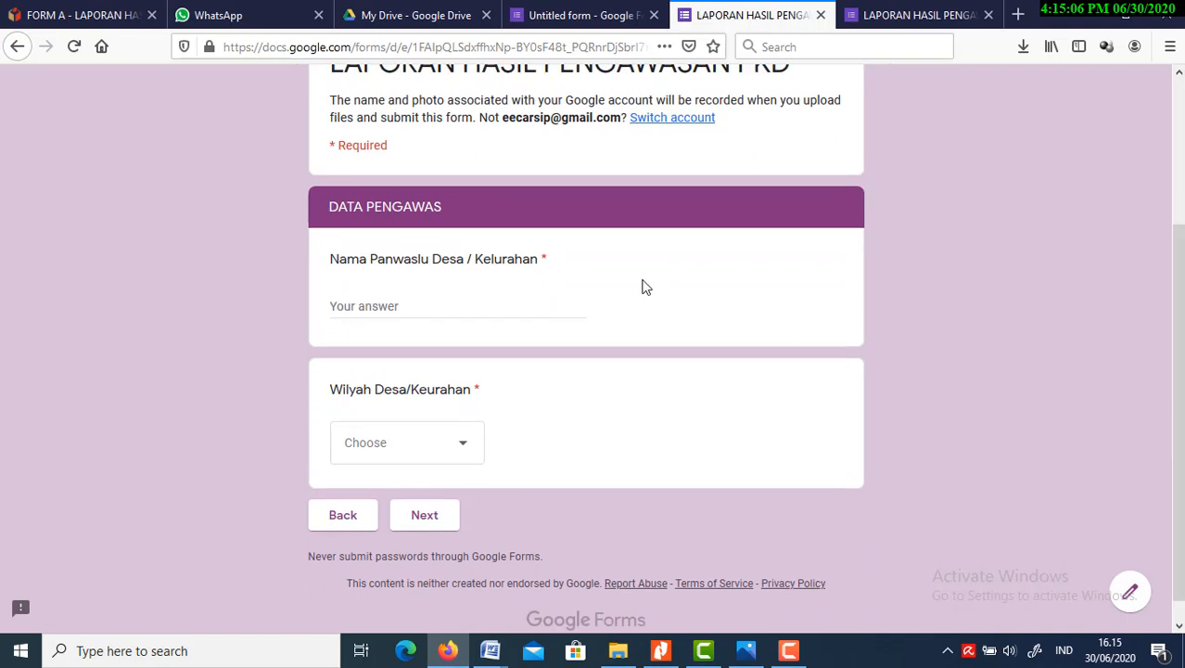
Enter the supervisor's name, choose Cepu as the village area, and continue to the KEGIATAN PENGAWASAN section
left_click(501, 300)
type("Deddy")
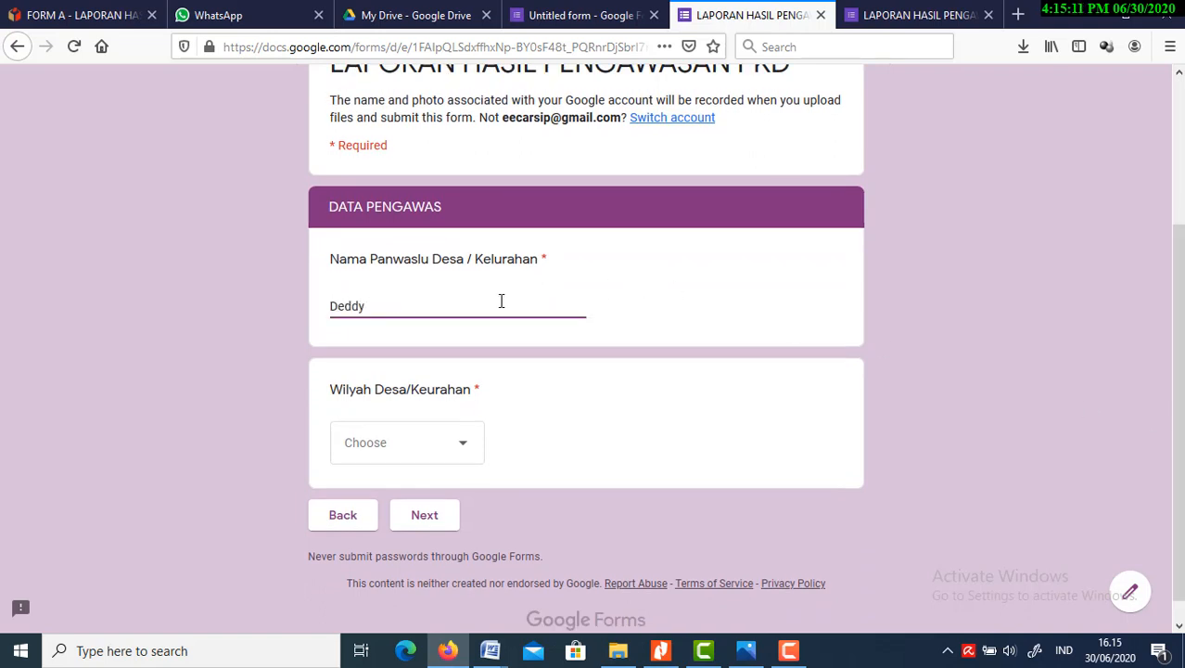
left_click(454, 452)
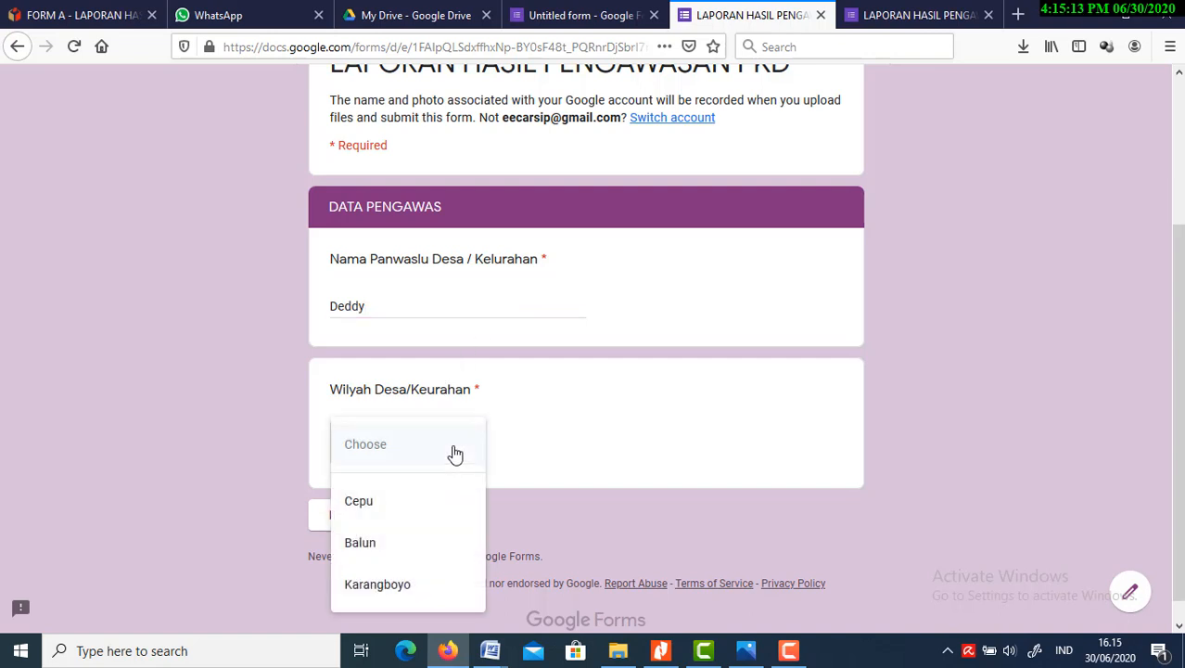
left_click(405, 510)
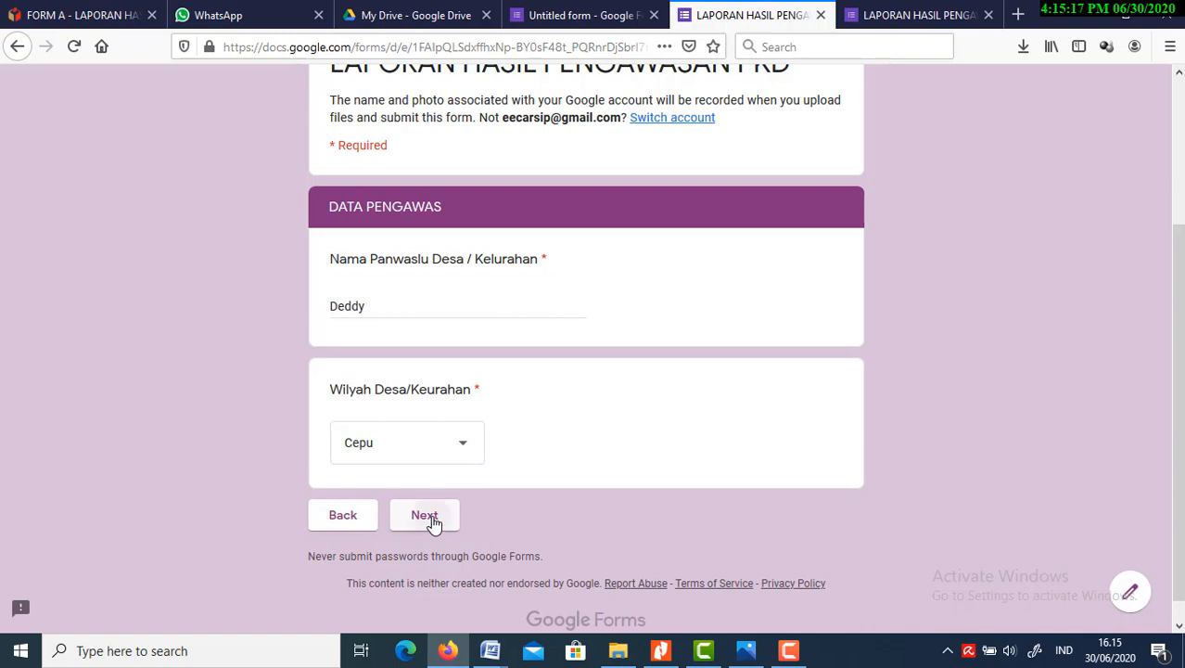
left_click(425, 515)
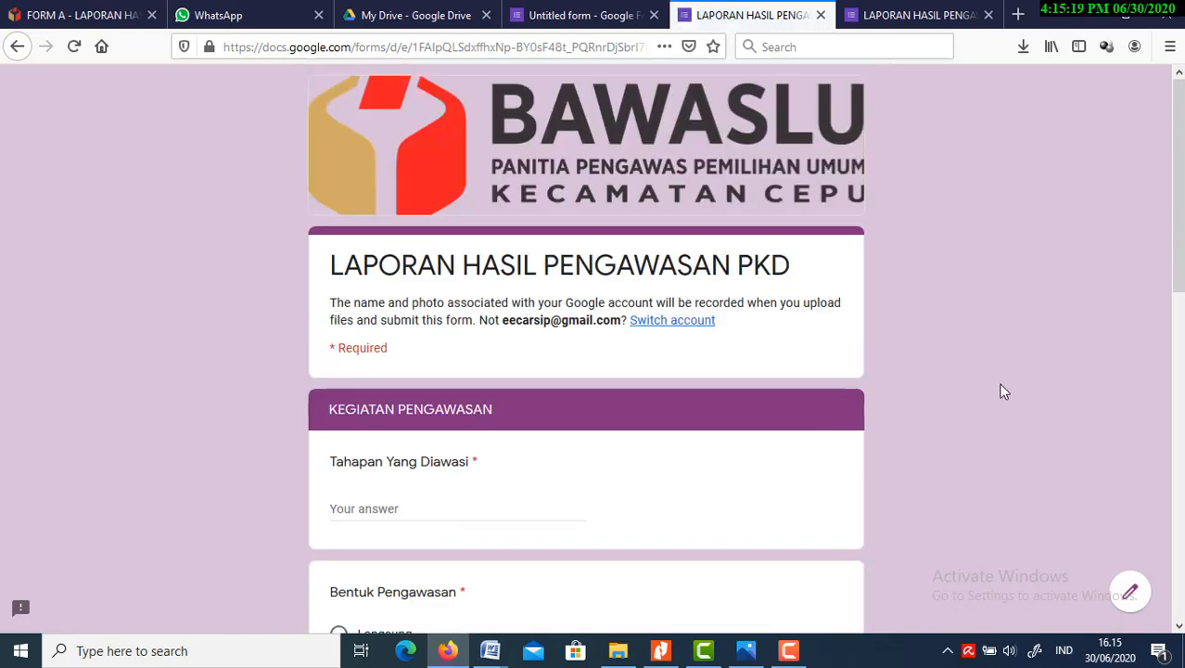
Answer "Tahapan Yang Diawasi" with "Mutarlih" and choose Langsung for "Bentuk Pengawasan"
left_click_drag(1180, 270, 1180, 358)
left_click(489, 305)
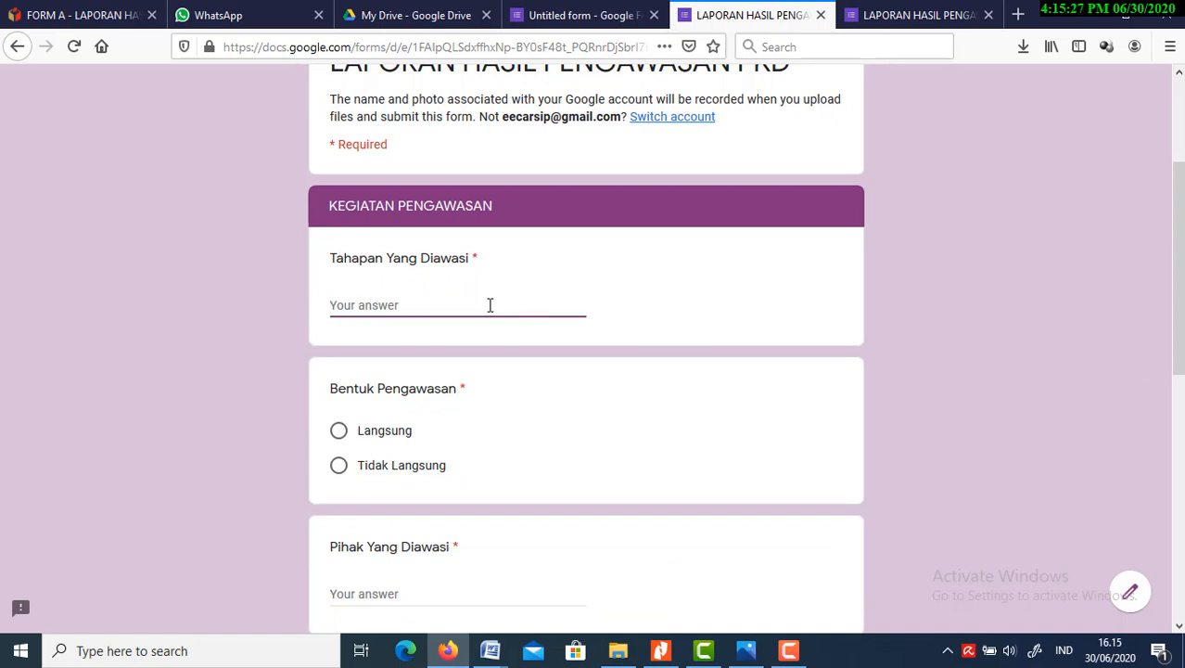
type("Mutarlih")
left_click(384, 437)
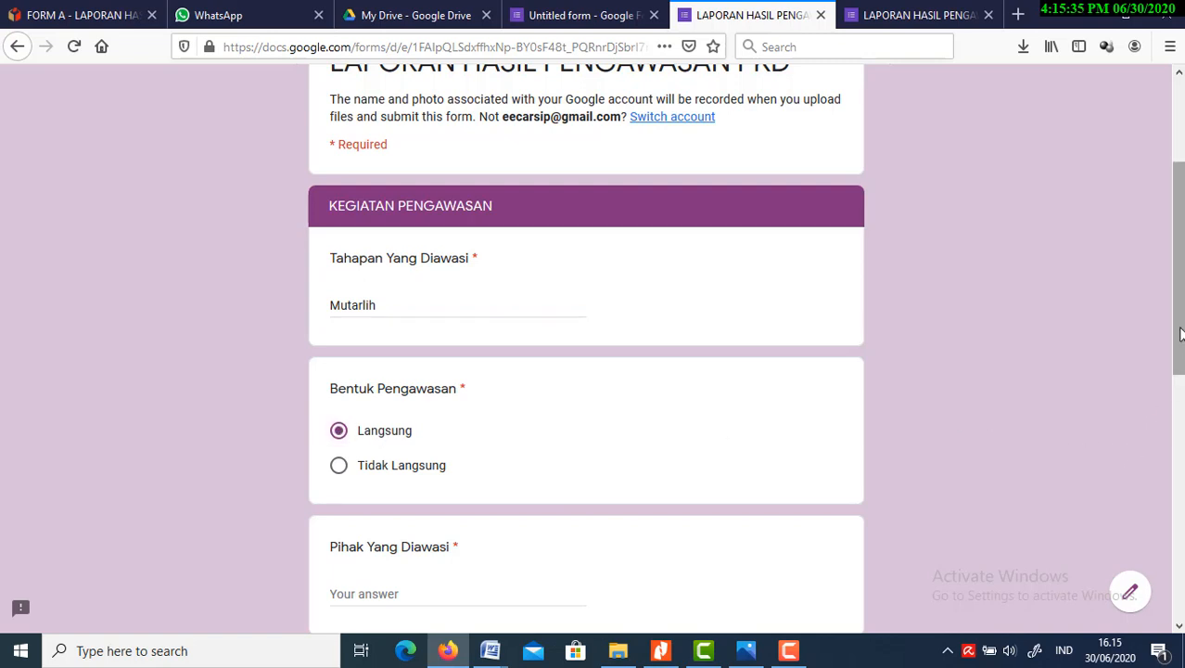
Answer the "Pihak Yang Diawasi" question with "PPDP"
scroll(1180, 334, "down", 4)
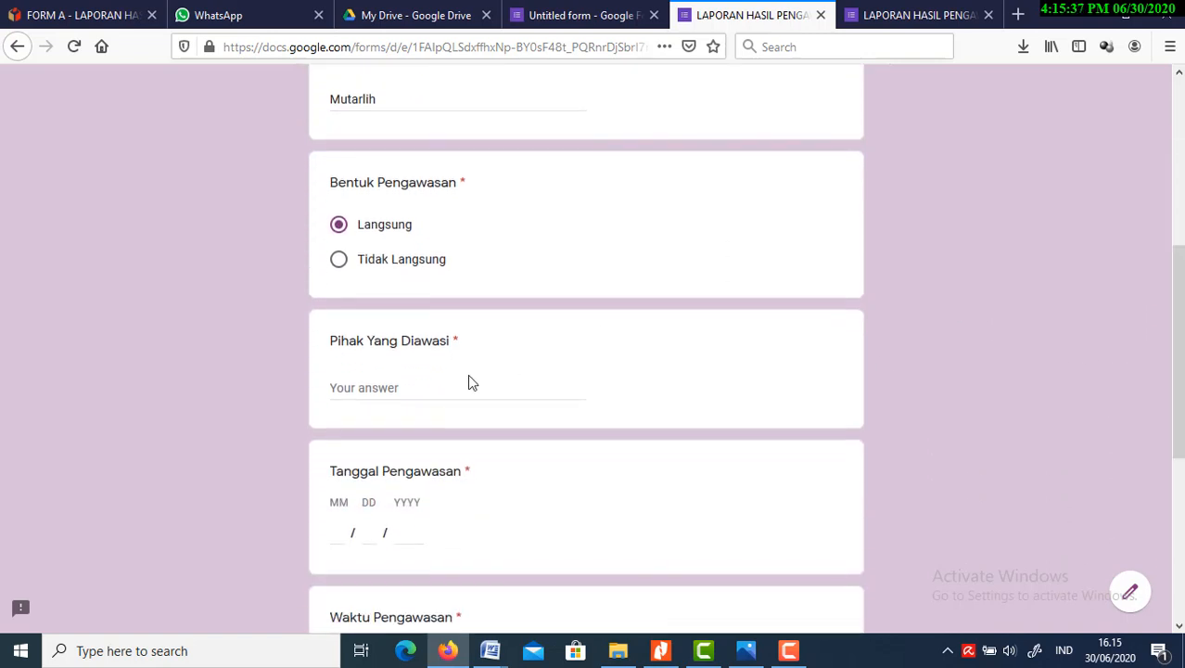
left_click(429, 387)
type("PPDP")
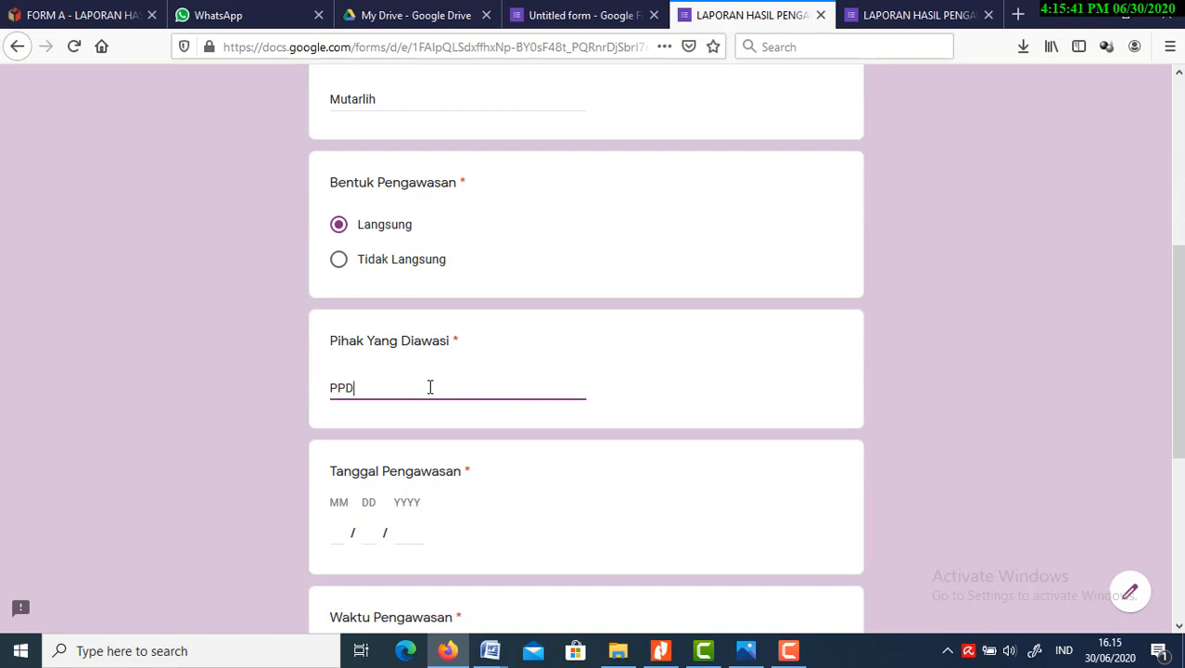
Set the "Tanggal Pengawasan" date to 06/25/2020
left_click(341, 534)
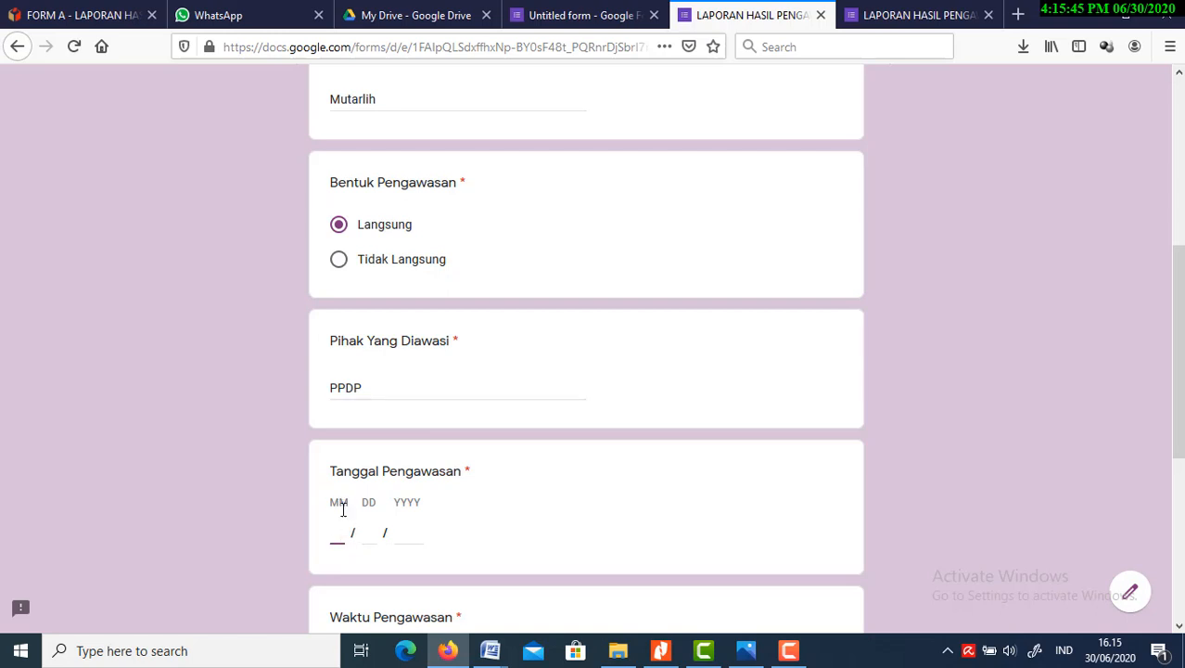
type("06")
left_click(365, 533)
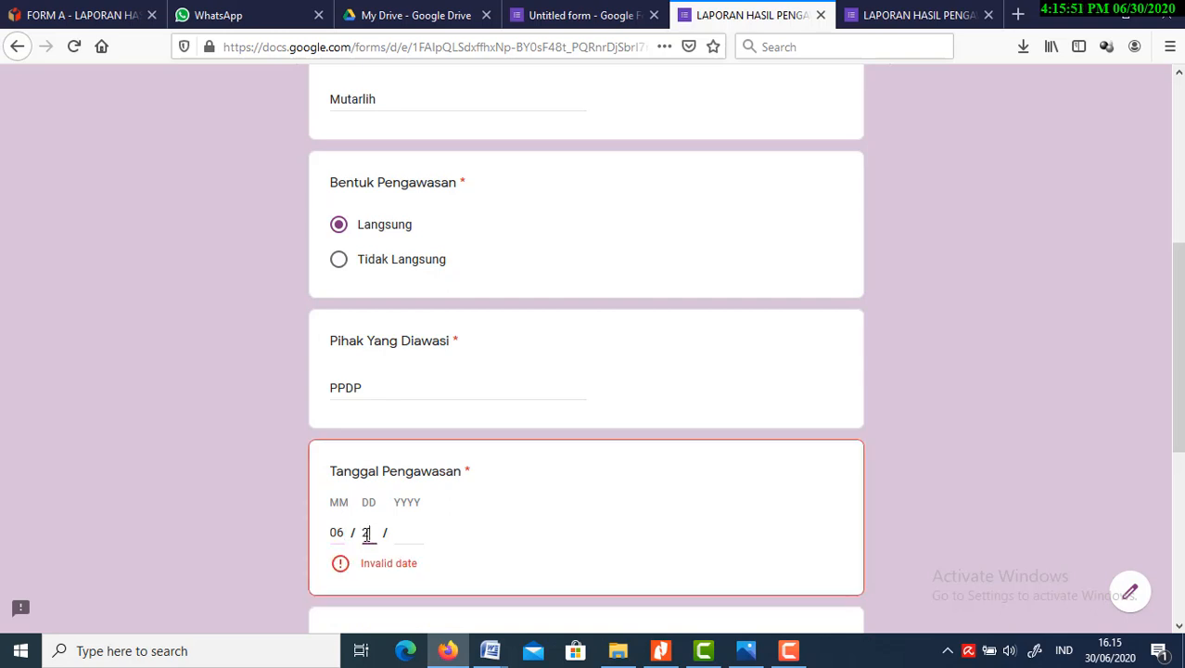
type("25")
left_click(404, 532)
type("2020")
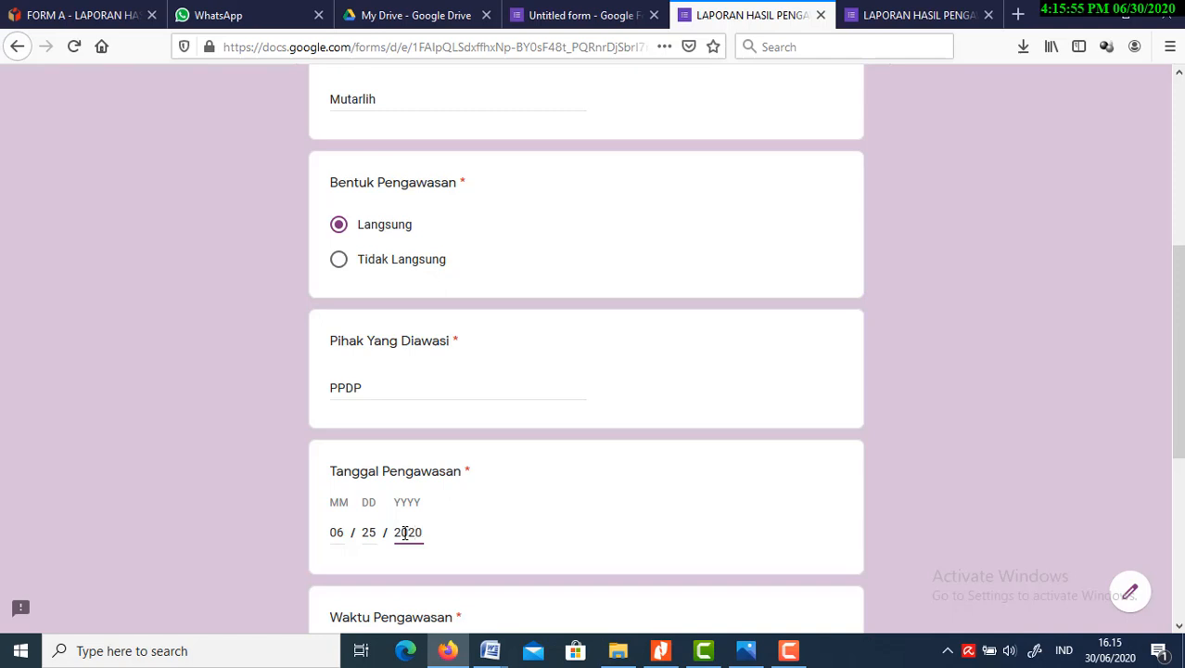
left_click(798, 518)
Set the "Waktu Pengawasan" time to 08:00:00
scroll(1178, 430, "down", 4)
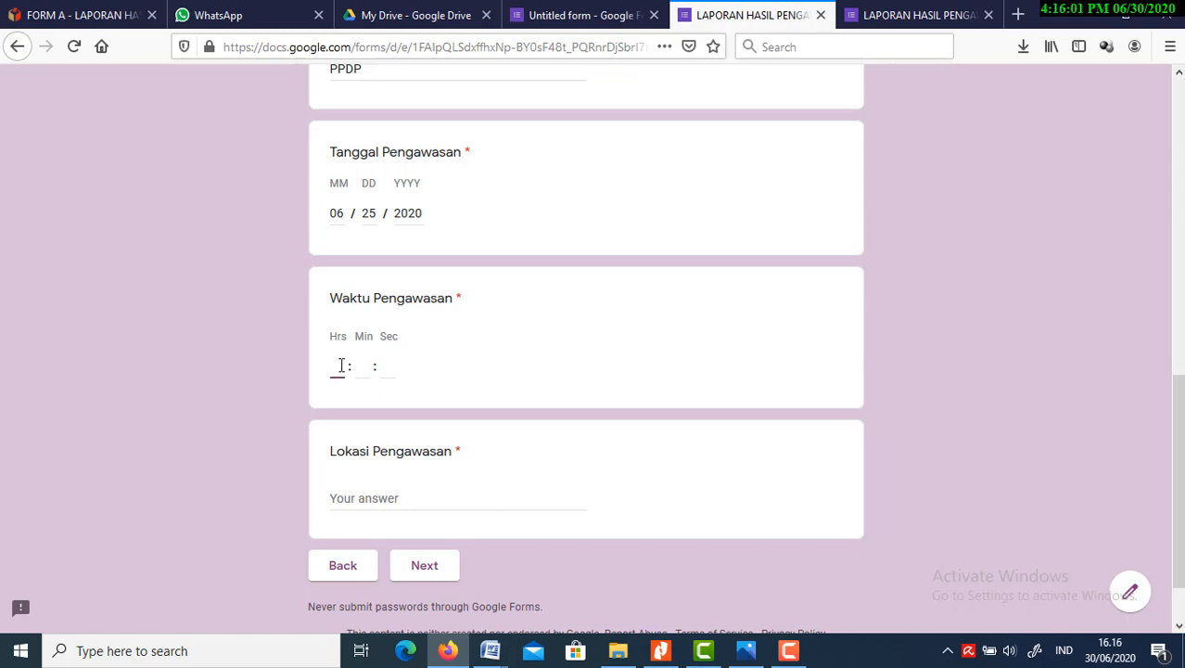
type("08")
left_click(362, 366)
type("00")
left_click(386, 367)
type("00")
Answer "Lokasi Pengawasan" with "Kelurahan Cepu" and continue to the URAIAN HASIL PENGAWASAN section
left_click(414, 497)
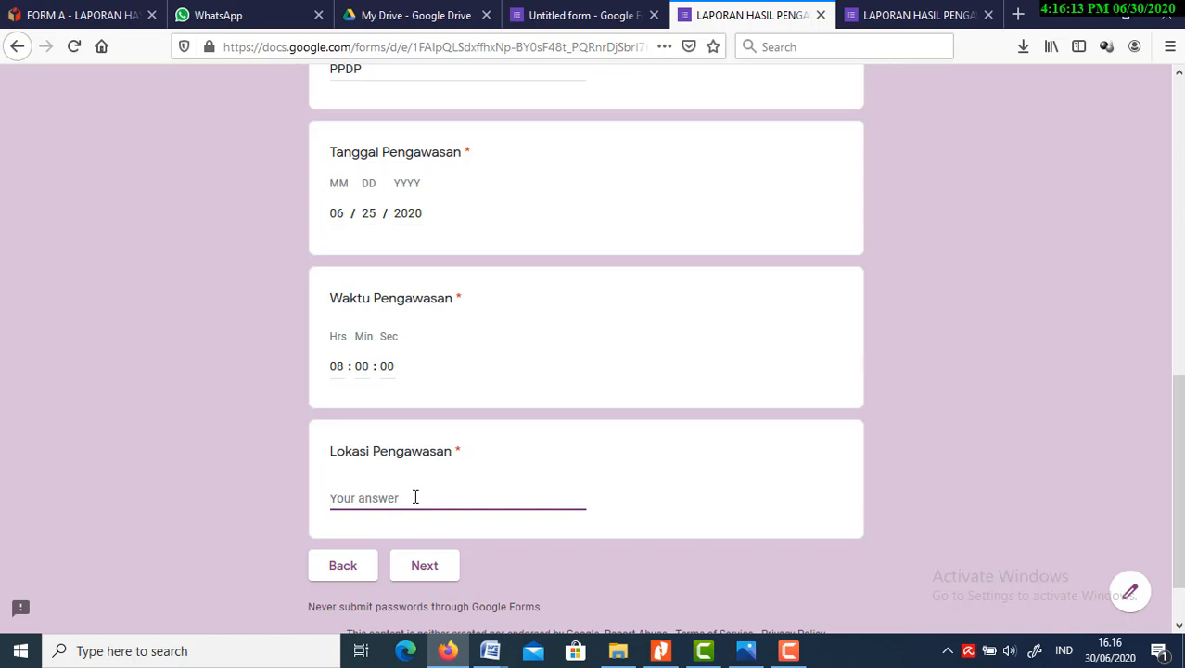
type("kELURAHA")
key("BackSpace")
key("BackSpace")
key("BackSpace")
key("BackSpace")
key("BackSpace")
key("BackSpace")
key("BackSpace")
key("BackSpace")
type("Kelurahan Cepu")
left_click(433, 572)
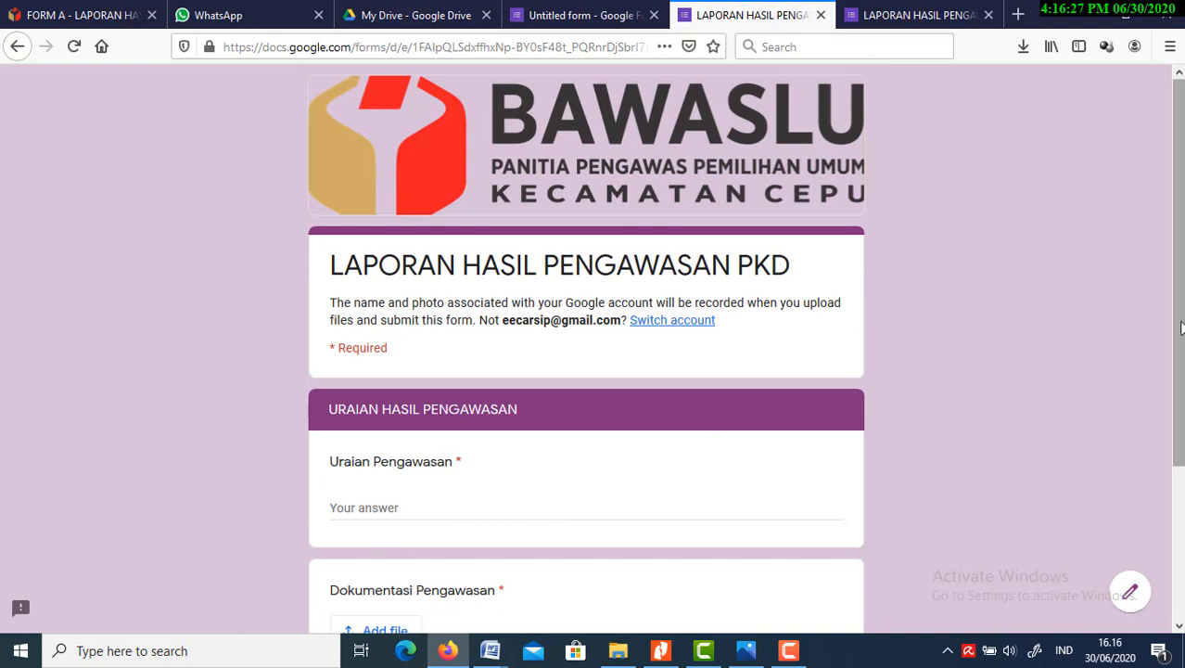
Answer "Uraian Pengawasan" with "Tidak ditemukan pelanggaran bla... bla... bla....."
left_click_drag(1178, 326, 1179, 451)
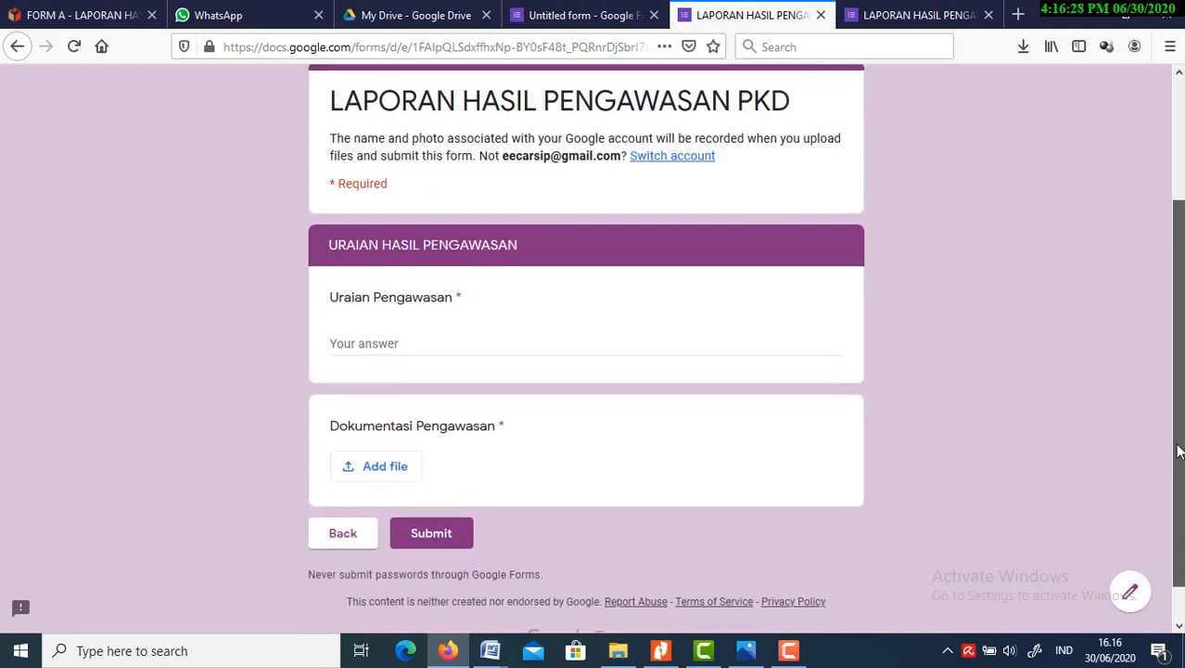
left_click(399, 340)
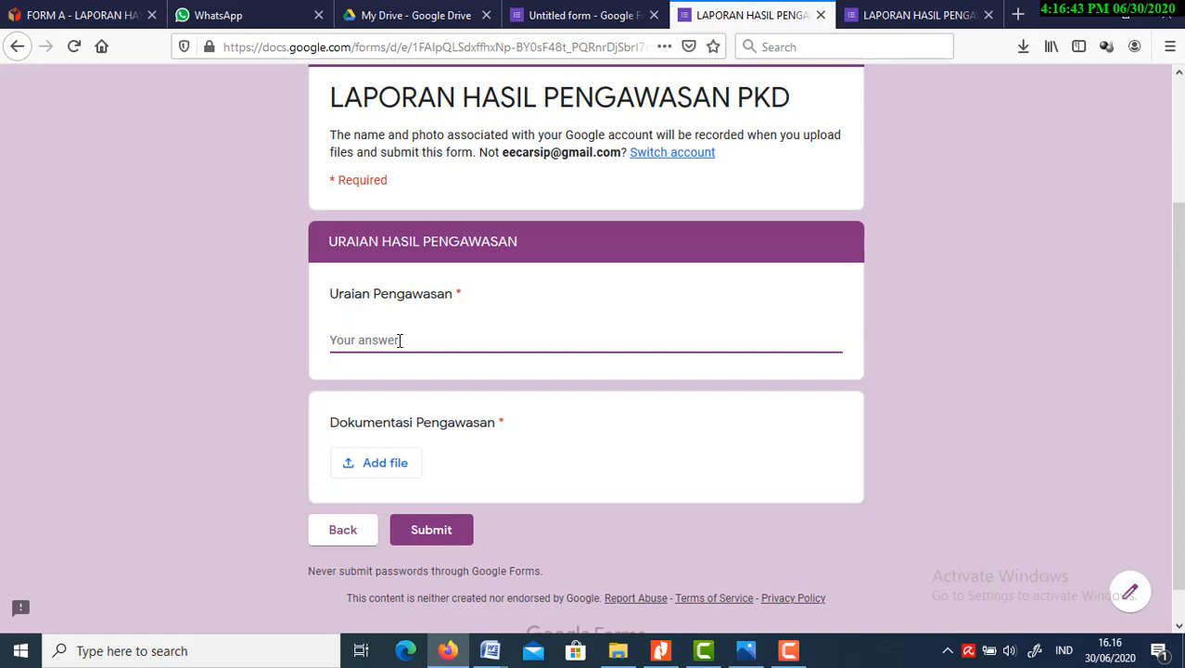
type("Tidak ditemukan pelangga")
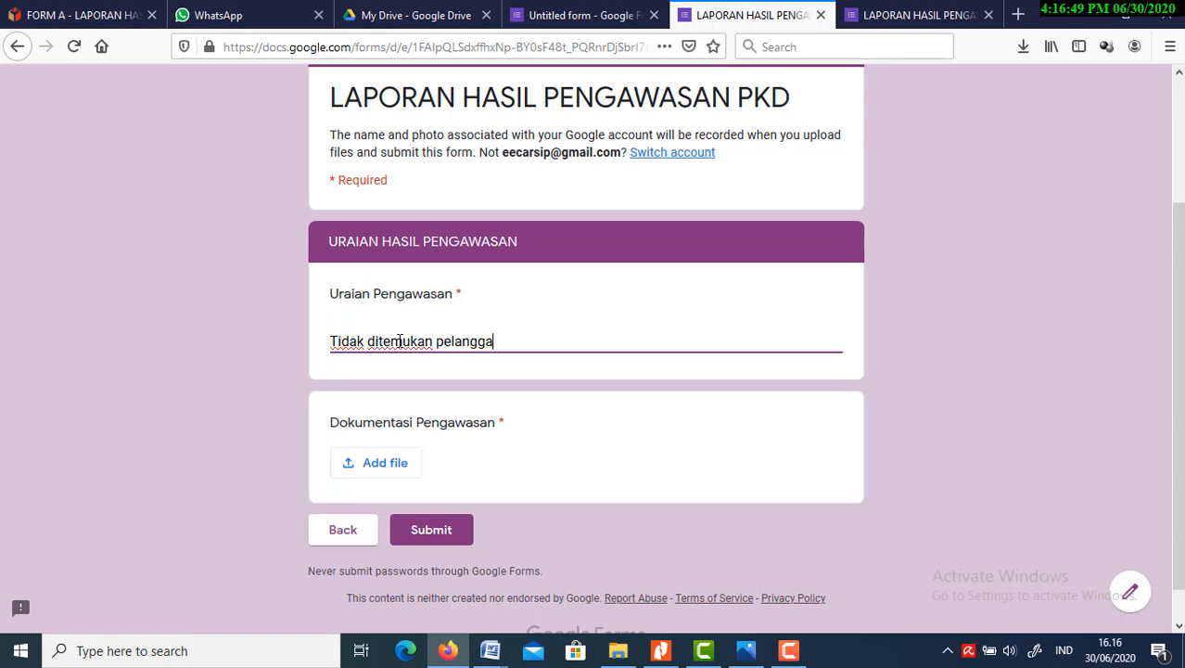
type("ran bla... bla..")
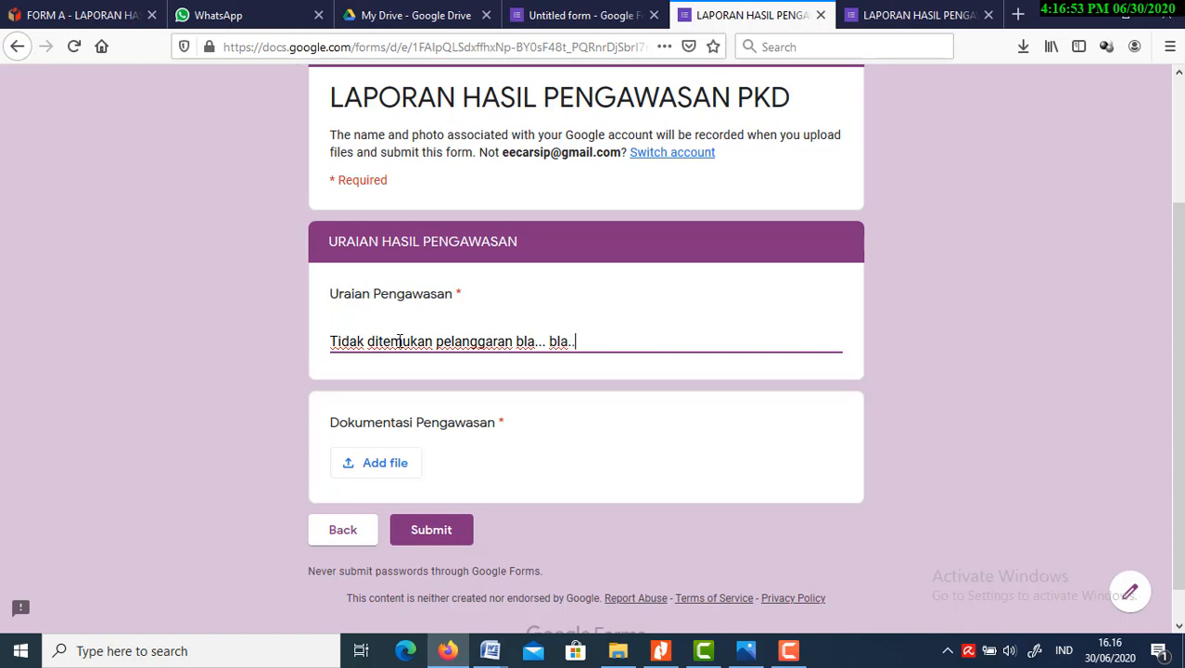
type(". bla.....")
left_click(596, 436)
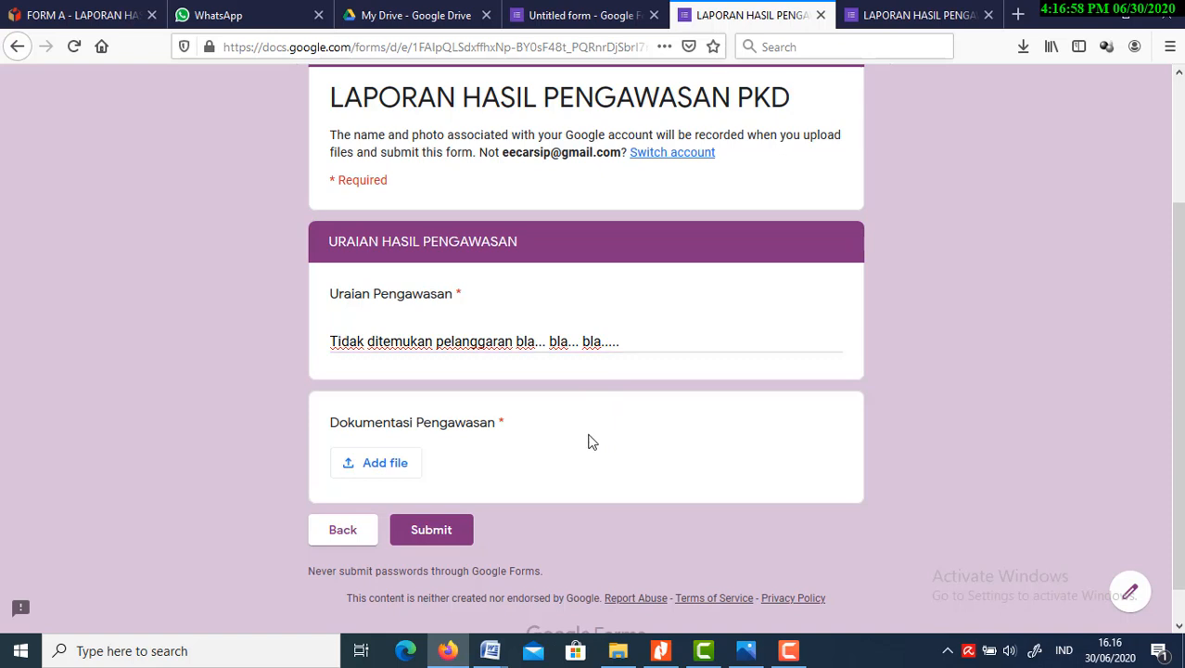
Upload PANWASCAM CEPU.png from the device's Downloads folder as the "Dokumentasi Pengawasan" answer and submit the form
left_click(367, 469)
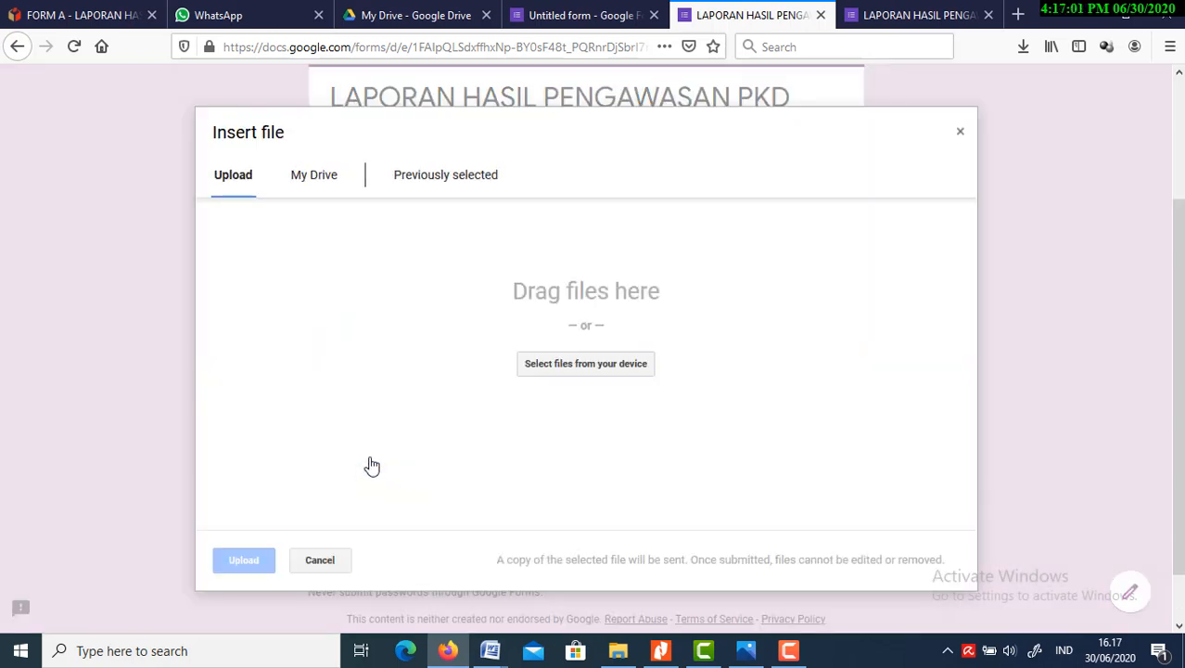
left_click(451, 186)
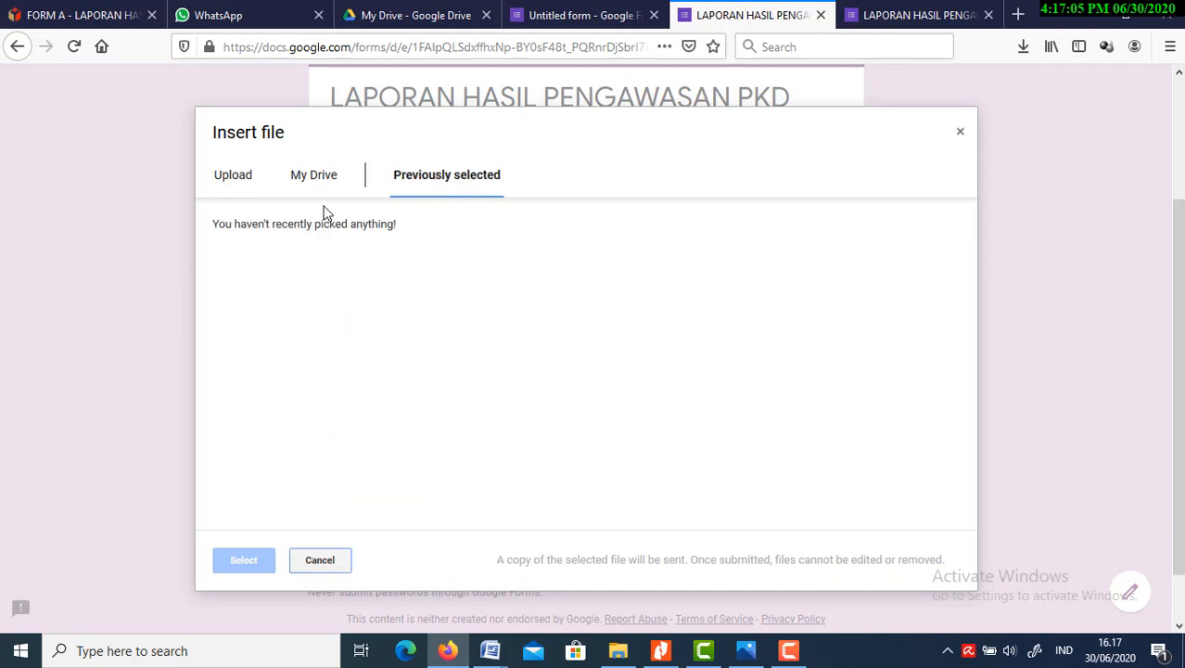
left_click(252, 182)
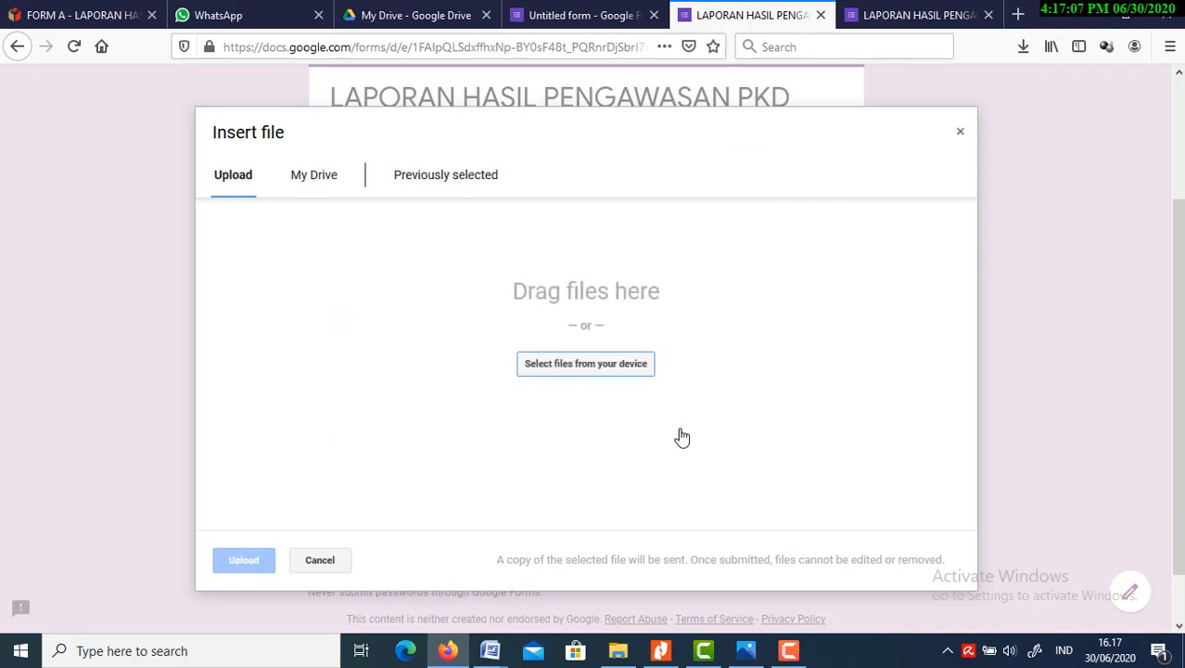
left_click(628, 366)
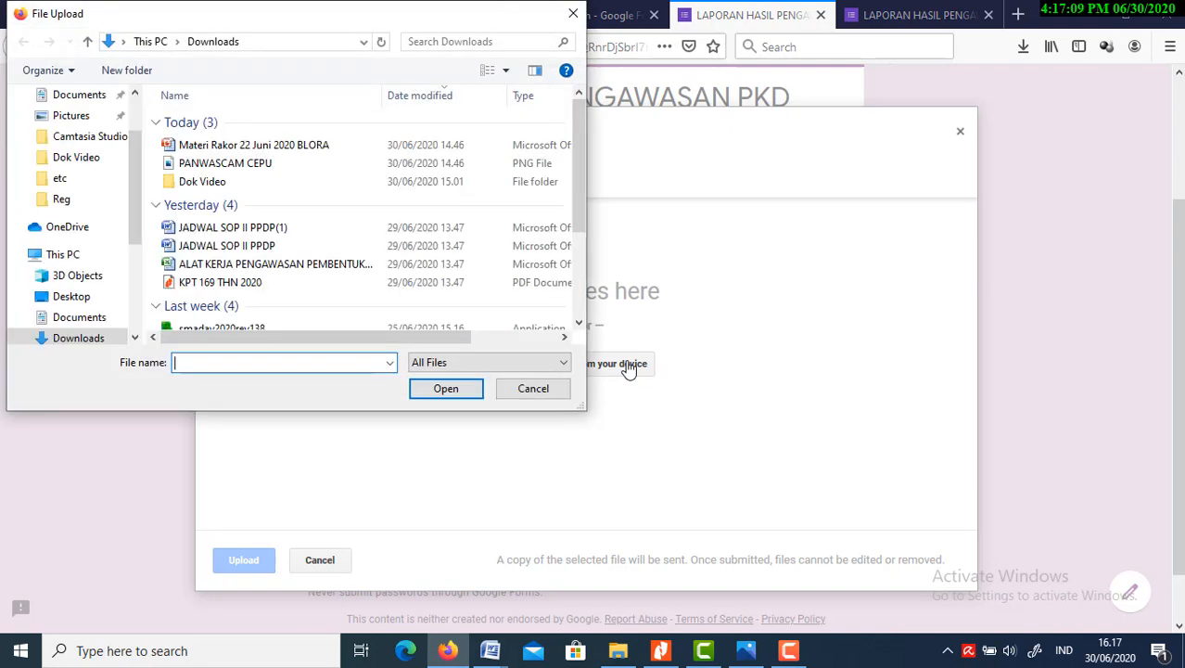
left_click(232, 166)
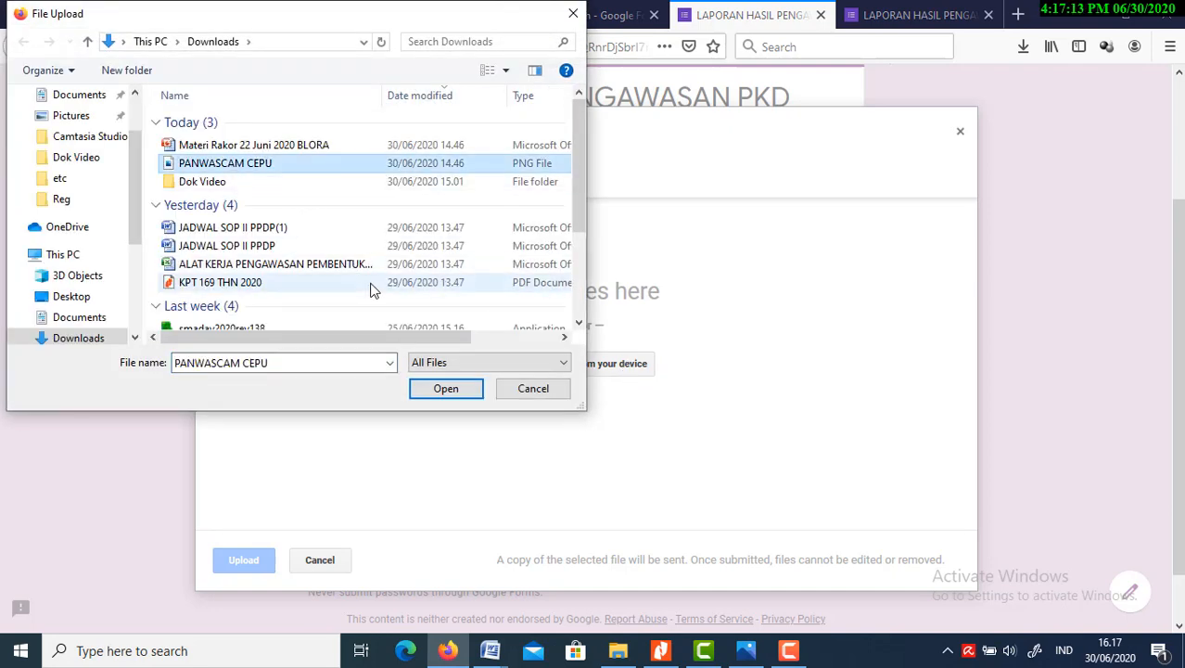
left_click(433, 390)
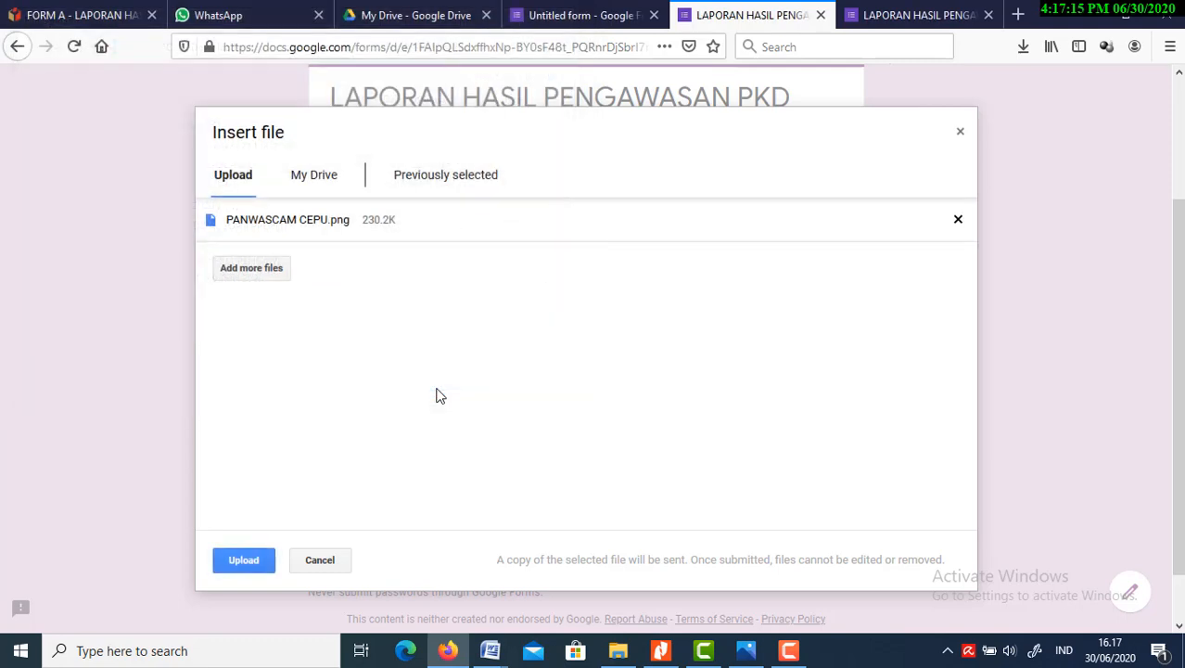
left_click(245, 560)
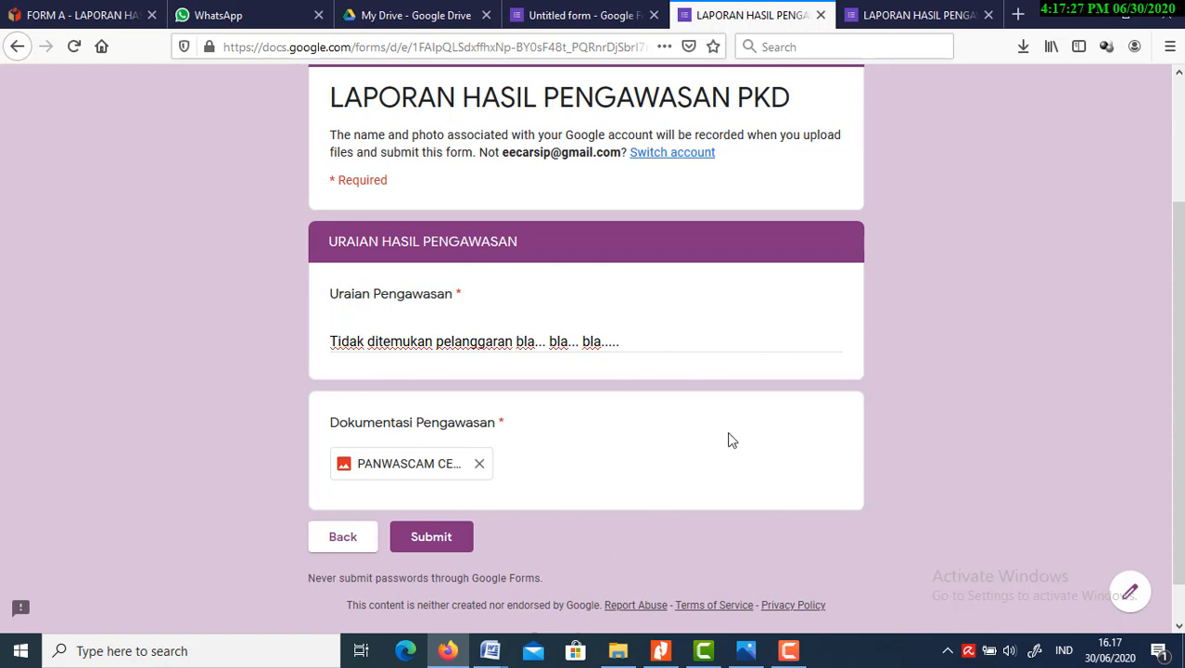
left_click(427, 540)
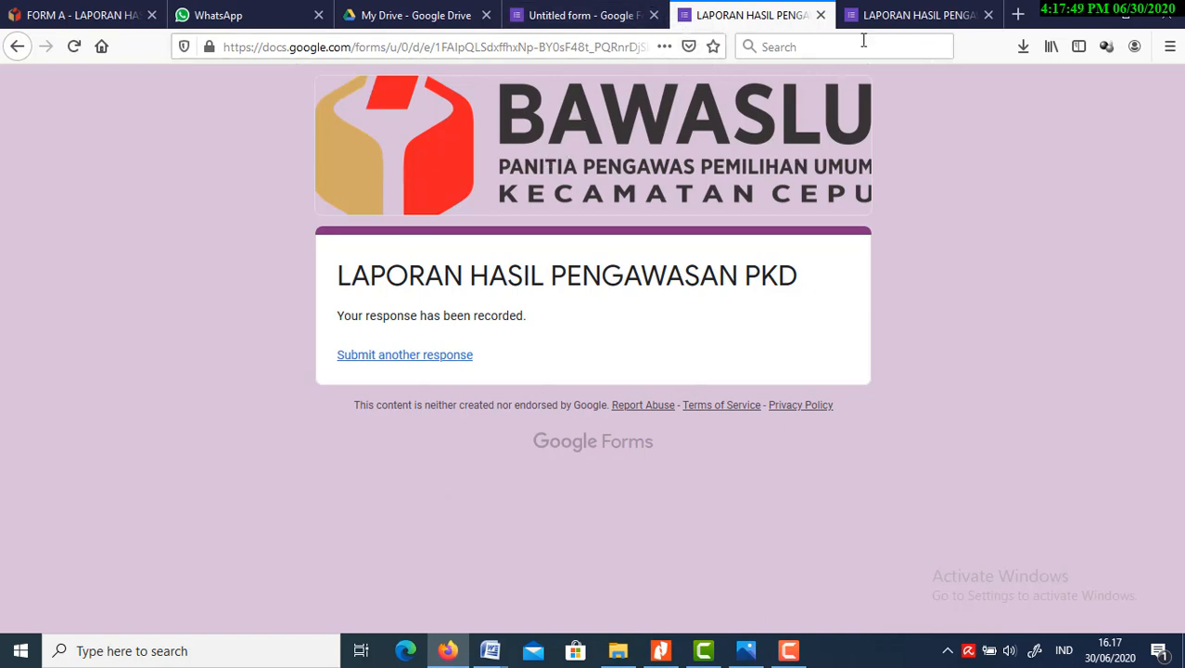
Return to the form editor and view the summary of submitted responses
left_click(591, 20)
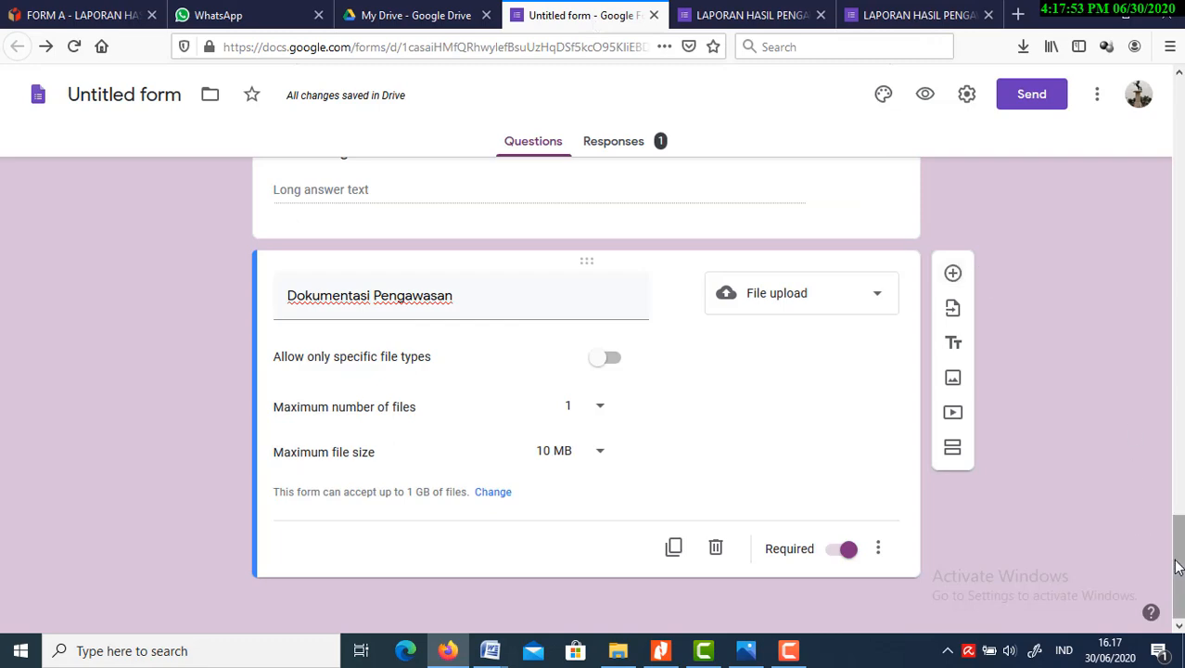
left_click_drag(1175, 568, 1175, 200)
left_click_drag(1177, 174, 1177, 173)
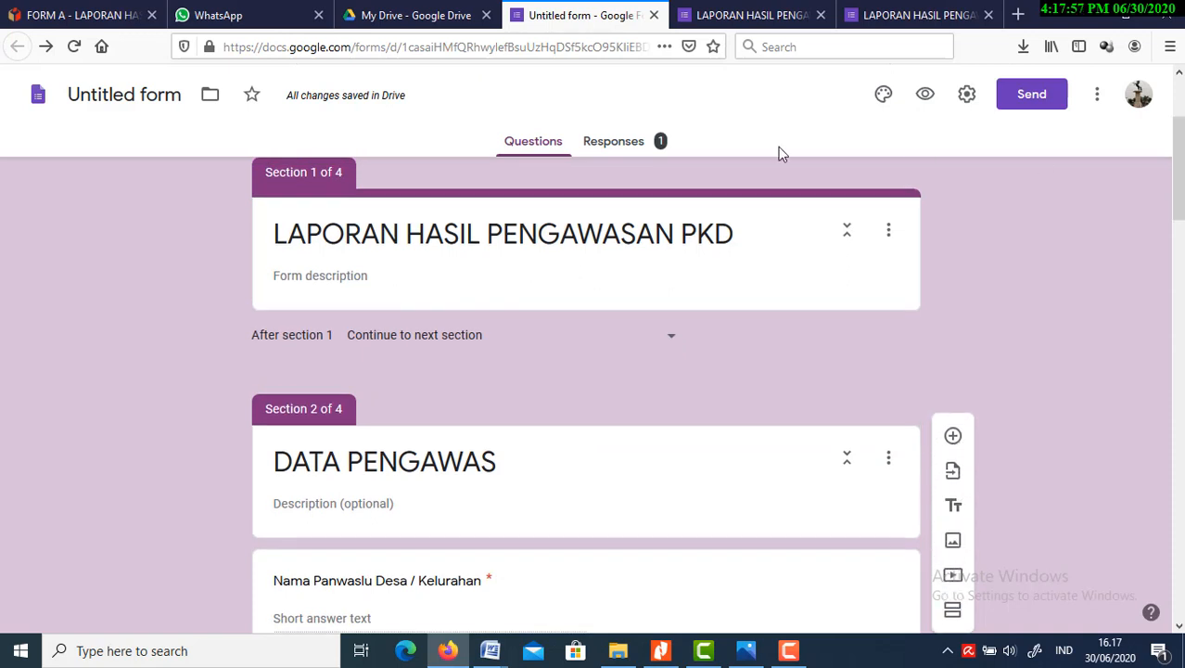
left_click(615, 143)
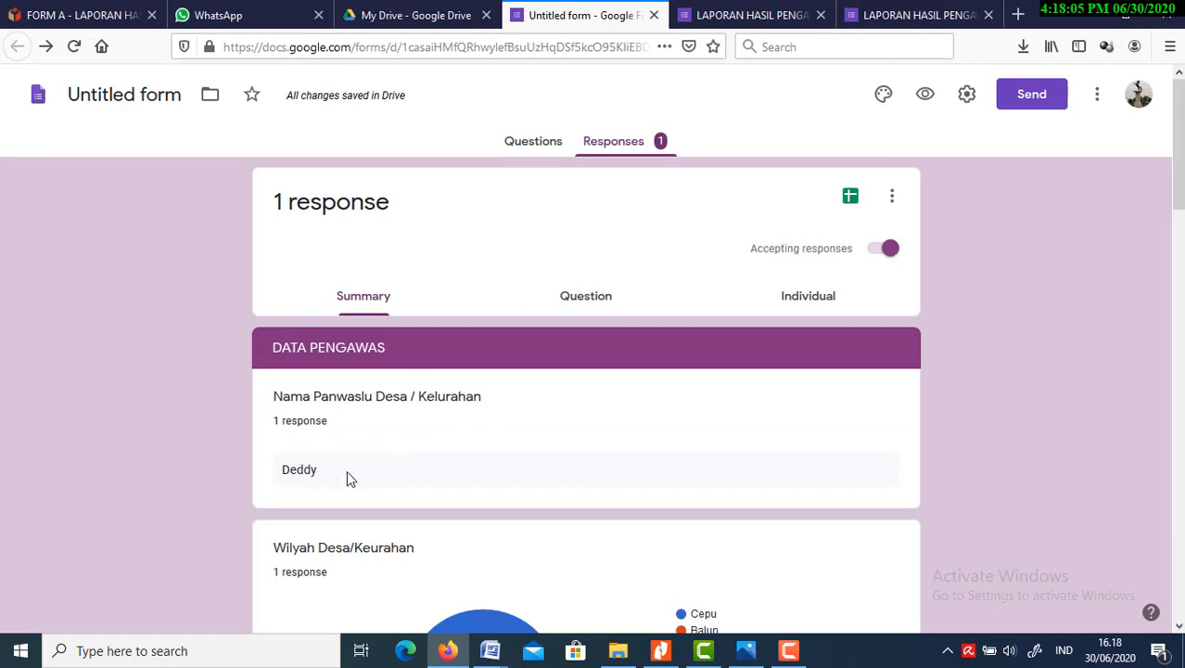
Link the form's responses to a new spreadsheet named "Untitled form (Responses)" and open it
left_click(851, 199)
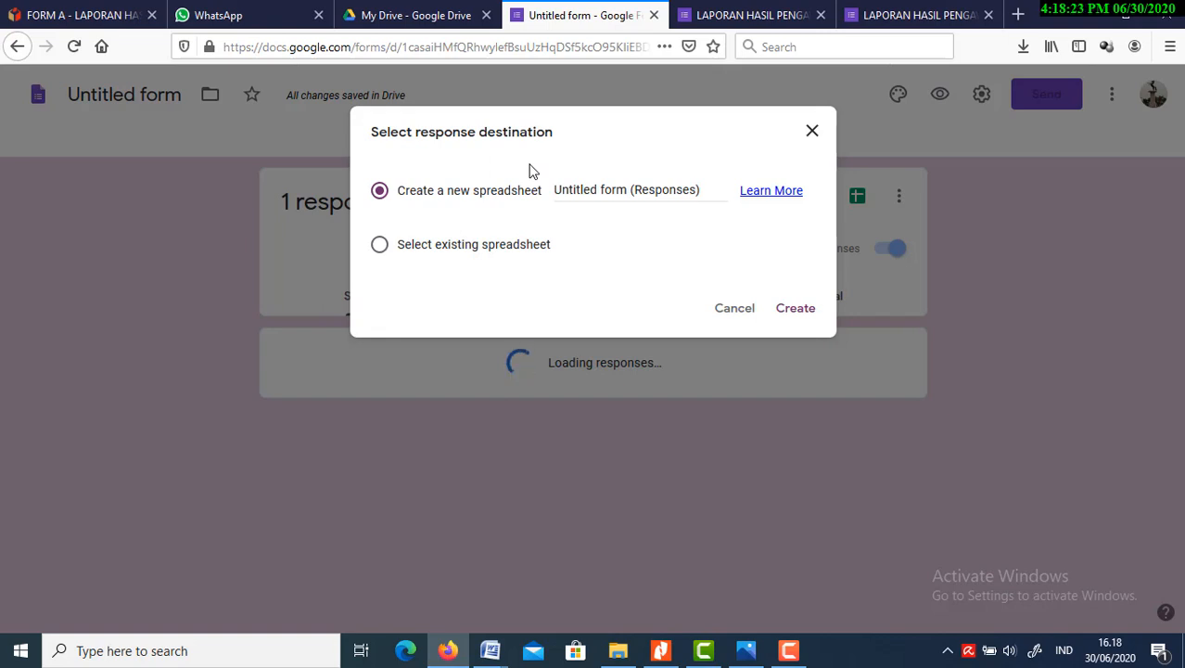
left_click(464, 256)
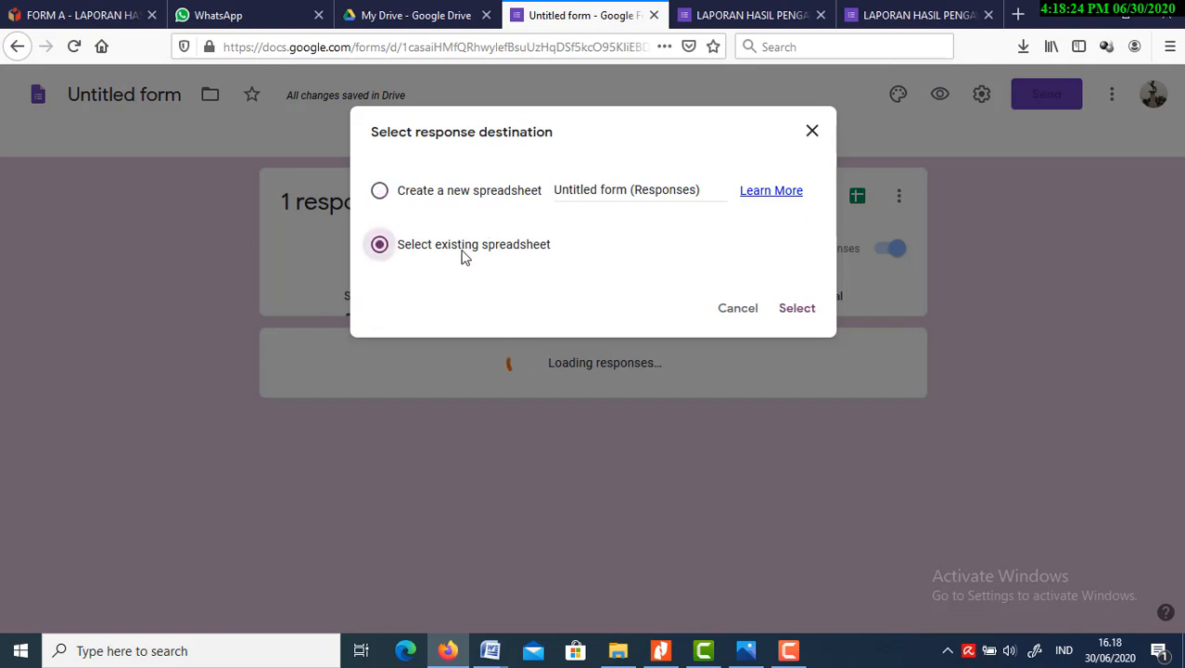
left_click(443, 192)
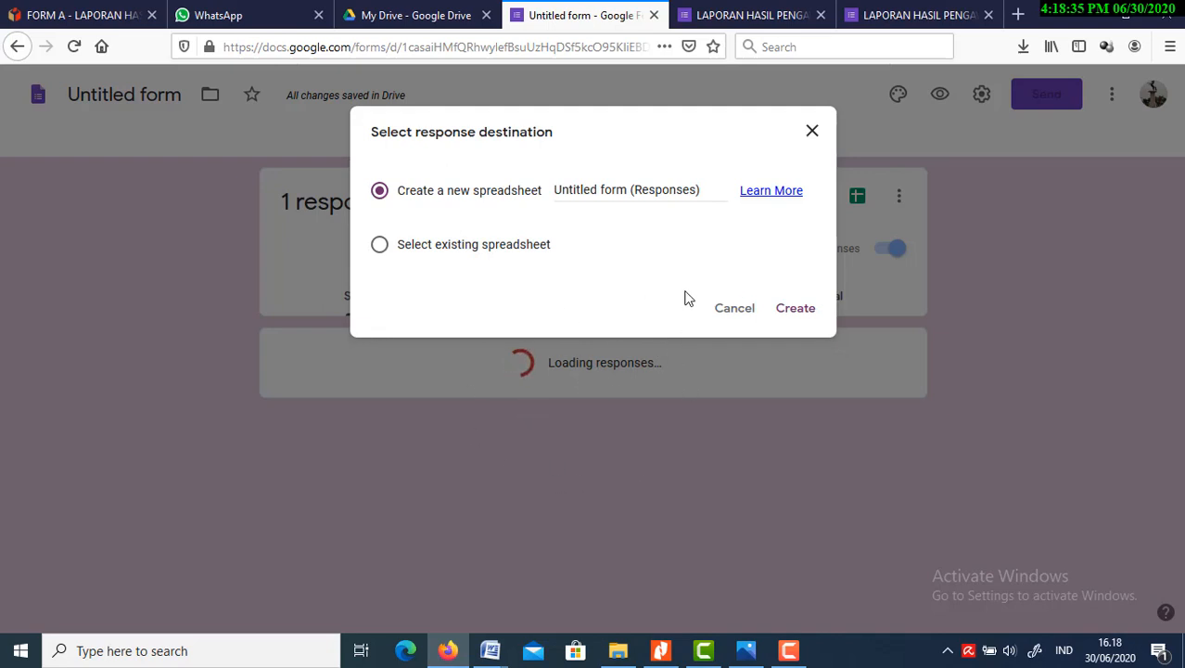
left_click(804, 317)
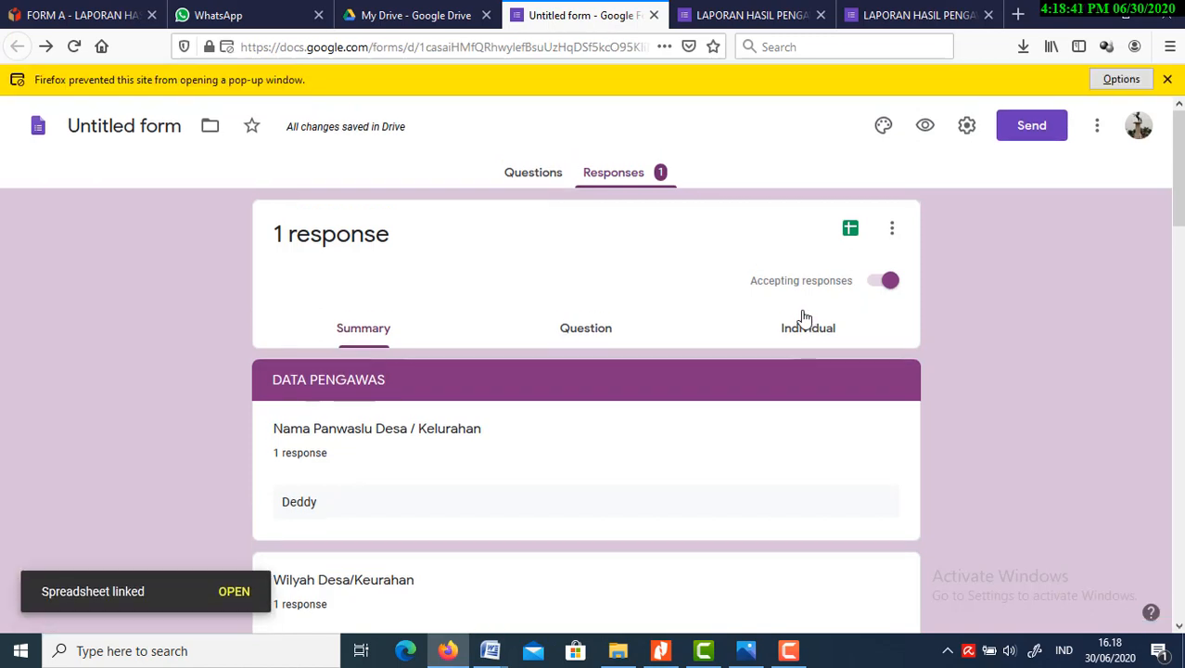
left_click(234, 594)
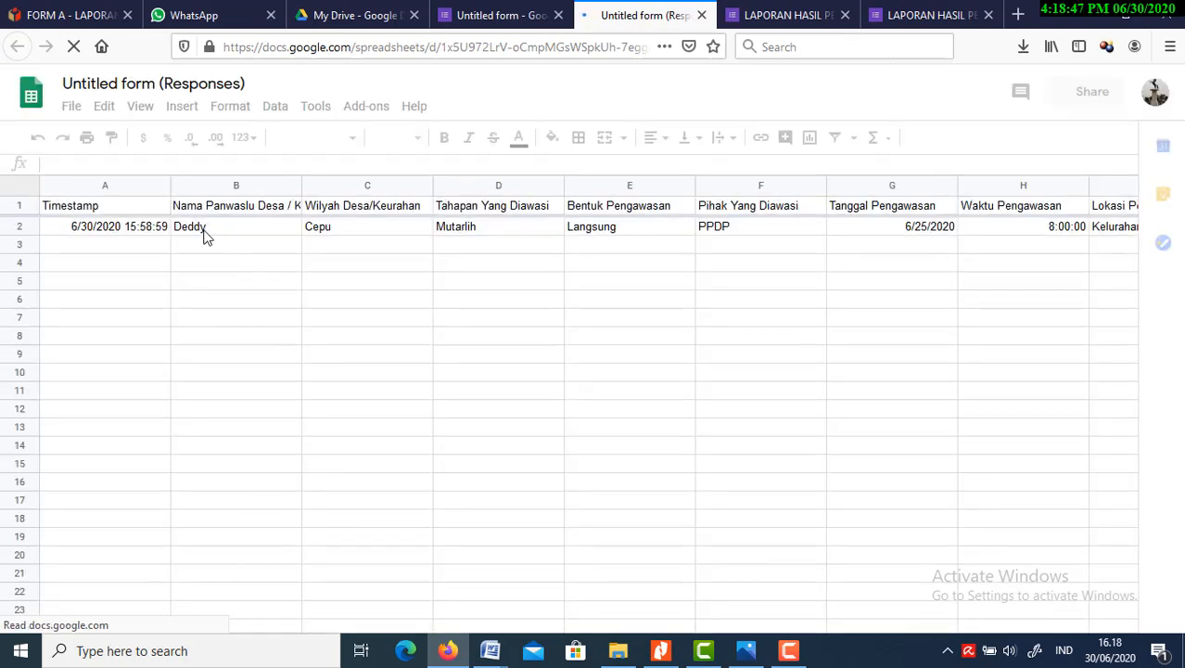
Examine the submitted response in row 2 of the spreadsheet and dismiss the cell edit history tip
left_click(20, 232)
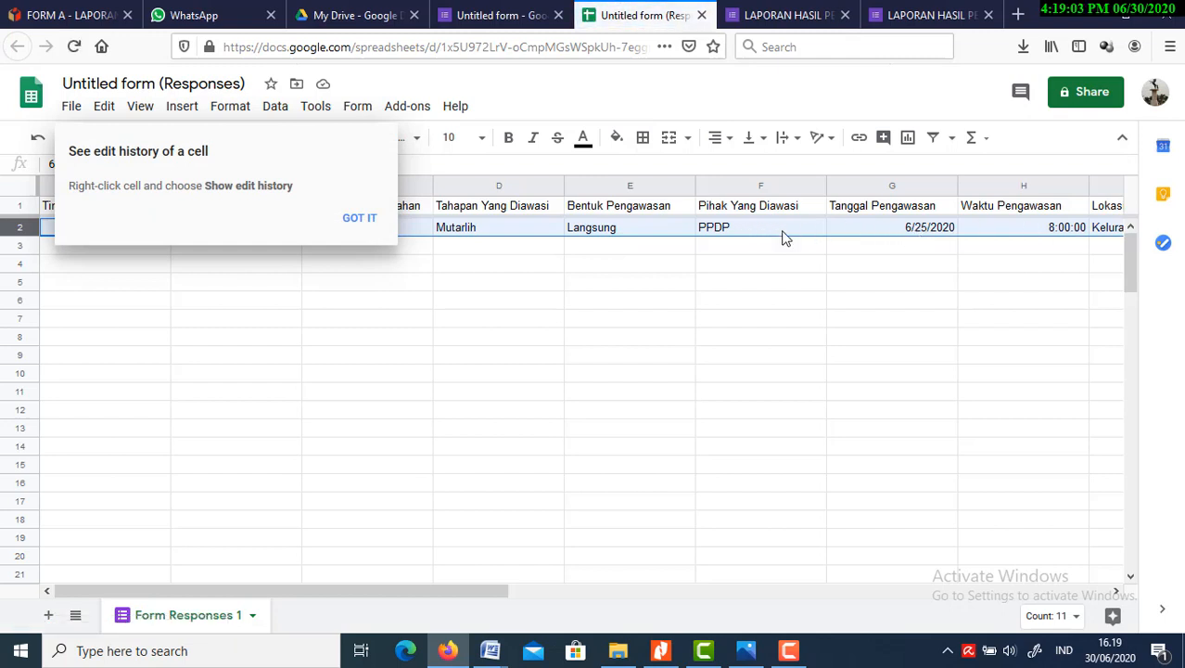
left_click(319, 281)
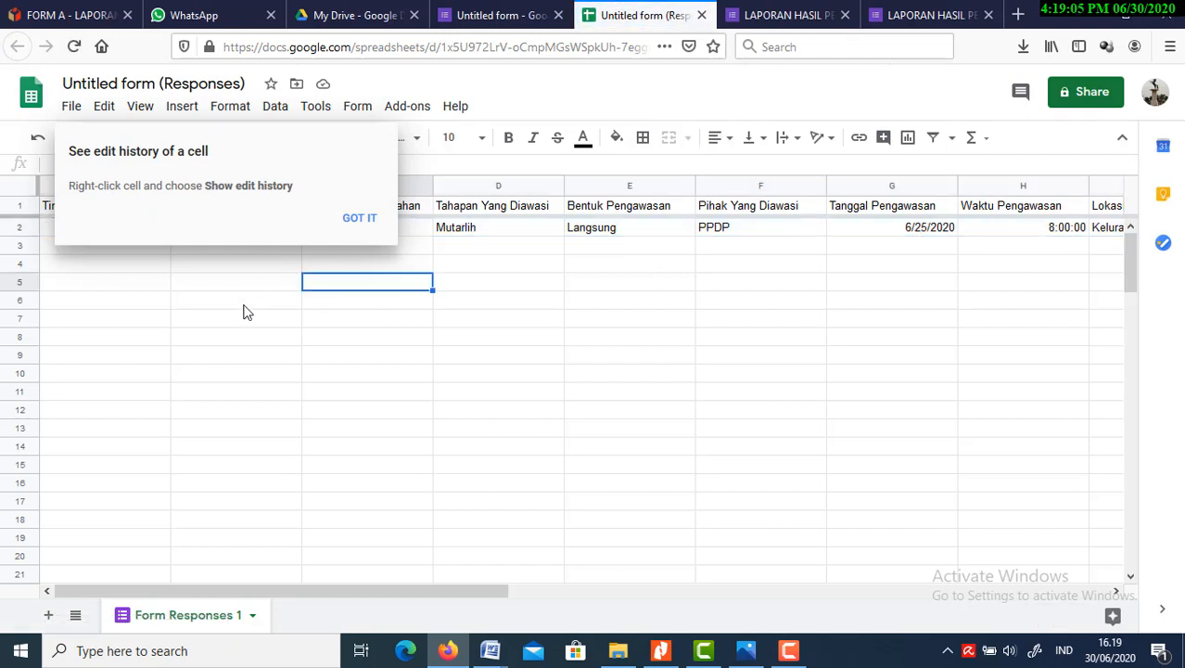
left_click(182, 304)
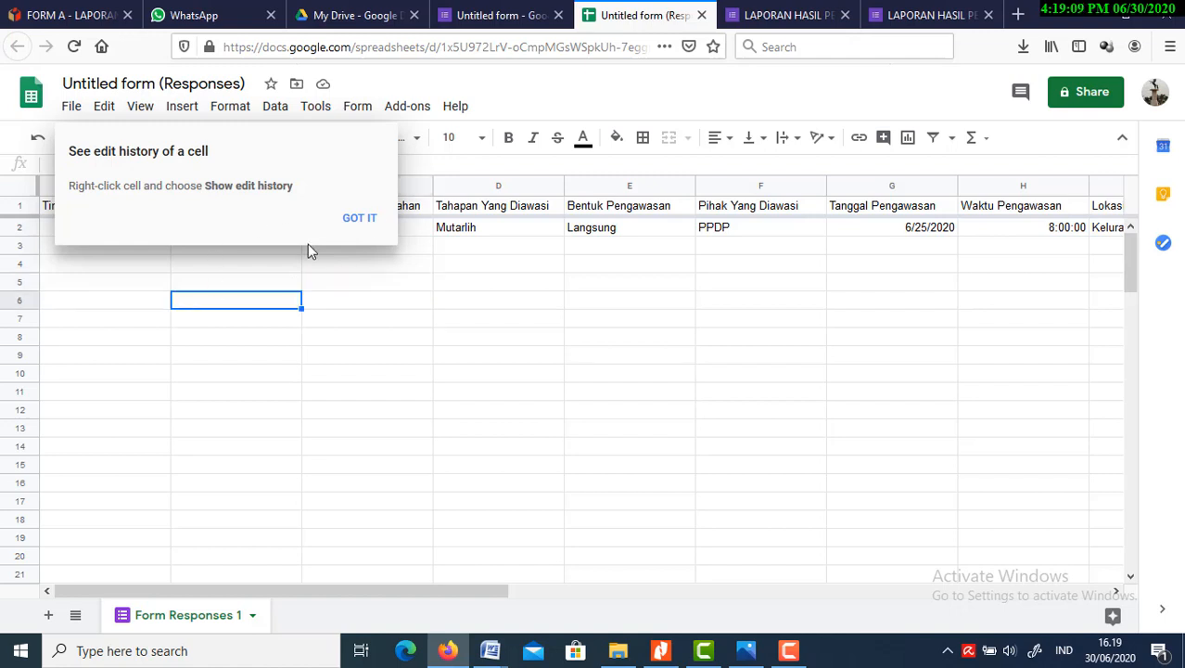
left_click(371, 221)
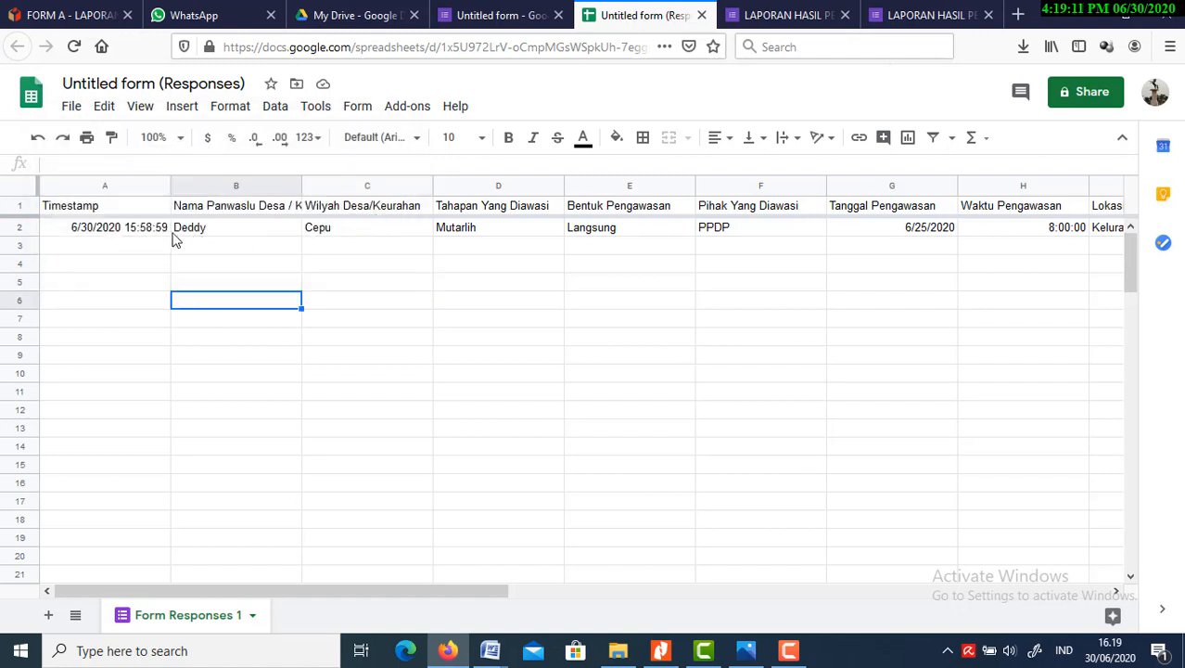
left_click(113, 250)
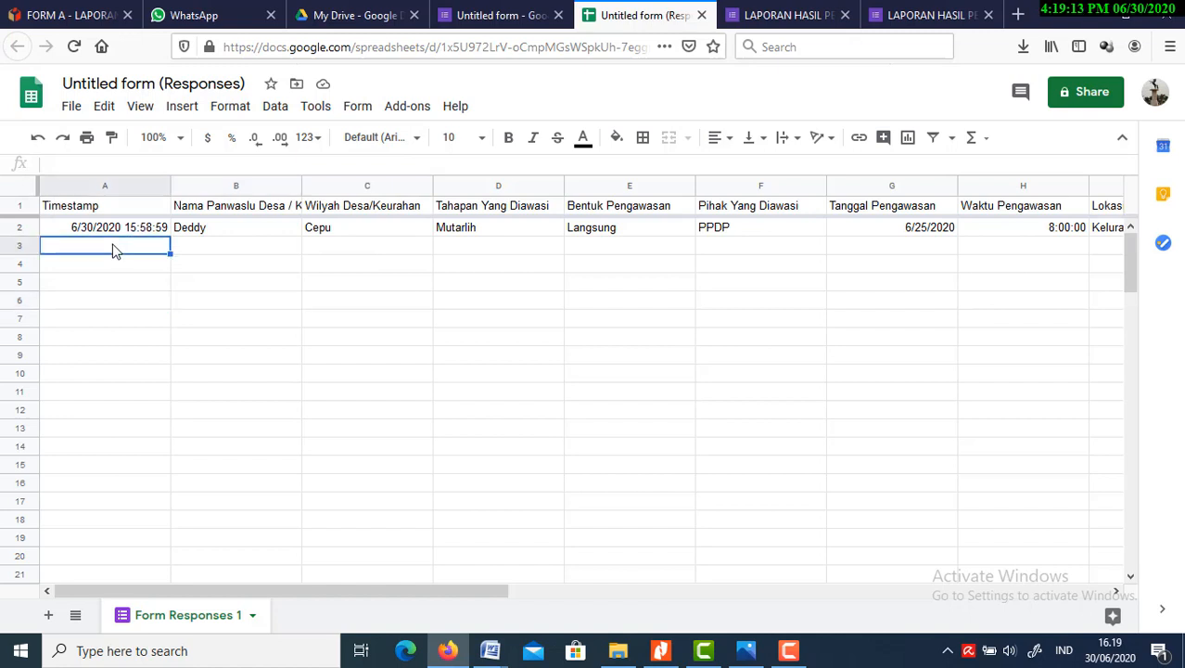
left_click(115, 266)
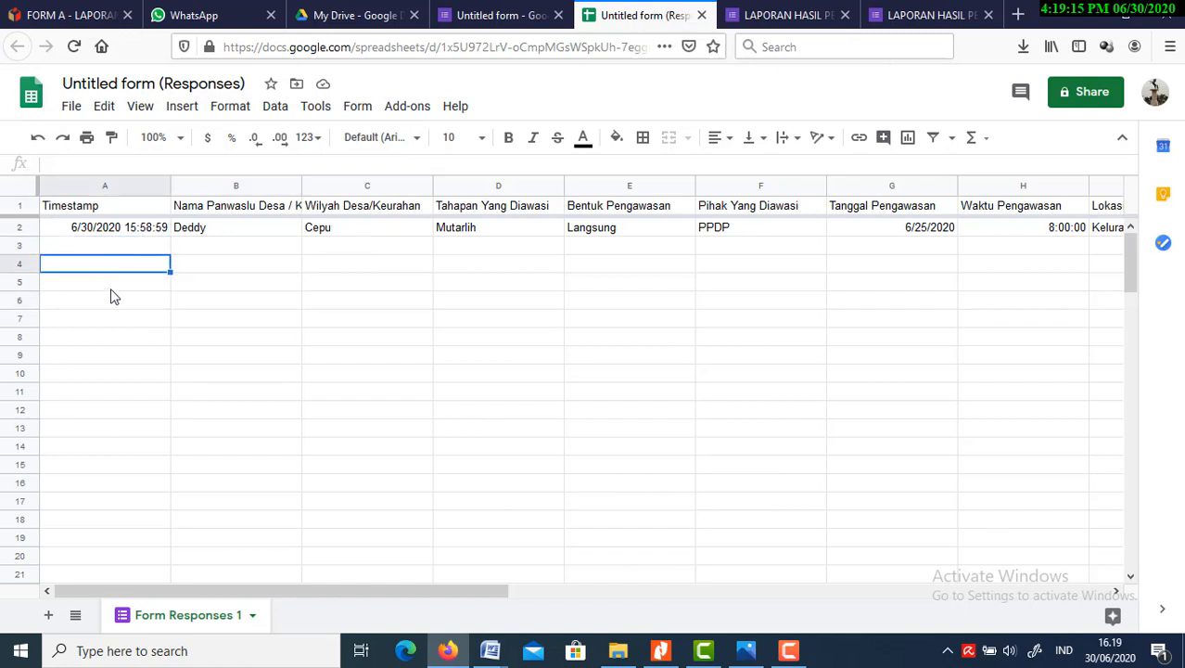
left_click(111, 289)
left_click(108, 305)
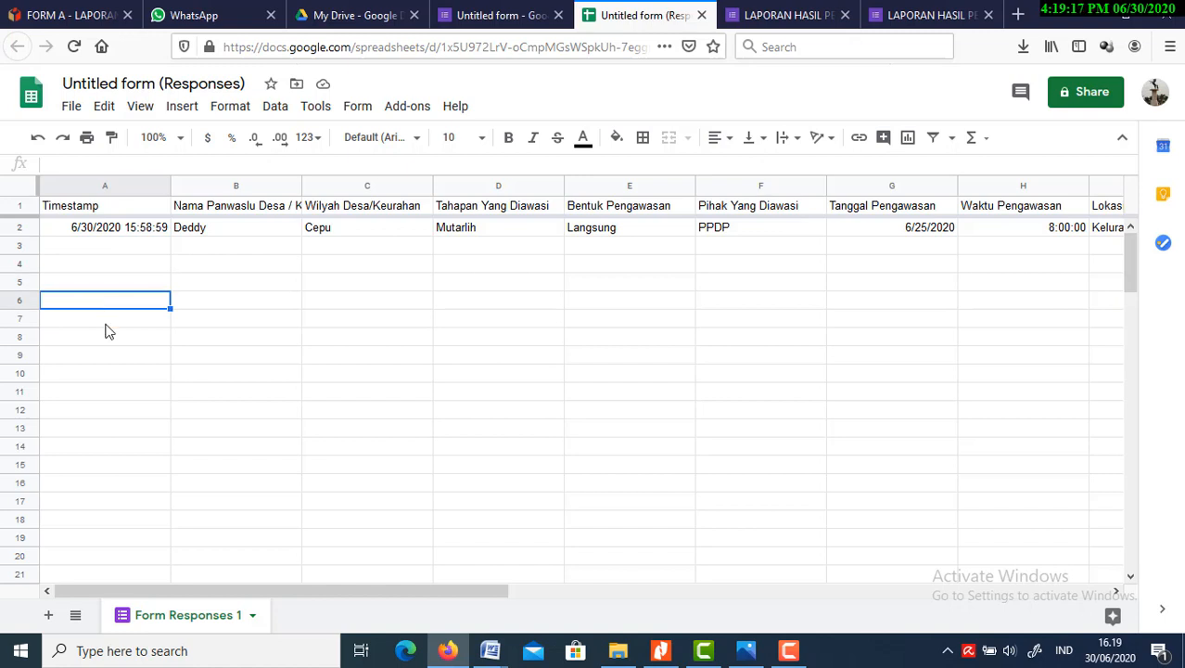
left_click(105, 321)
left_click(106, 354)
left_click(142, 303)
left_click(143, 280)
left_click(138, 250)
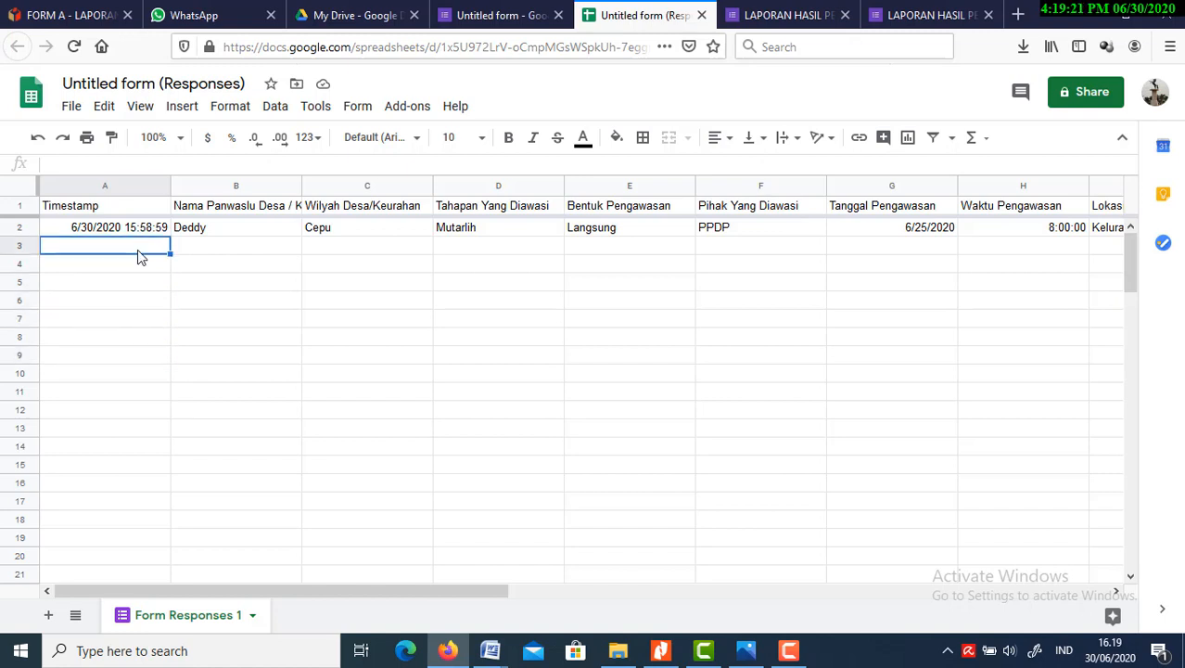
left_click(142, 269)
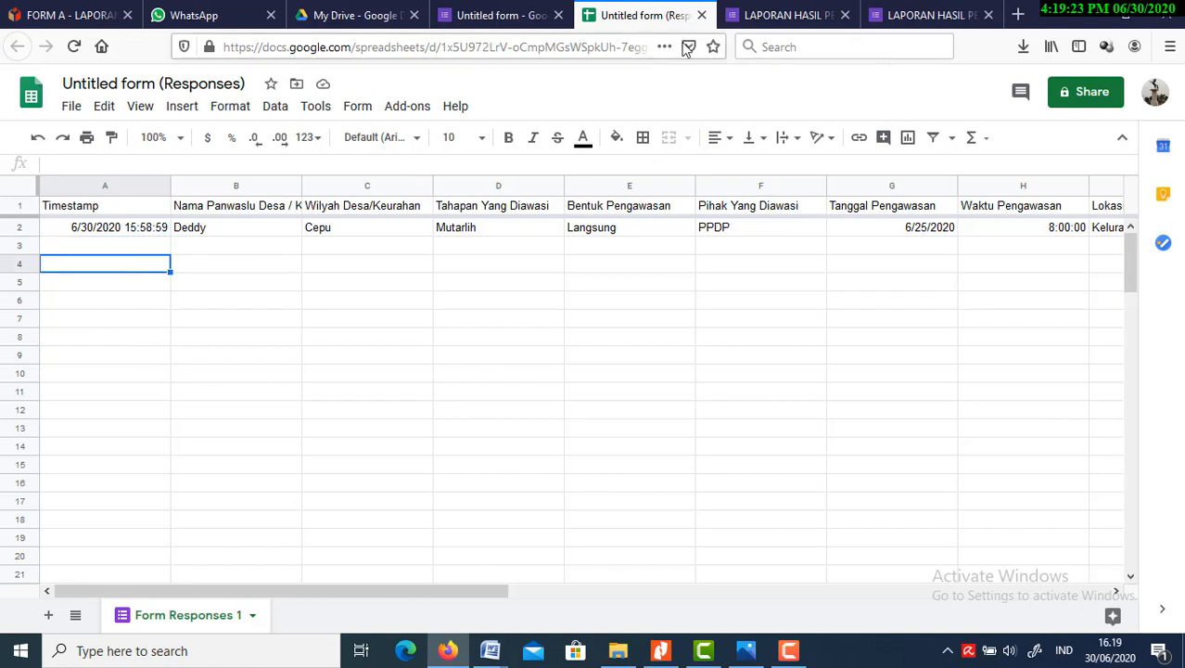
Review the submission confirmation and response summary, and check the spreadsheet's row 2 answers from Timestamp through "Bentuk Pengawasan"
left_click(804, 17)
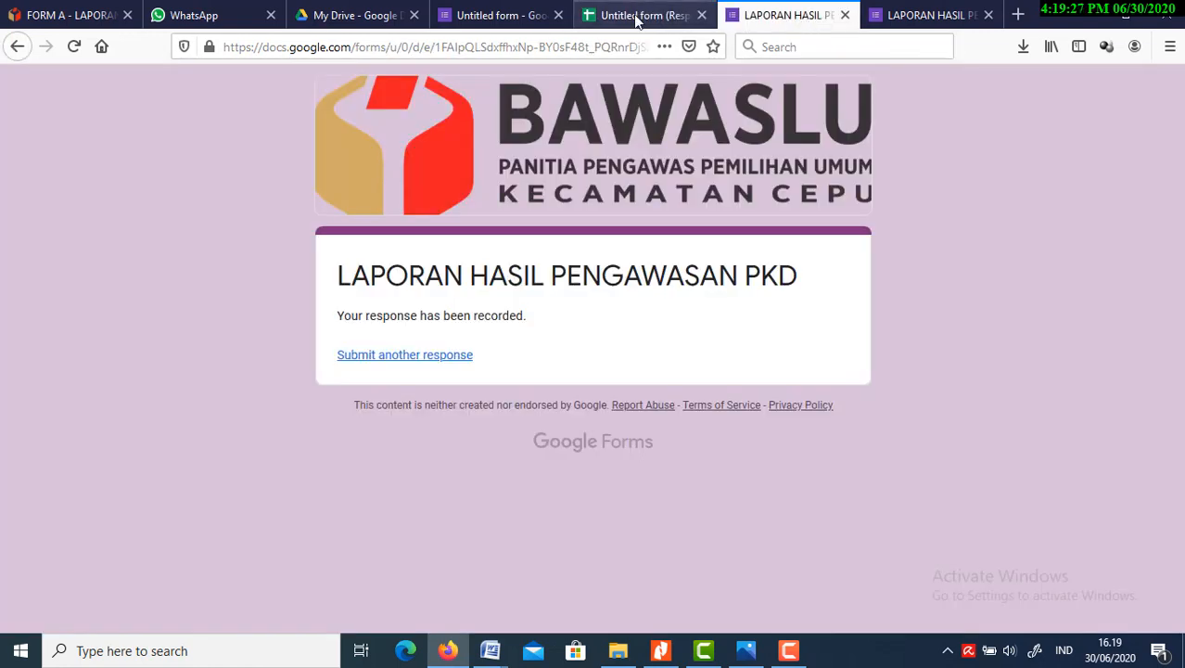
left_click(496, 16)
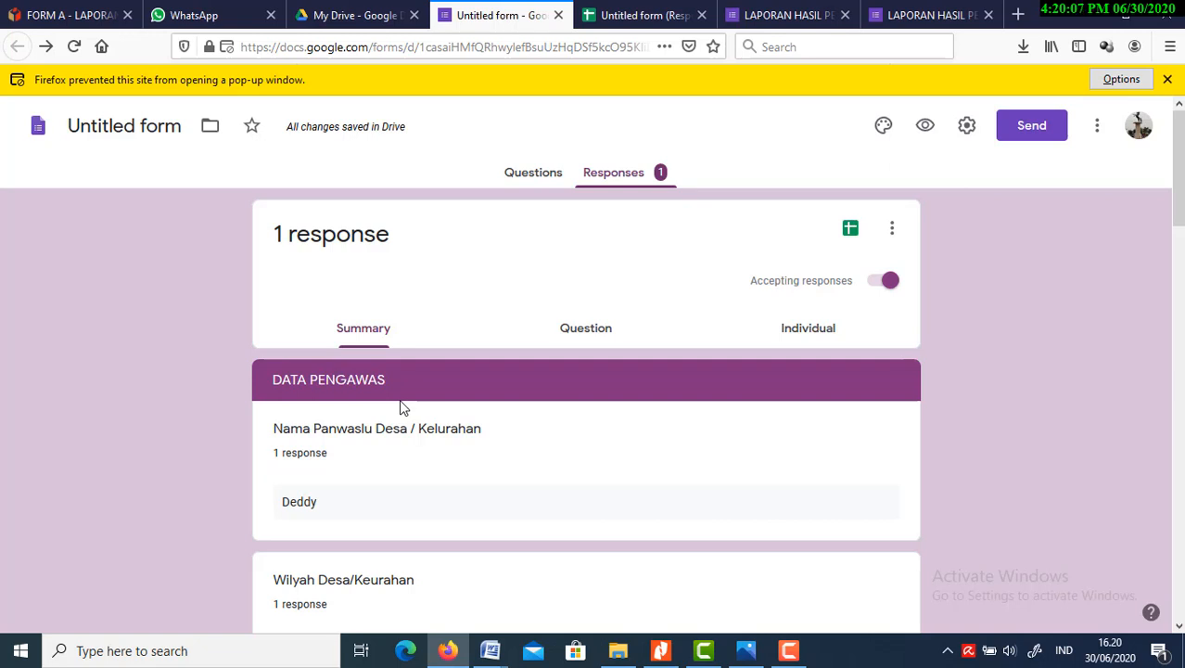
left_click(640, 16)
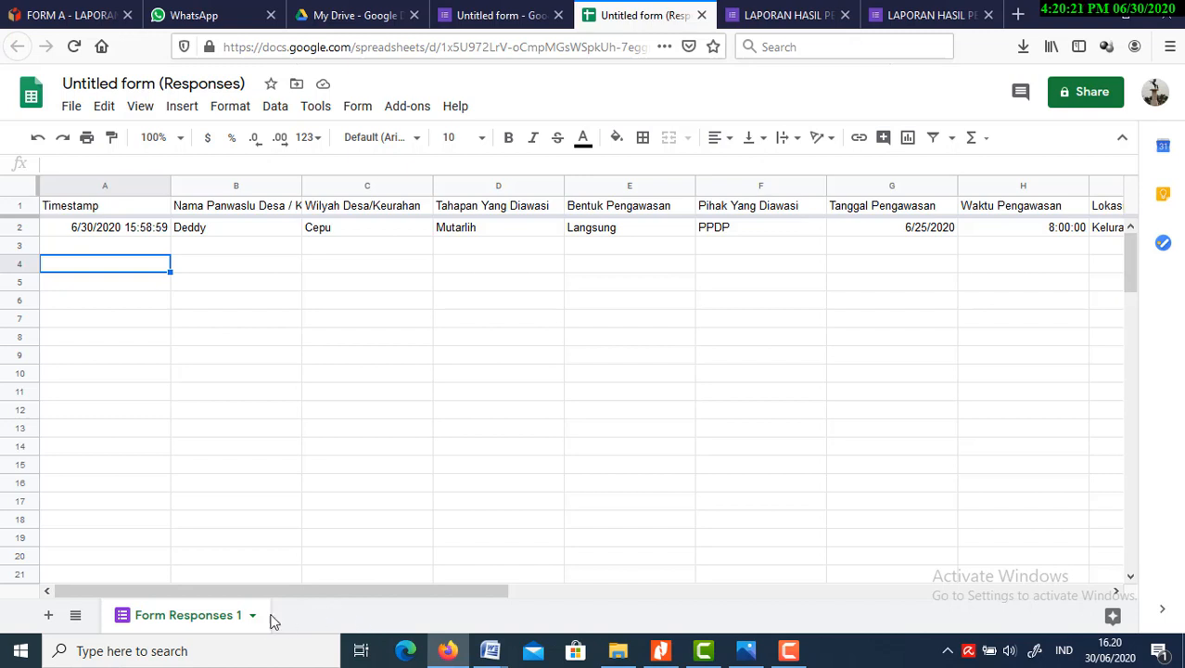
left_click(228, 229)
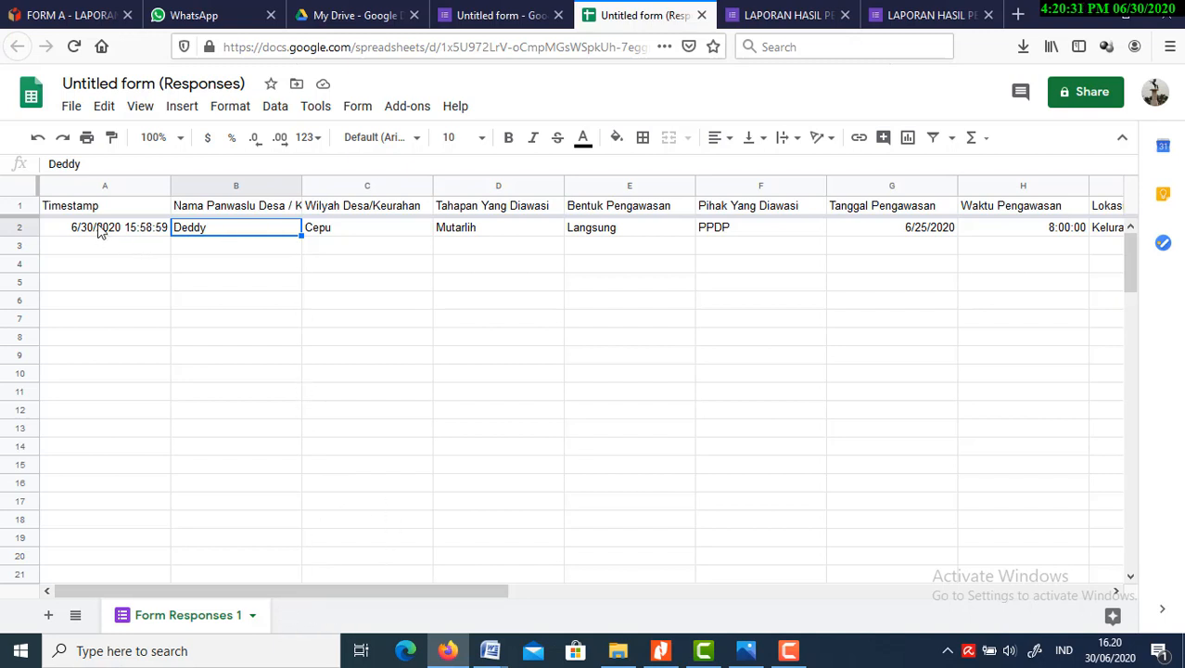
left_click(153, 232)
left_click(232, 231)
left_click(359, 234)
left_click(503, 232)
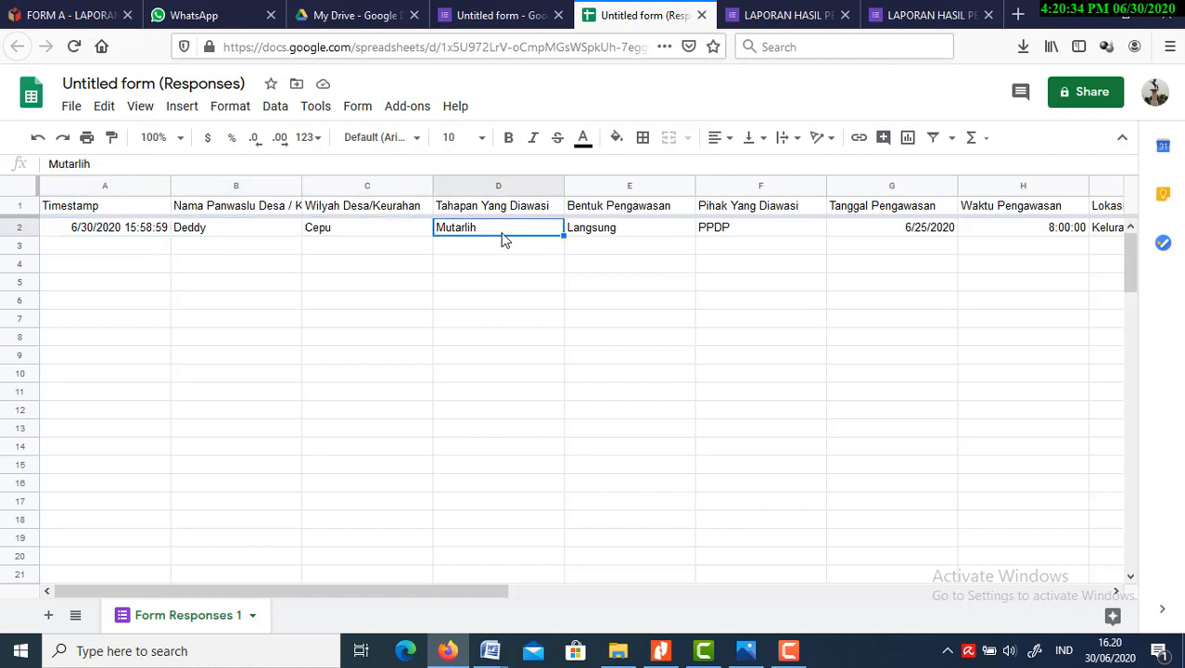
left_click(578, 238)
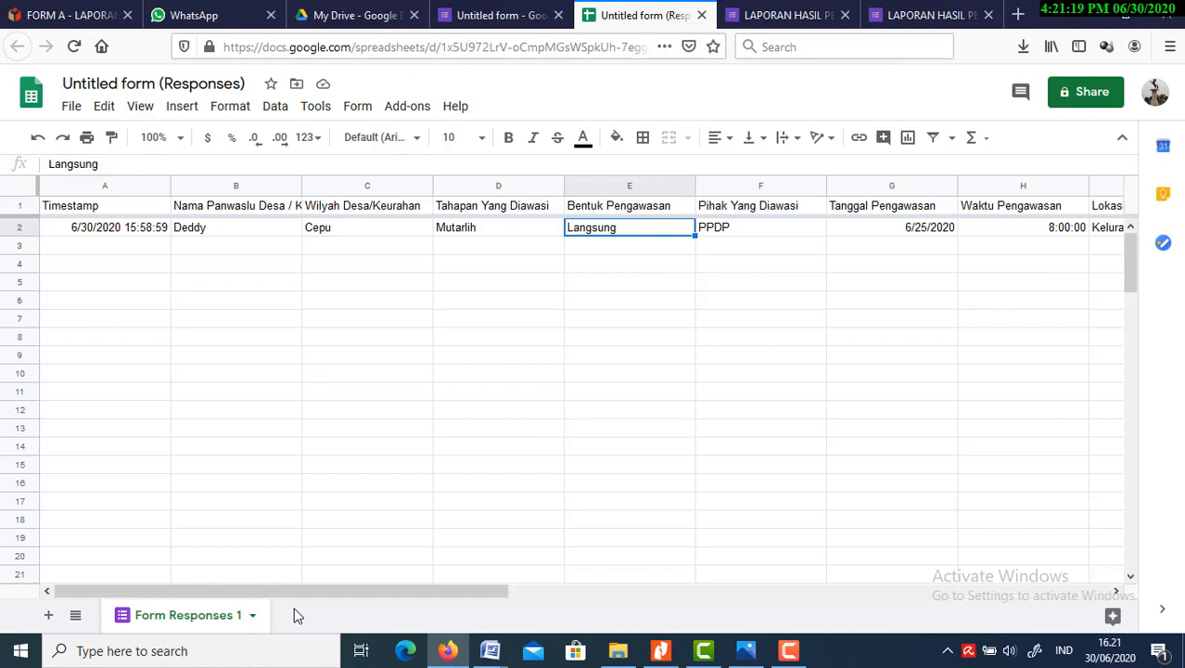
left_click(776, 20)
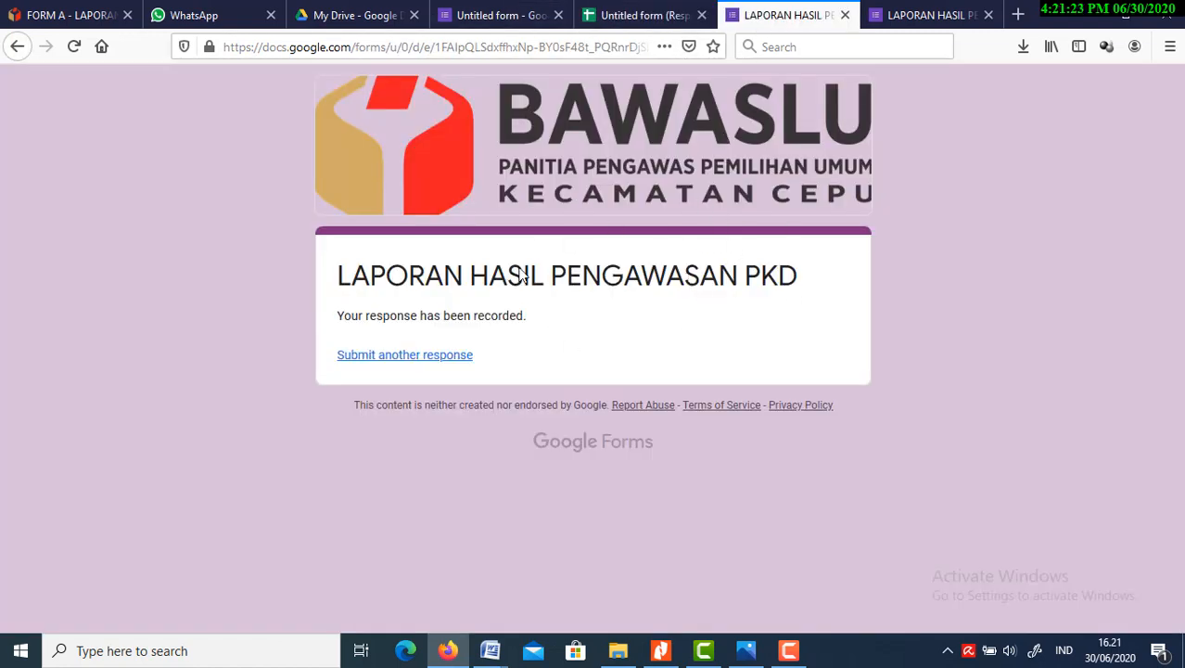
left_click(619, 16)
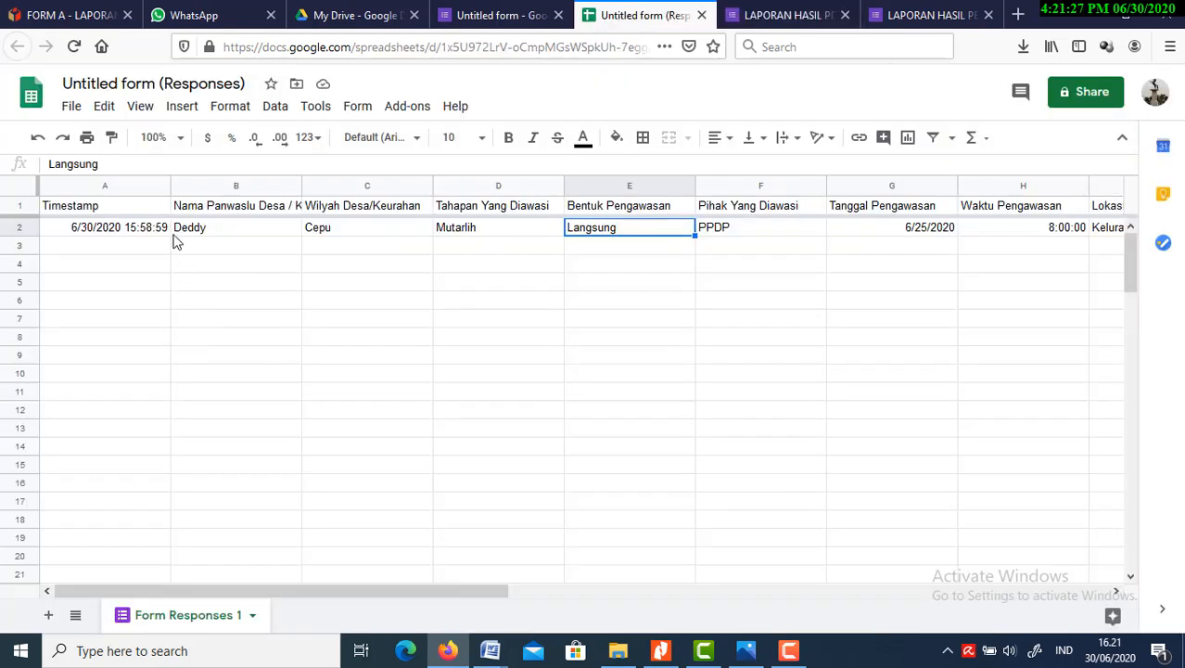
left_click(135, 235)
left_click(214, 240)
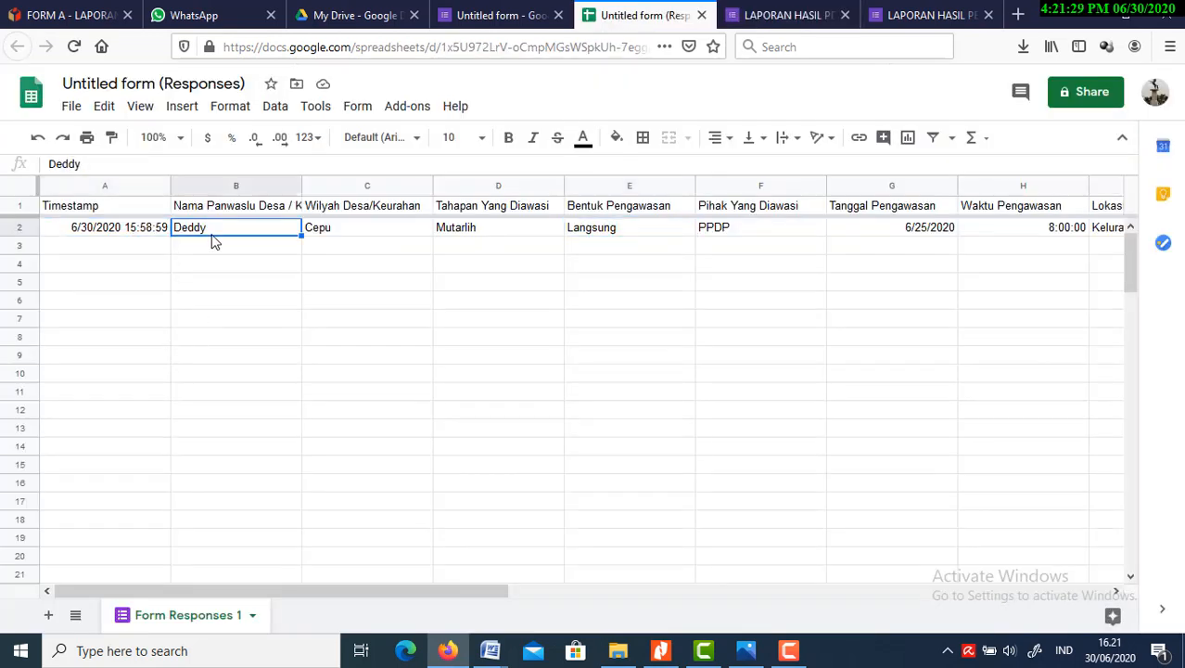
key("Down")
key("Down")
key("Down")
key("Up")
key("Up")
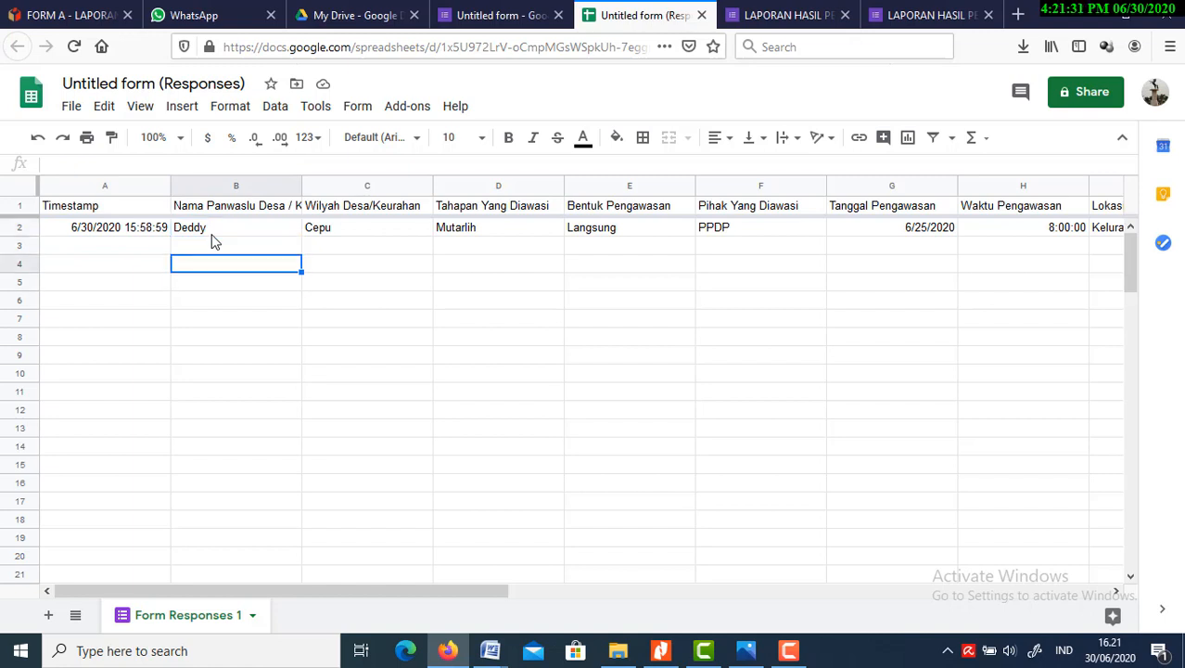
Examine the submitted response in row 2 across all columns, as far as the "Dokumentasi Pengawasan" file link
key("Up")
key("Right")
key("Right")
key("Right")
key("Right")
key("Right")
key("Right")
key("Right")
key("Right")
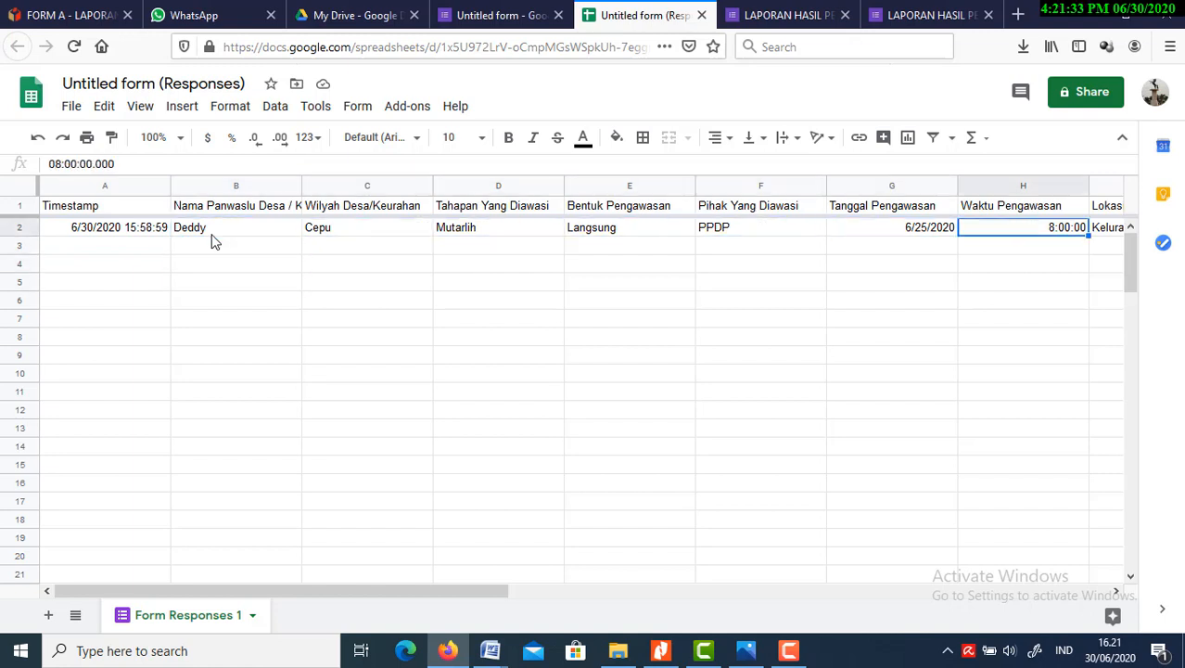
key("Right")
key("Right")
key("Left")
key("Left")
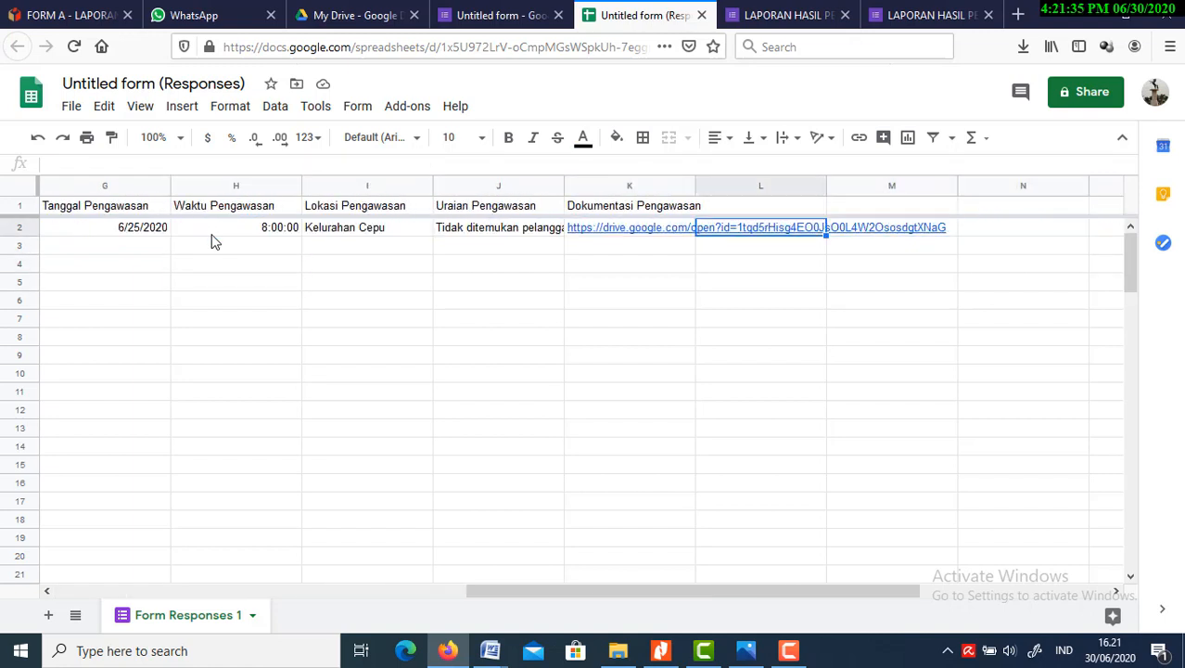
key("Left")
key("Left")
key("Left")
key("Left")
key("Left")
key("Left")
key("Left")
key("Left")
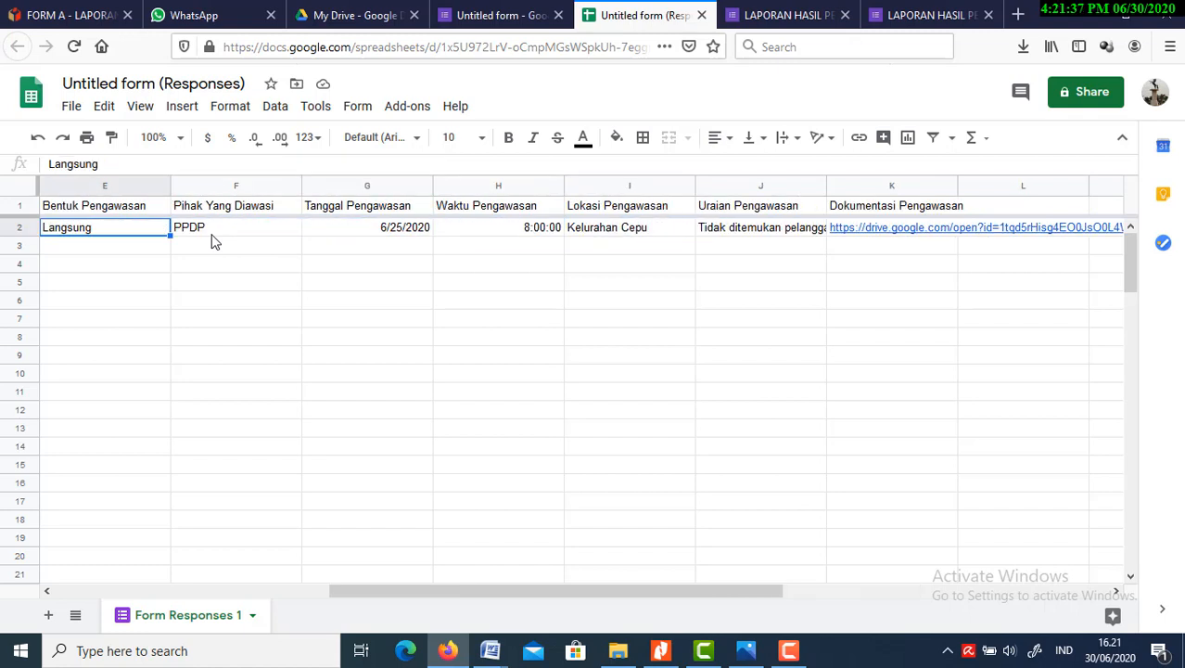
key("Left")
Review the row 2 answers again from "Timestamp" through "Waktu Pengawasan", finishing at the timestamp cell
key("Right")
key("Right")
key("Right")
key("Right")
key("Right")
key("Right")
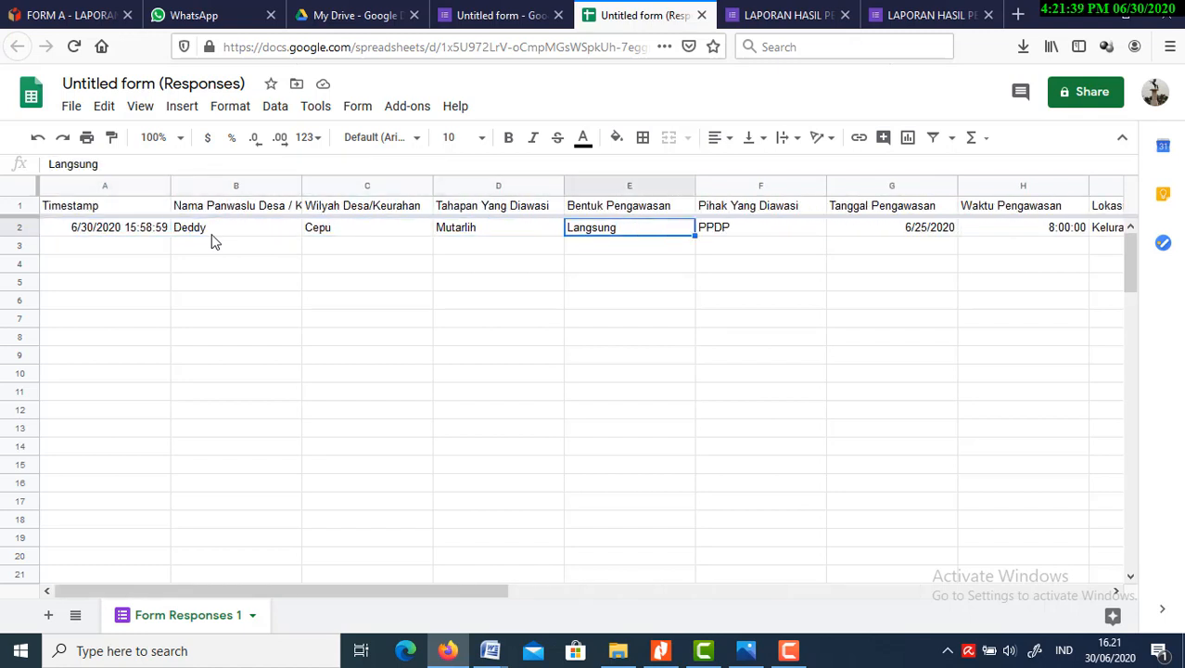
key("Left")
key("Left")
key("Left")
key("Left")
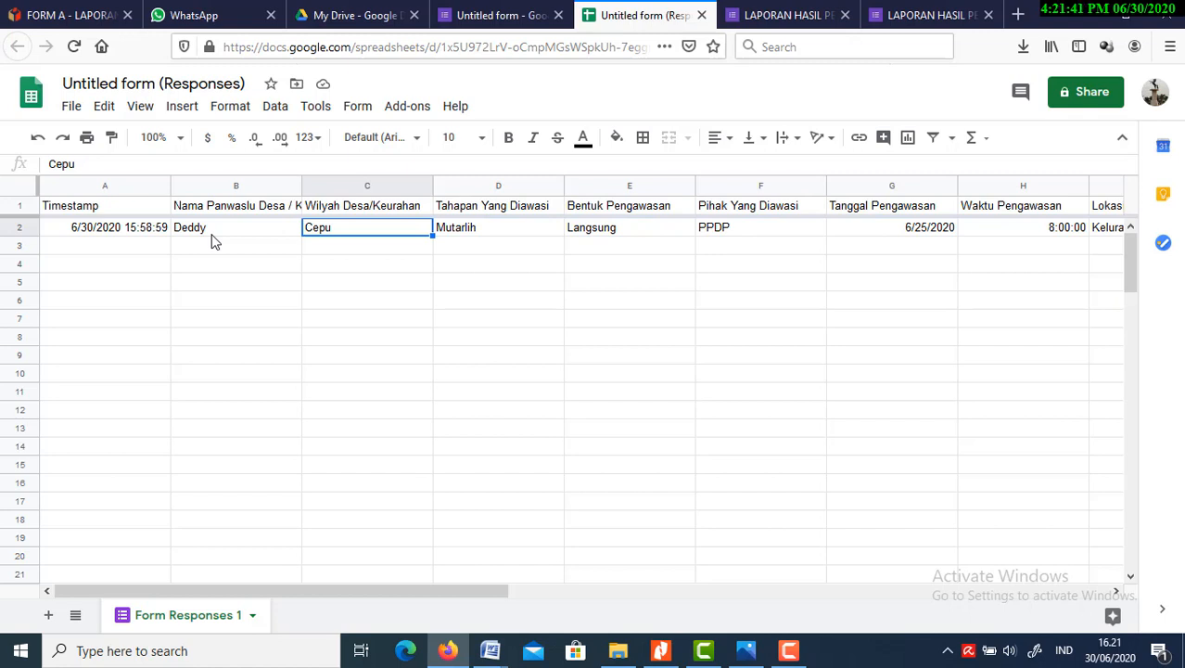
key("Left")
key("Right")
key("Right")
key("Right")
key("Right")
key("Right")
key("Right")
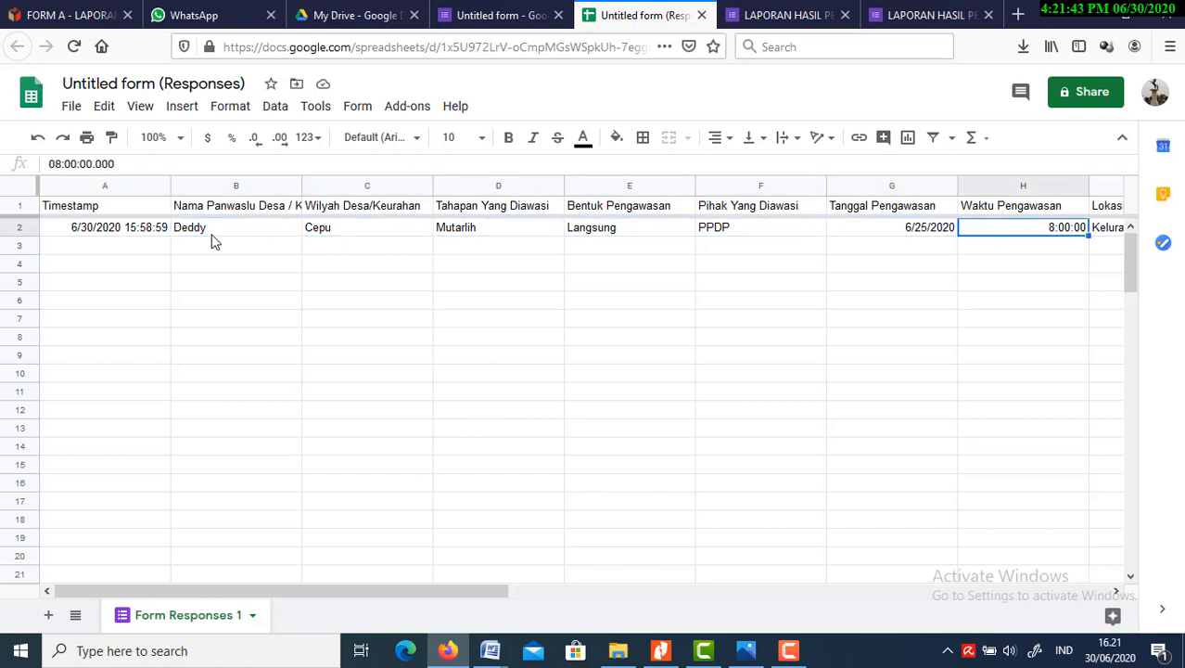
key("Left")
key("Left")
key("Left")
key("Left")
key("Left")
key("Left")
key("Left")
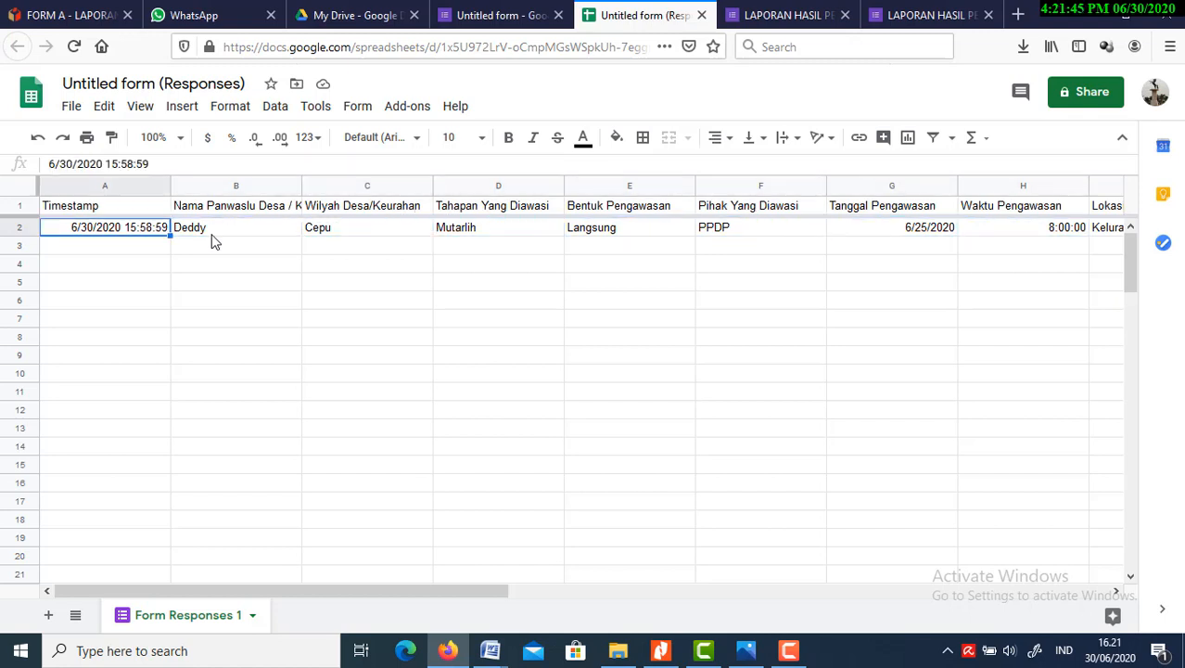
key("Right")
key("Right")
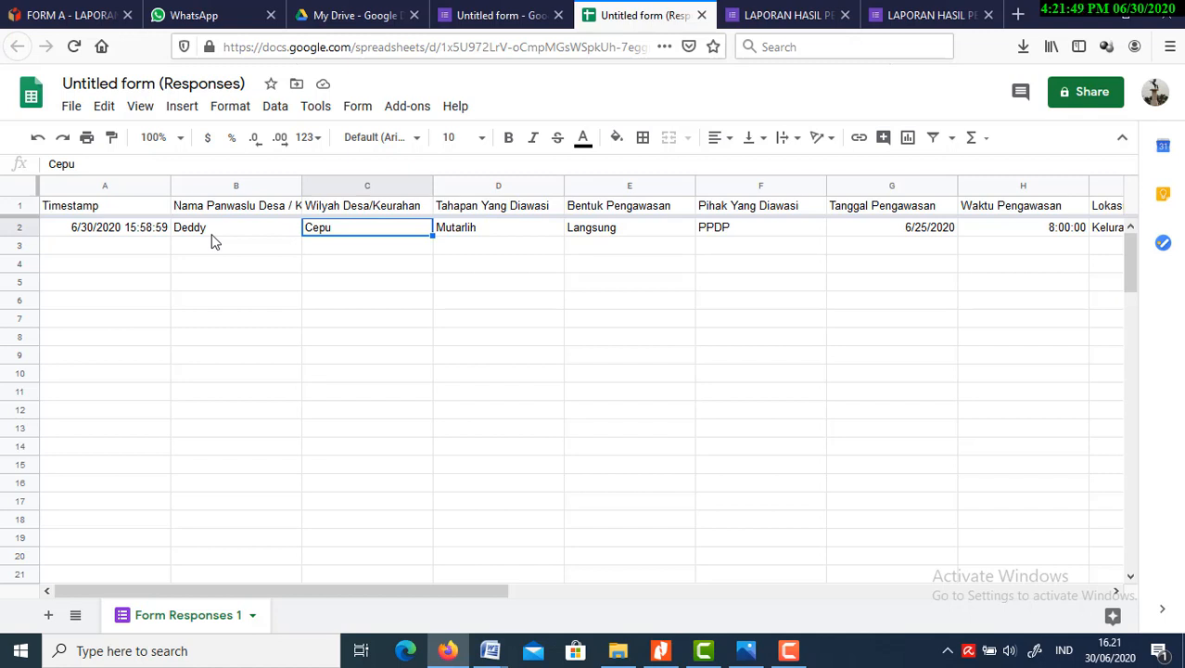
key("Right")
key("Right")
key("Right")
key("Left")
key("Left")
key("Left")
key("Left")
key("Left")
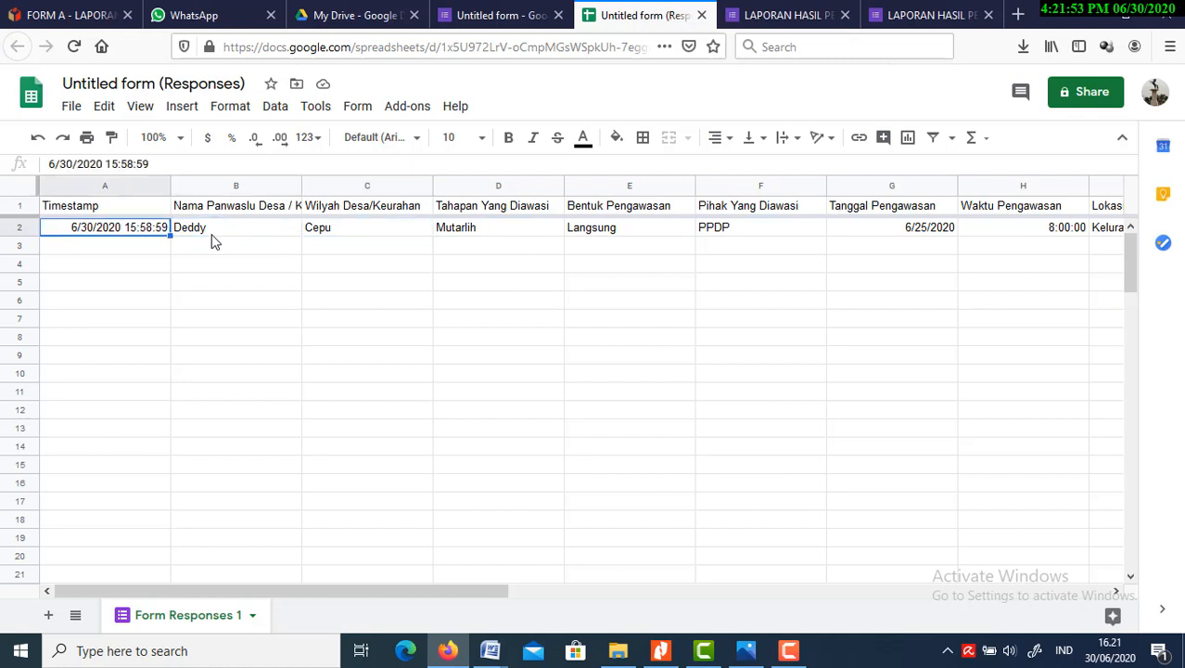
key("Down")
key("Up")
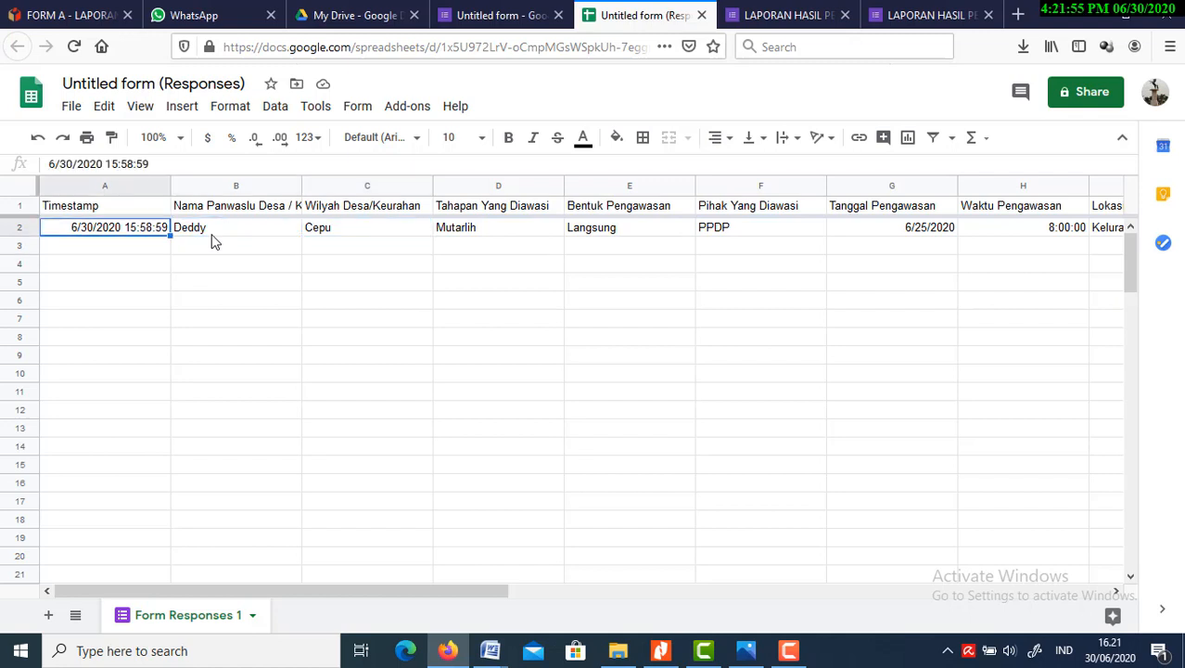